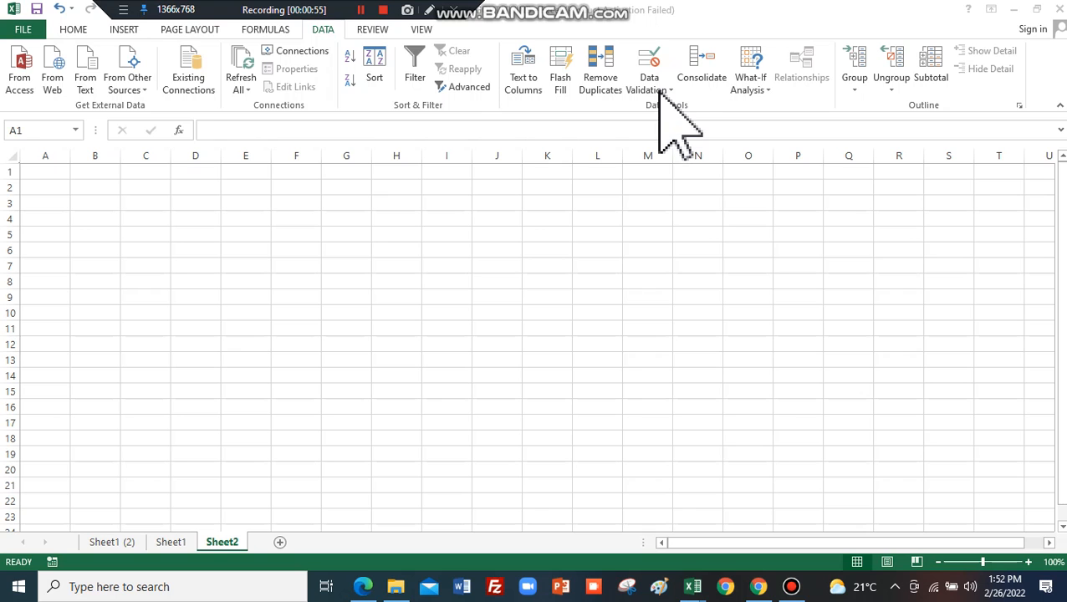
Fill A1:F1 of Sheet2 with placeholder text HFGHAGF, JGJH, GJG, GJ, JG and KJ.
{"action": "left_click", "coordinate": [41, 169]}
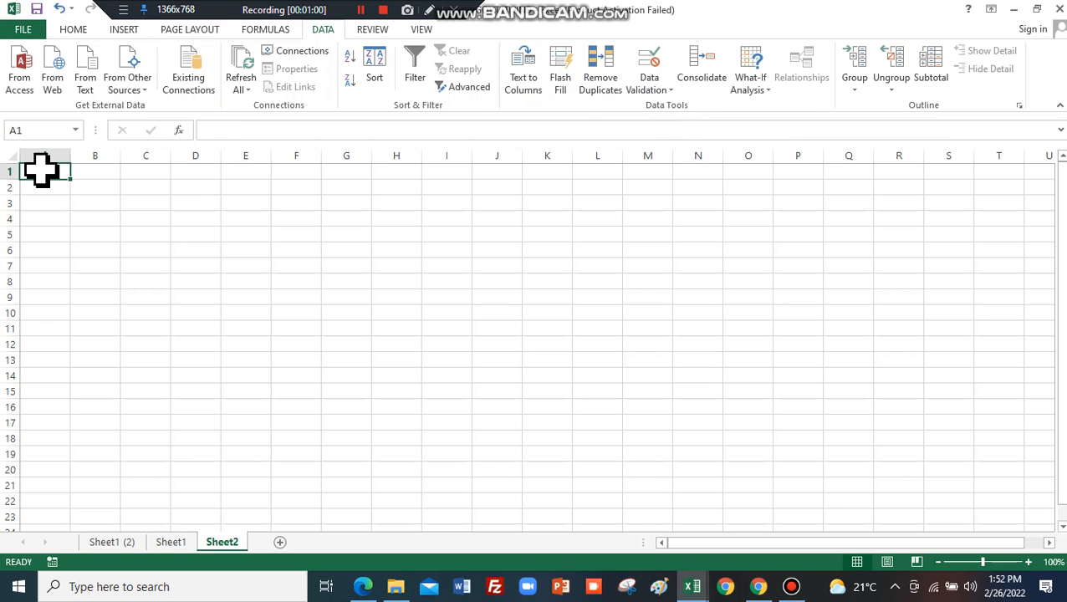
{"action": "type", "text": "HFGHAGF"}
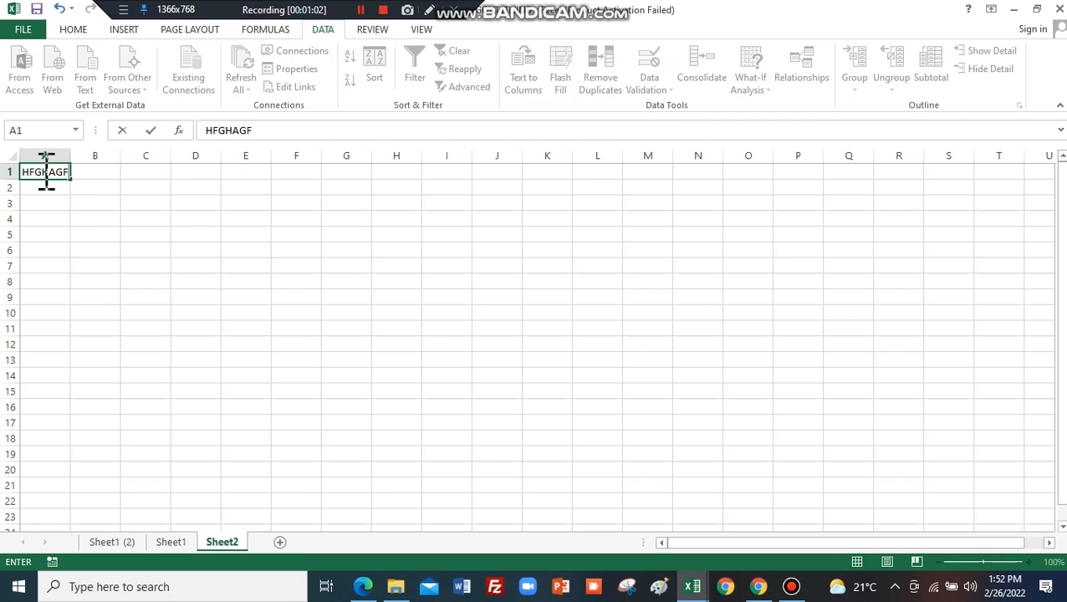
{"action": "key", "text": "Tab"}
{"action": "type", "text": "JGJH"}
{"action": "key", "text": "Tab"}
{"action": "type", "text": "GJG"}
{"action": "key", "text": "Tab"}
{"action": "type", "text": "GJ"}
{"action": "key", "text": "Tab"}
{"action": "type", "text": "JG"}
{"action": "key", "text": "Tab"}
{"action": "type", "text": "KJ"}
{"action": "right_click", "coordinate": [42, 172]}
{"action": "key", "text": "Escape"}
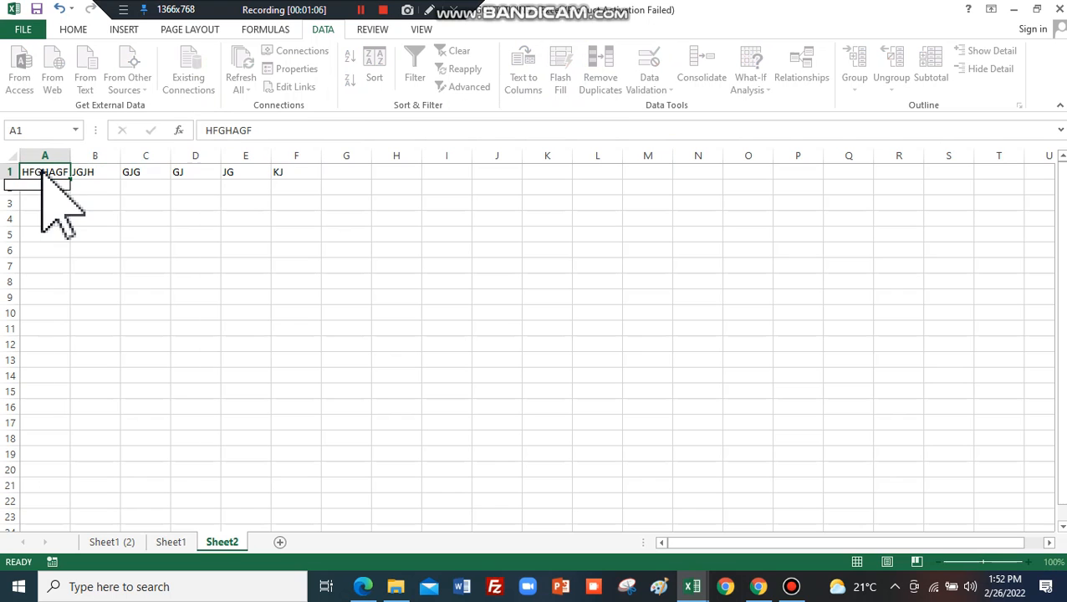
Fill G1:N1 with short placeholder text like JG, JKJ, KJH and KJ, then show the print preview.
{"action": "left_click", "coordinate": [349, 172]}
{"action": "type", "text": "JG"}
{"action": "key", "text": "Tab"}
{"action": "type", "text": "JKJ"}
{"action": "key", "text": "Tab"}
{"action": "type", "text": "KJH"}
{"action": "key", "text": "Tab"}
{"action": "type", "text": "KJ\tKJH"}
{"action": "key", "text": "Tab"}
{"action": "type", "text": "KJH"}
{"action": "key", "text": "Tab"}
{"action": "type", "text": "KJH"}
{"action": "key", "text": "Tab"}
{"action": "type", "text": "KJ"}
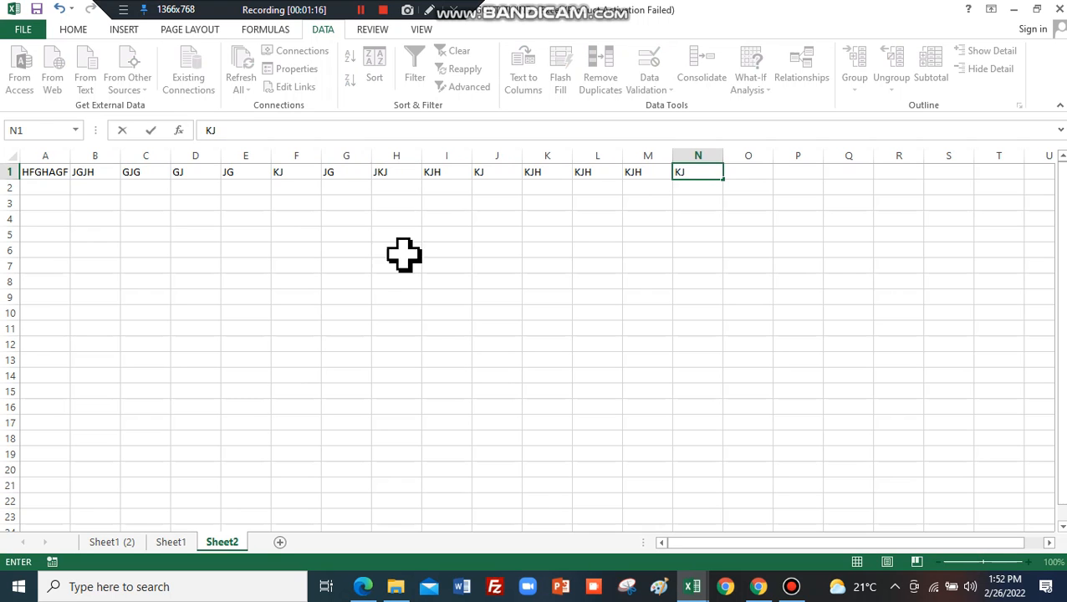
{"action": "left_click", "coordinate": [363, 268]}
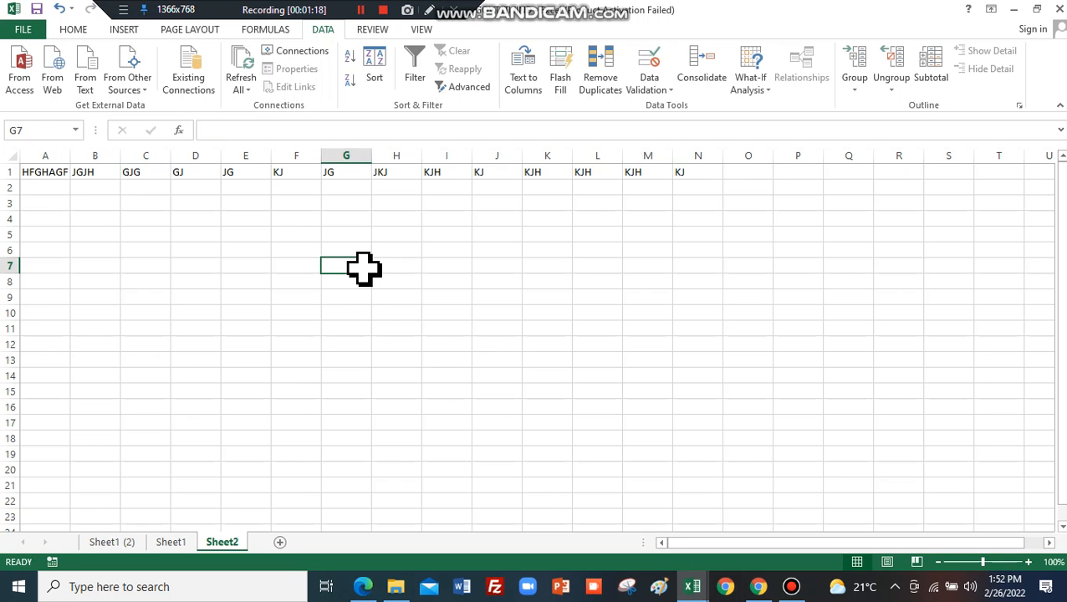
{"action": "key", "text": "ctrl+p"}
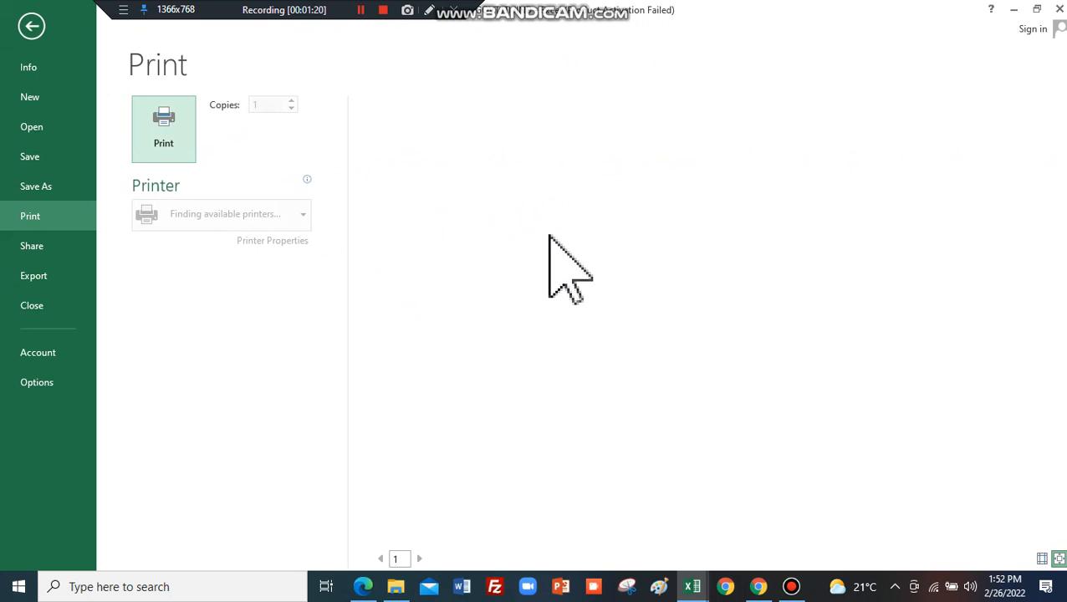
Leave print preview, apply All Borders to A1:N26 on Sheet2, and add a blank Sheet3.
{"action": "left_click", "coordinate": [724, 183]}
{"action": "key", "text": "Escape"}
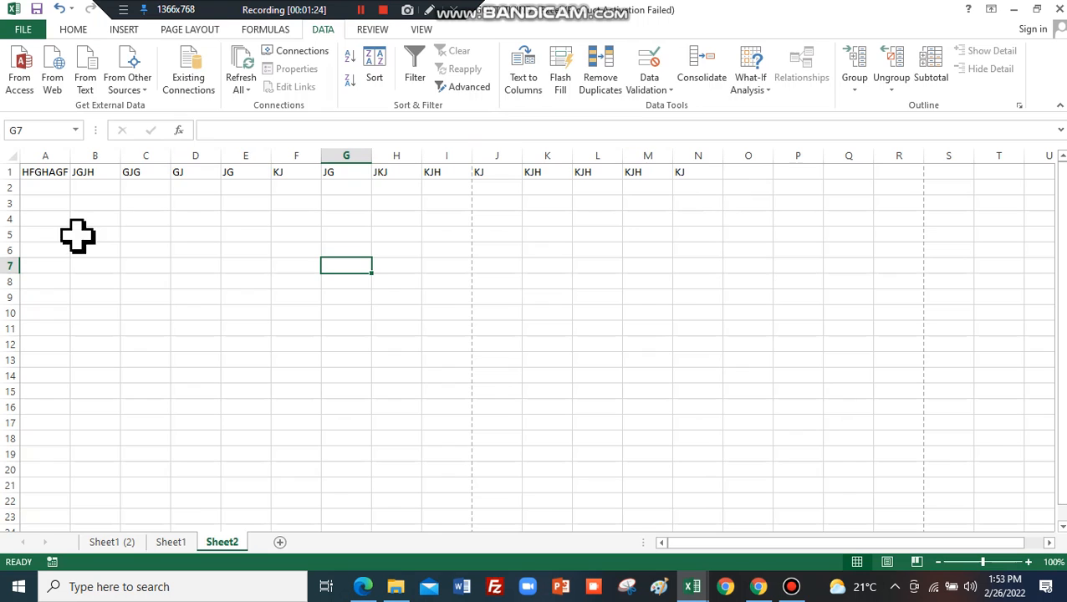
{"action": "left_click_drag", "start_coordinate": [36, 173], "coordinate": [700, 529]}
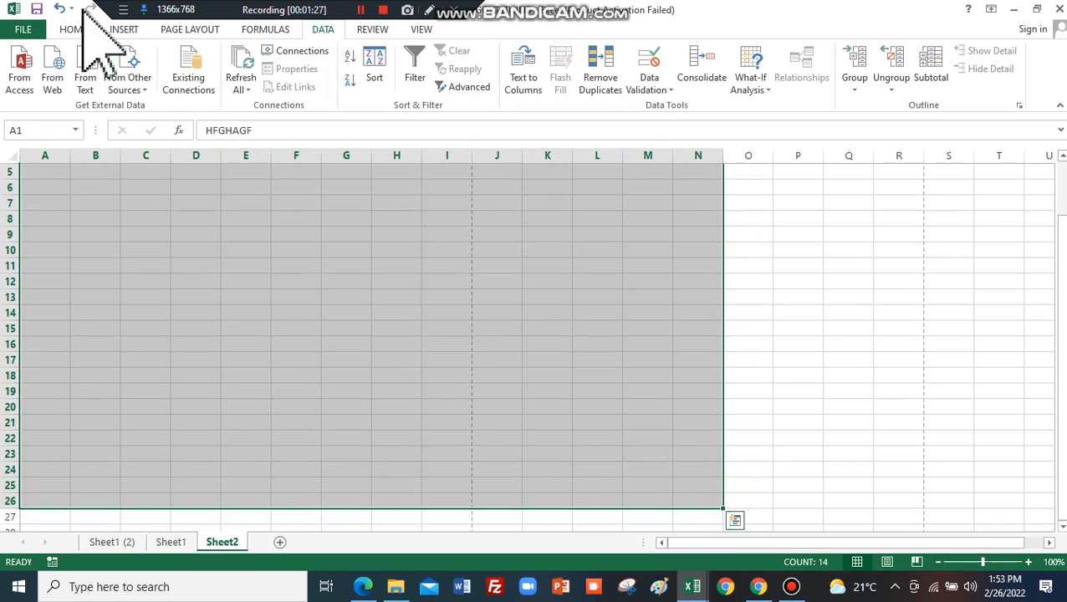
{"action": "left_click", "coordinate": [74, 30]}
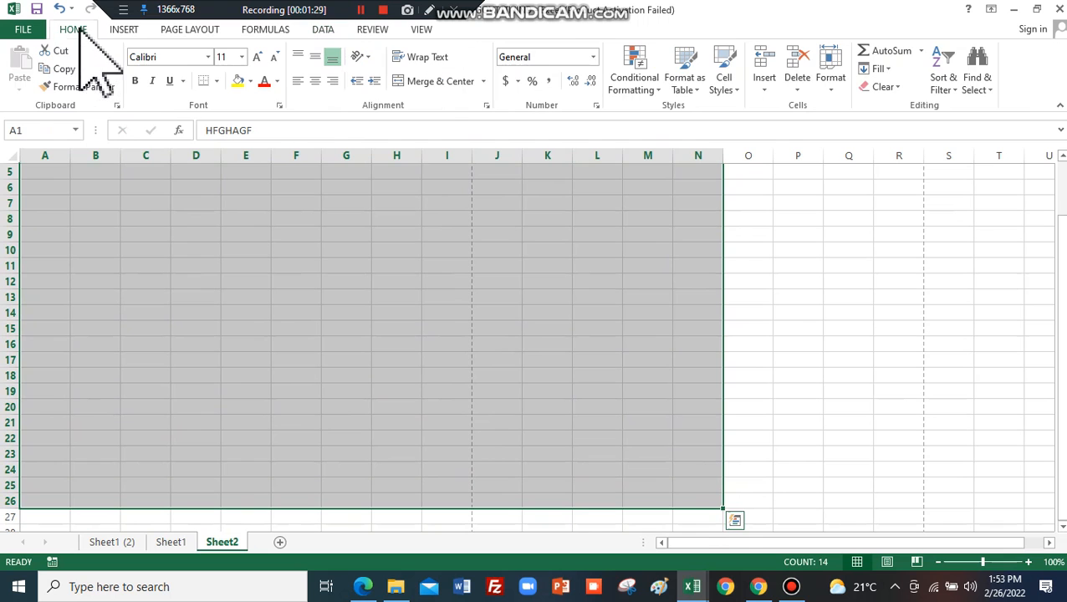
{"action": "left_click", "coordinate": [216, 81]}
{"action": "left_click", "coordinate": [207, 216]}
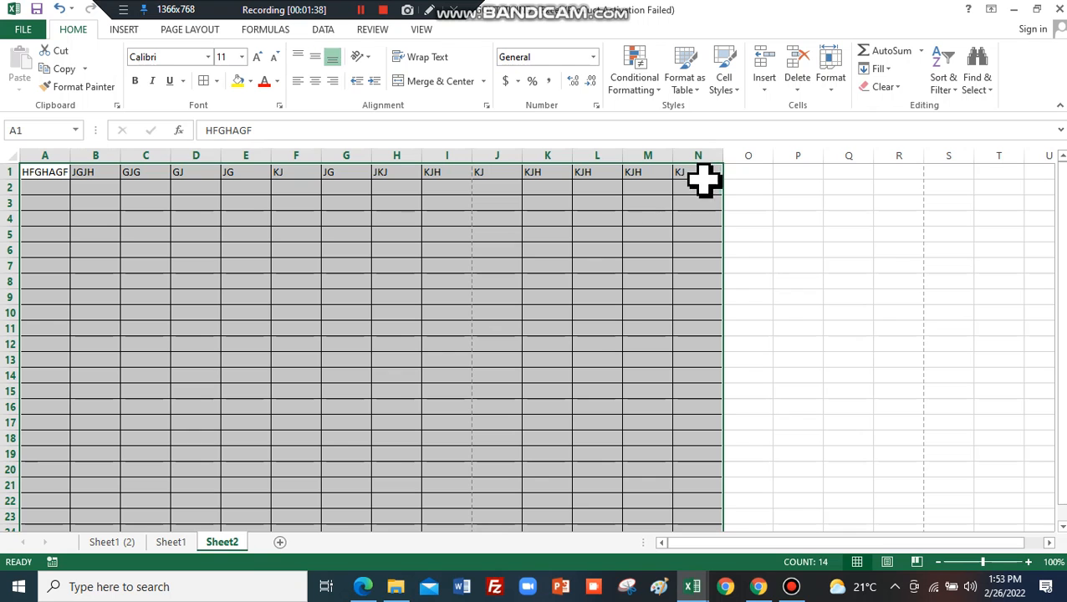
{"action": "left_click", "coordinate": [280, 542]}
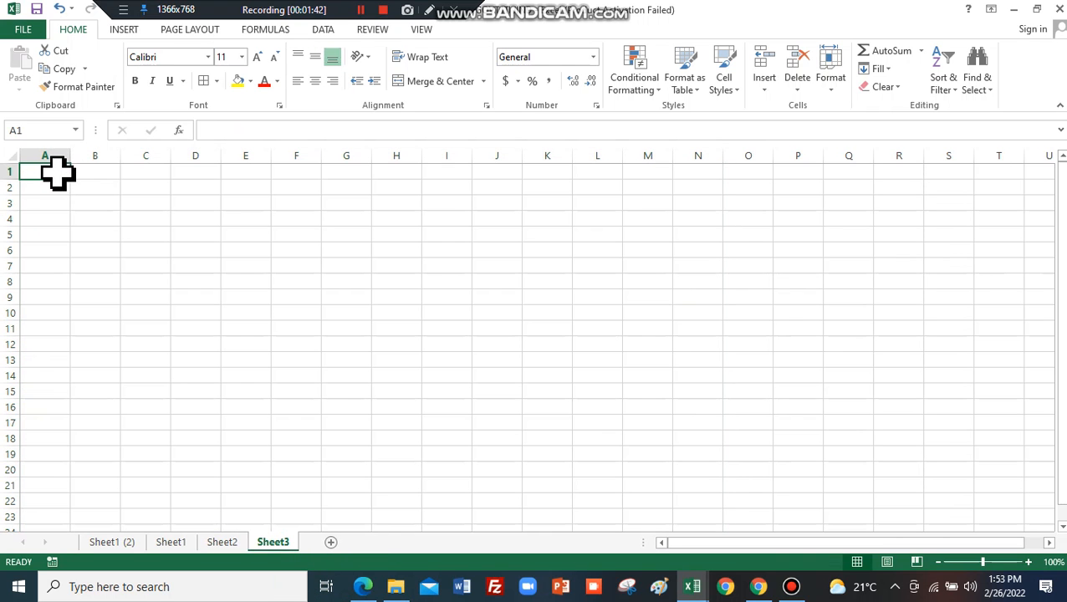
Enter a long capital-letter string starting JGFKJSA into cell A1 of Sheet3.
{"action": "type", "text": "JGFKJSA"}
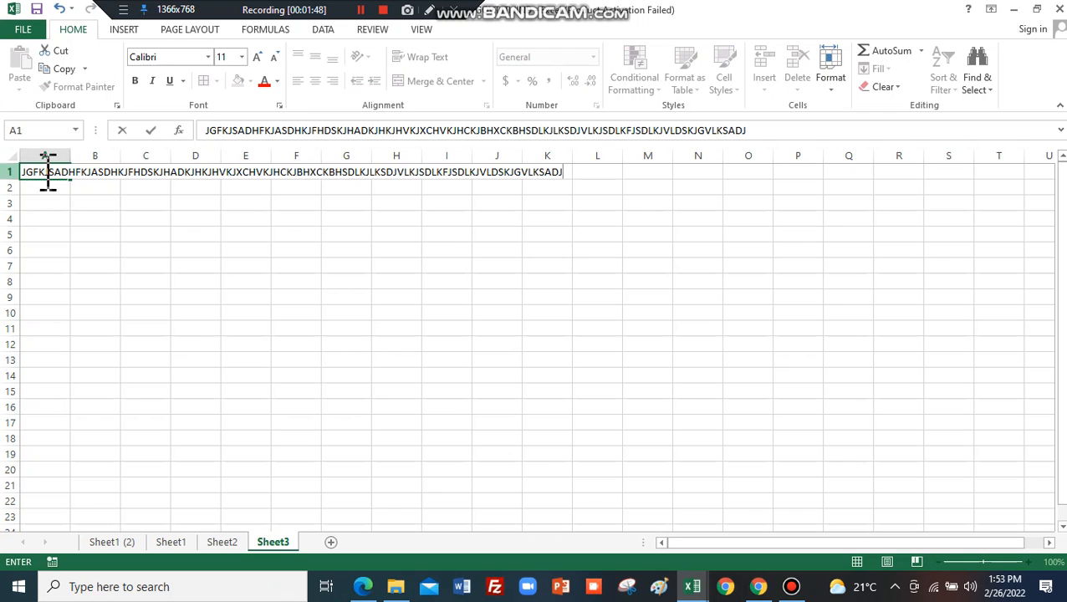
{"action": "left_click", "coordinate": [55, 232]}
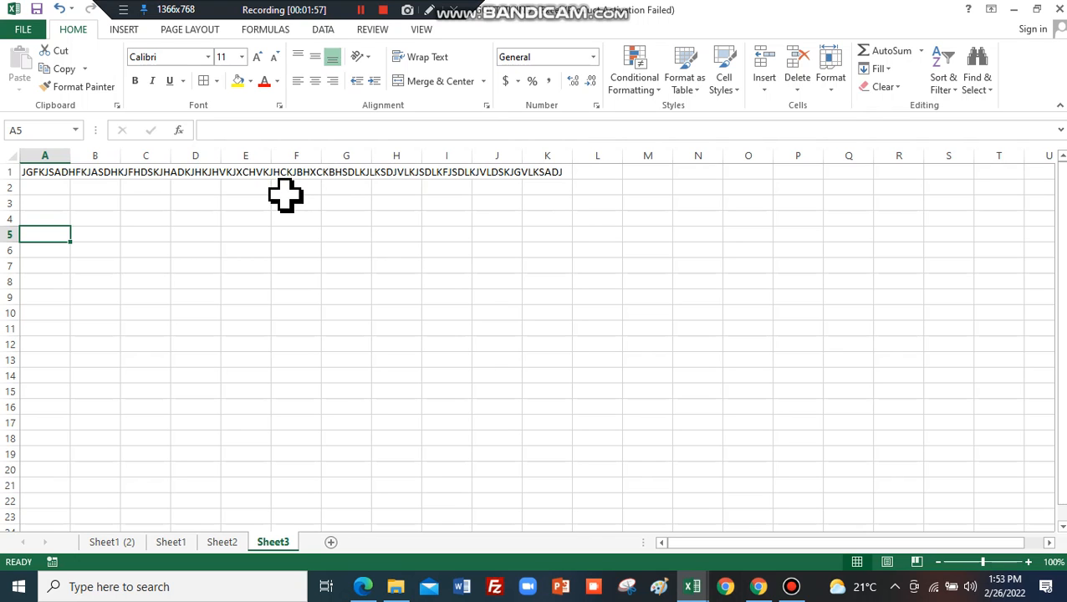
{"action": "left_click", "coordinate": [44, 173]}
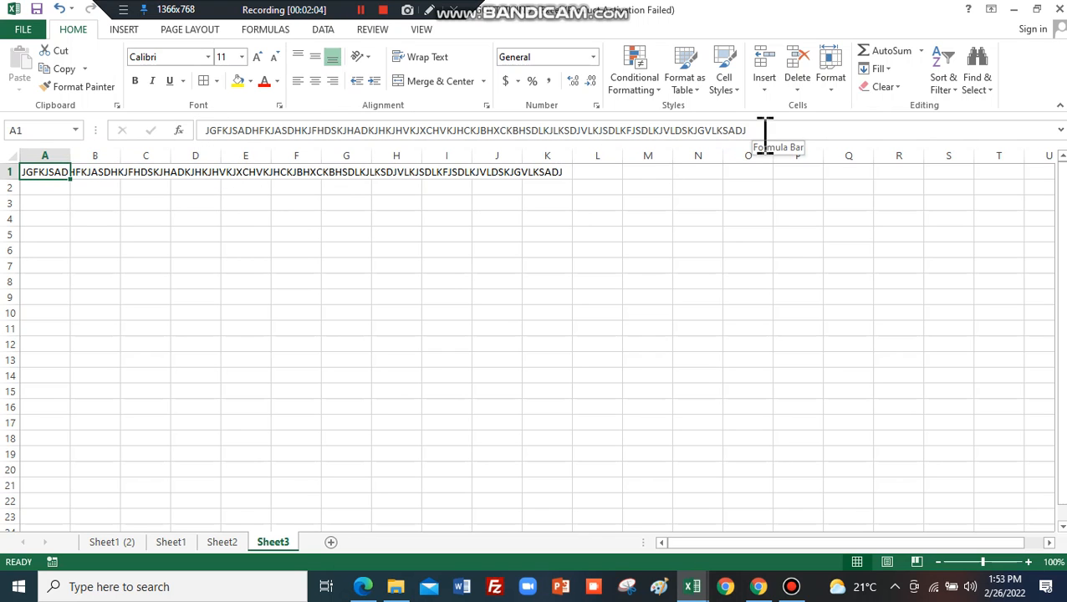
Apply All Borders to every cell in A1:K22 on Sheet3.
{"action": "left_click", "coordinate": [641, 281]}
{"action": "left_click_drag", "start_coordinate": [34, 173], "coordinate": [553, 501]}
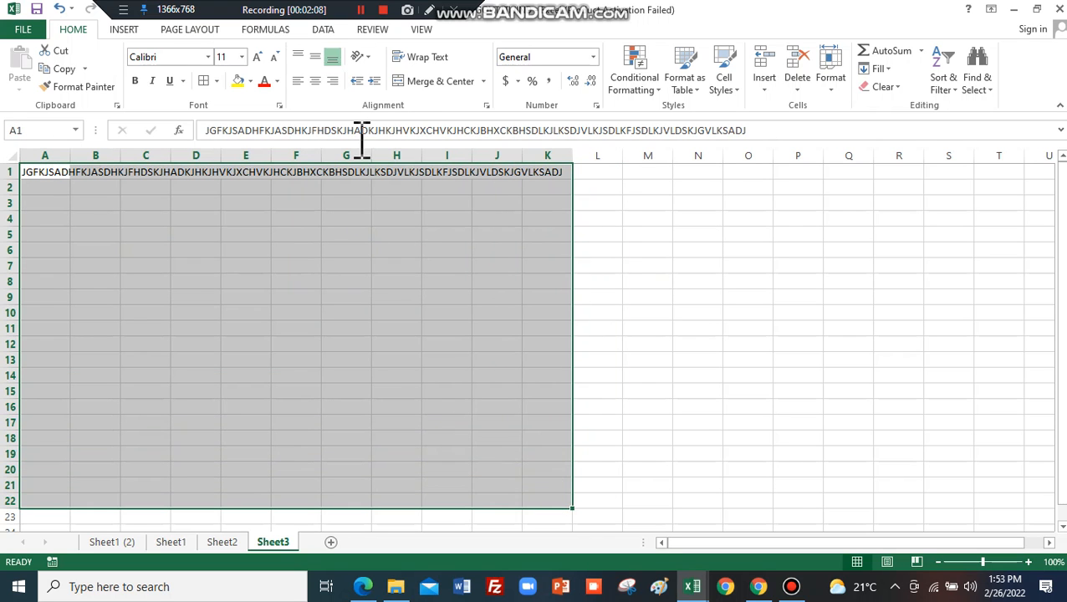
{"action": "left_click", "coordinate": [204, 80]}
{"action": "left_click", "coordinate": [316, 361]}
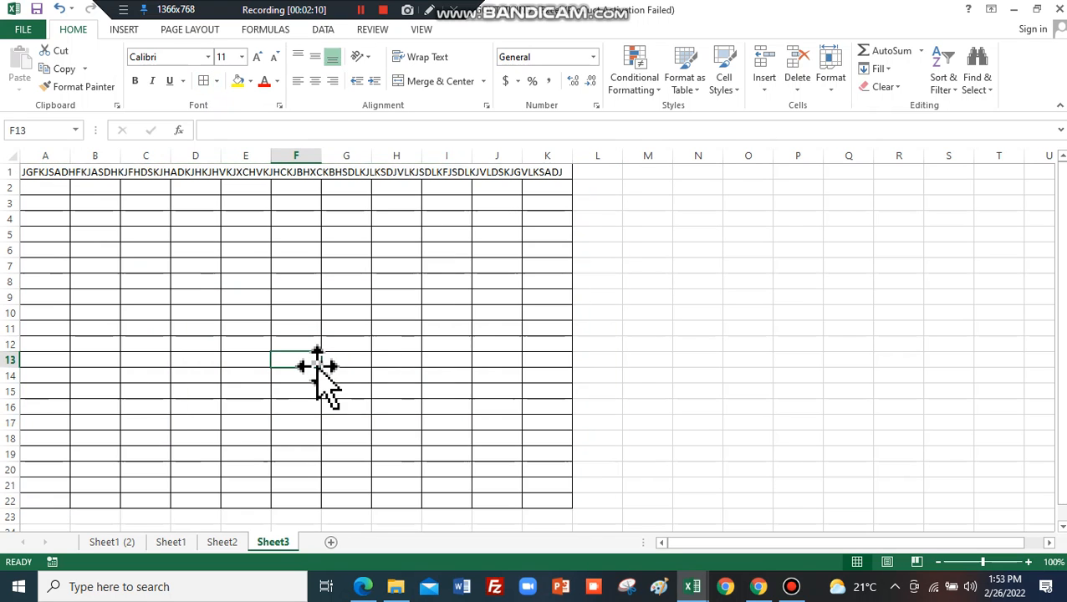
Check the bordered table in print preview, then return to Sheet3.
{"action": "key", "text": "ctrl+p"}
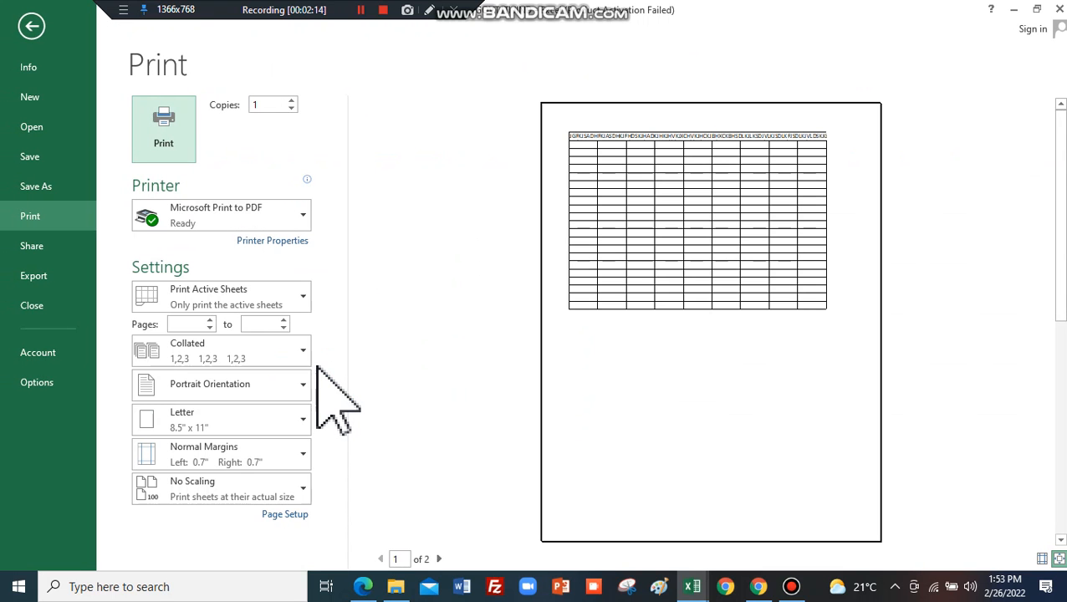
{"action": "left_click", "coordinate": [581, 412]}
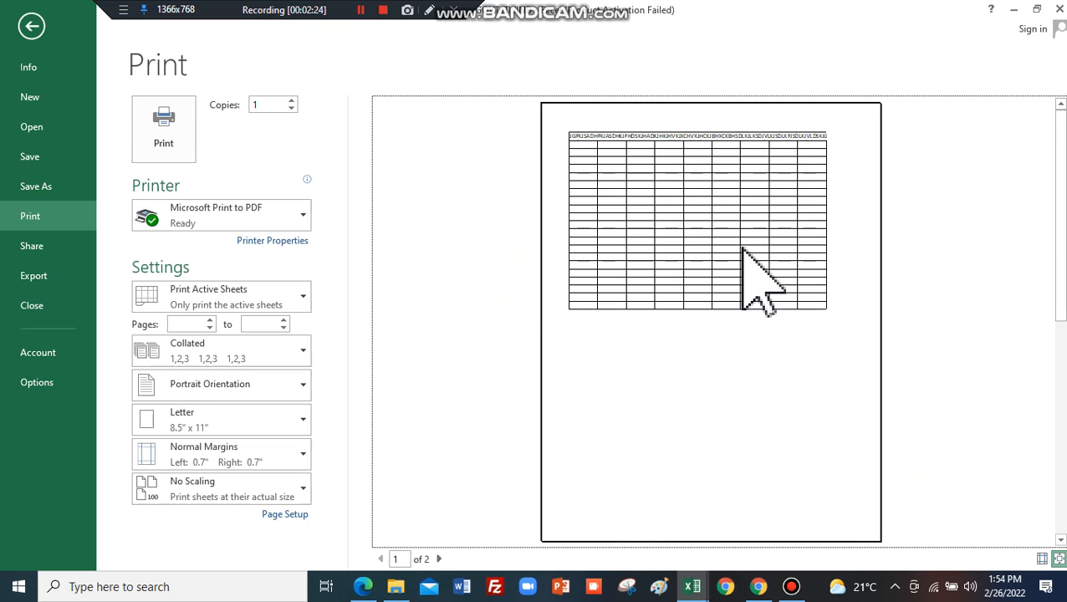
{"action": "key", "text": "Escape"}
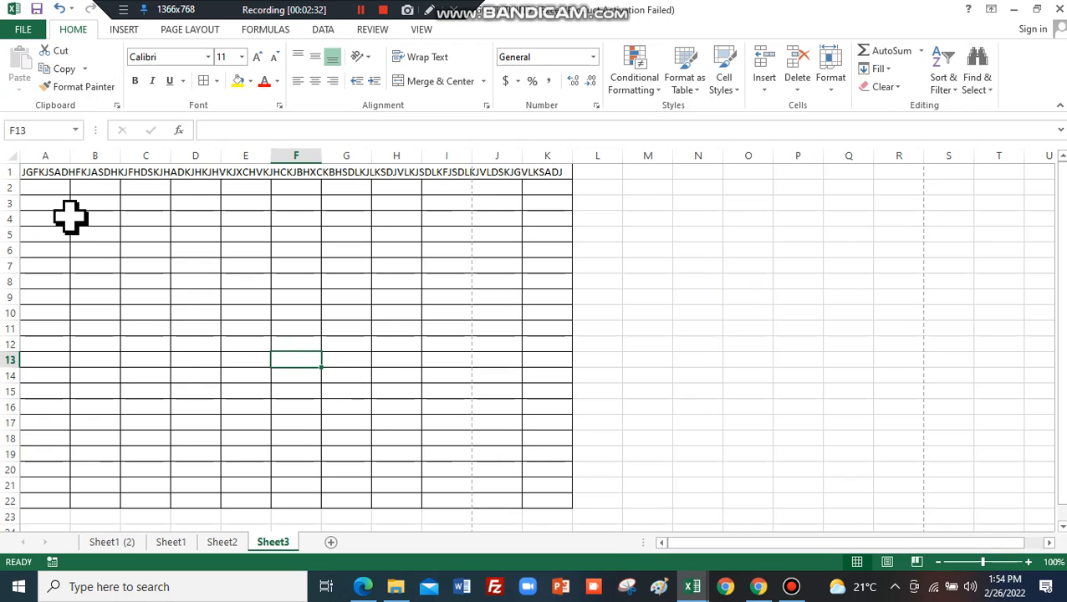
Enlarge the font of row 1 to size 22.
{"action": "left_click_drag", "start_coordinate": [6, 171], "coordinate": [8, 172]}
{"action": "left_click", "coordinate": [257, 57]}
{"action": "left_click", "coordinate": [257, 56]}
{"action": "left_click", "coordinate": [257, 57]}
{"action": "left_click", "coordinate": [257, 57]}
{"action": "left_click", "coordinate": [257, 57]}
{"action": "left_click", "coordinate": [257, 57]}
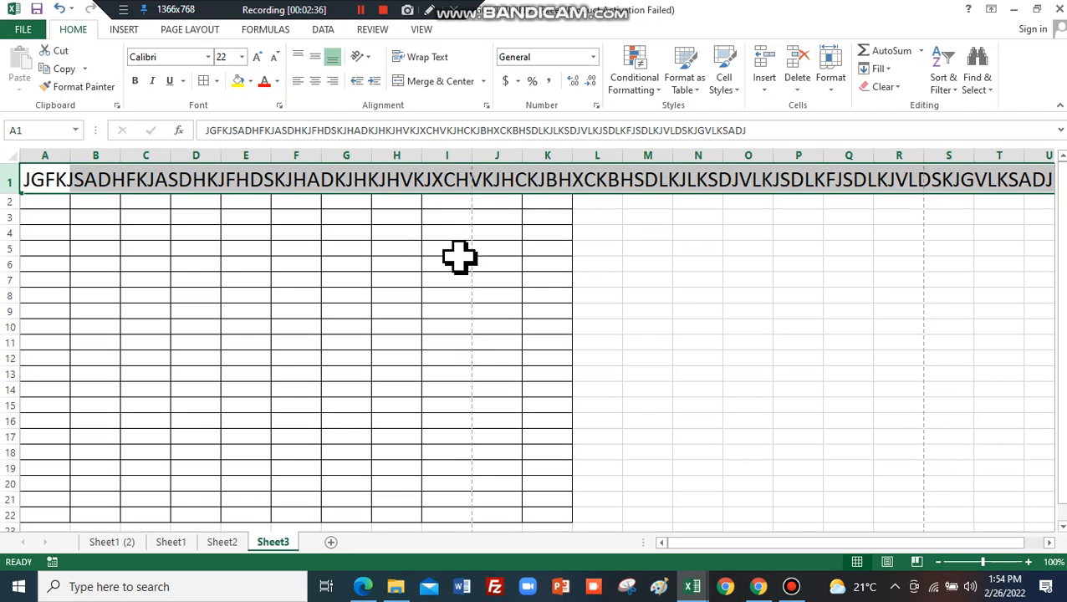
{"action": "left_click", "coordinate": [685, 295]}
Start Text to Columns on A1 using fixed-width splitting.
{"action": "left_click", "coordinate": [32, 177]}
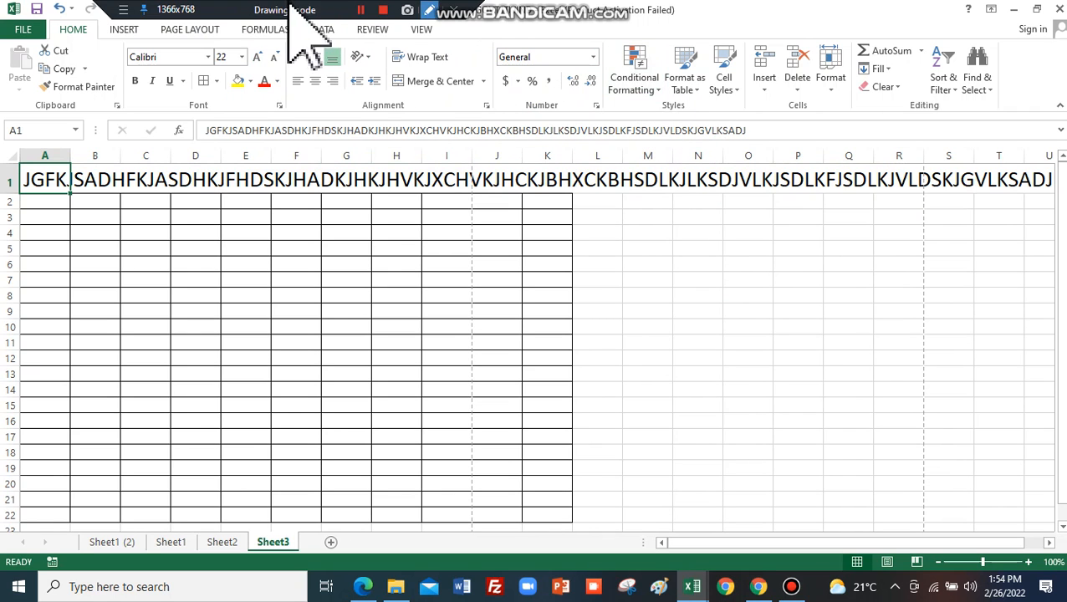
{"action": "left_click", "coordinate": [323, 29]}
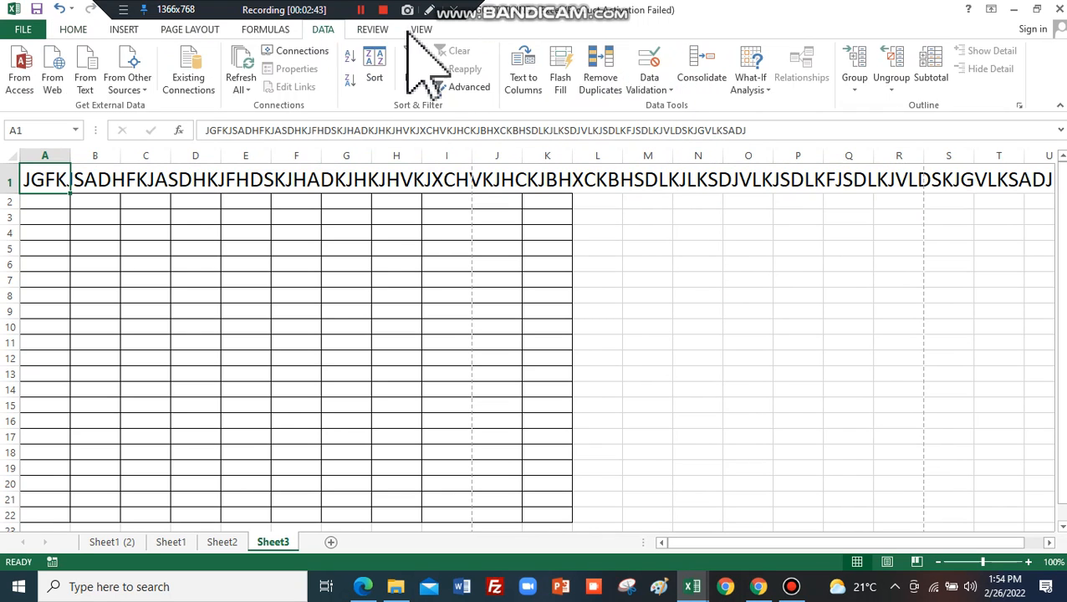
{"action": "left_click", "coordinate": [522, 81]}
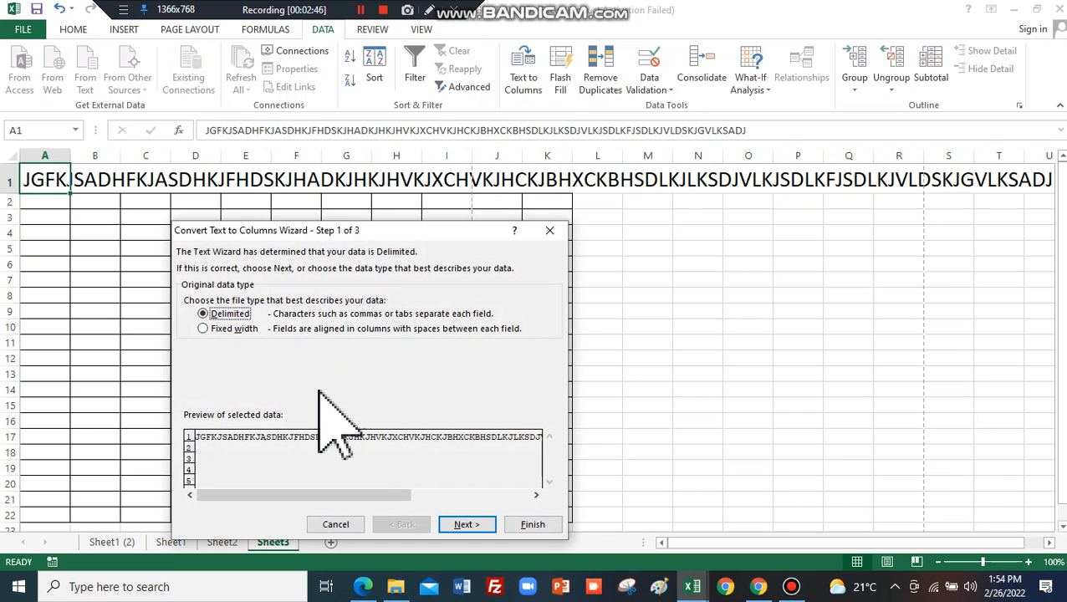
{"action": "left_click", "coordinate": [241, 328]}
{"action": "left_click", "coordinate": [466, 524]}
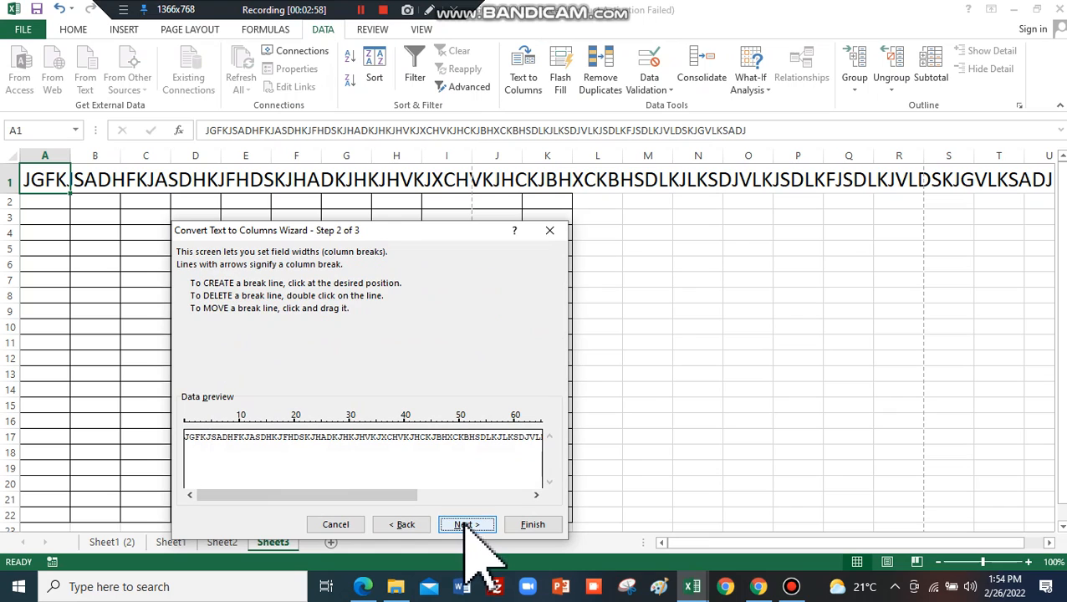
Add eight column breaks to the preview and finish, replacing the existing cells.
{"action": "left_click", "coordinate": [216, 435]}
{"action": "left_click", "coordinate": [276, 435]}
{"action": "left_click", "coordinate": [338, 435]}
{"action": "left_click", "coordinate": [365, 435]}
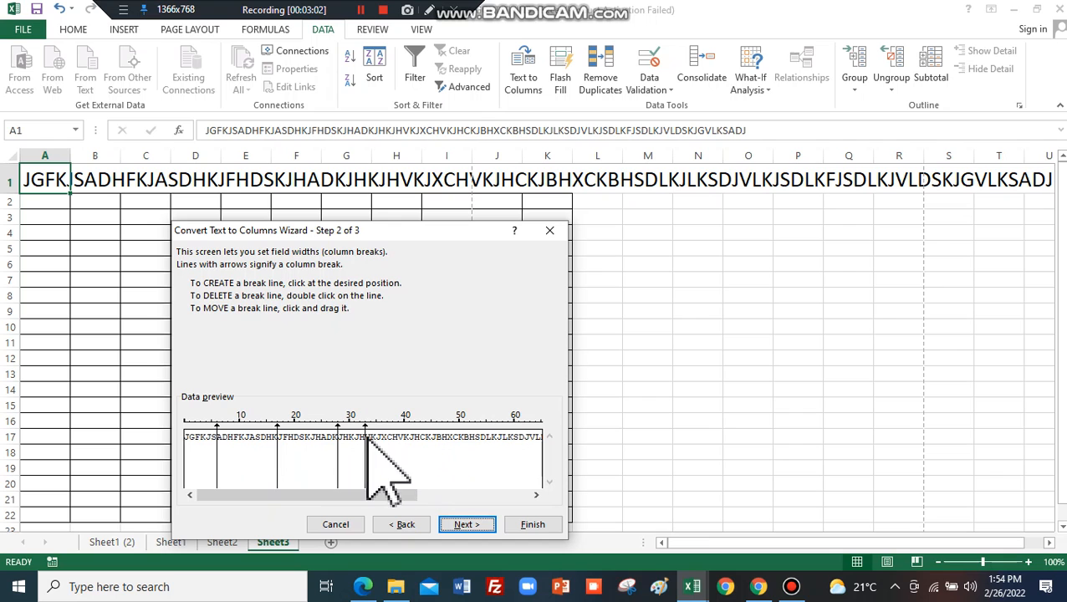
{"action": "left_click", "coordinate": [405, 437]}
{"action": "left_click", "coordinate": [442, 437]}
{"action": "left_click", "coordinate": [498, 437]}
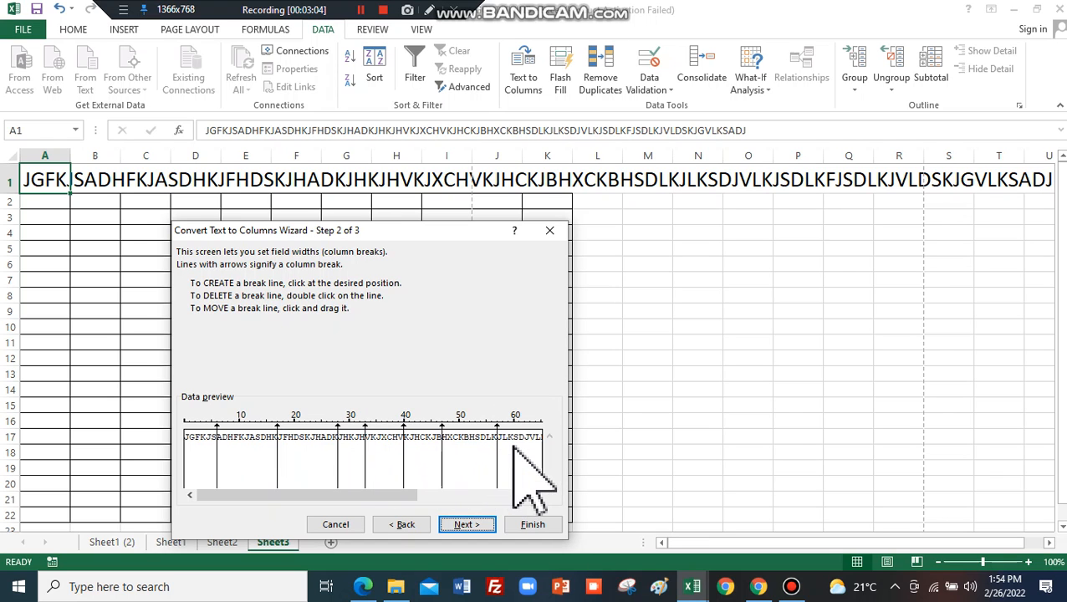
{"action": "left_click", "coordinate": [470, 470]}
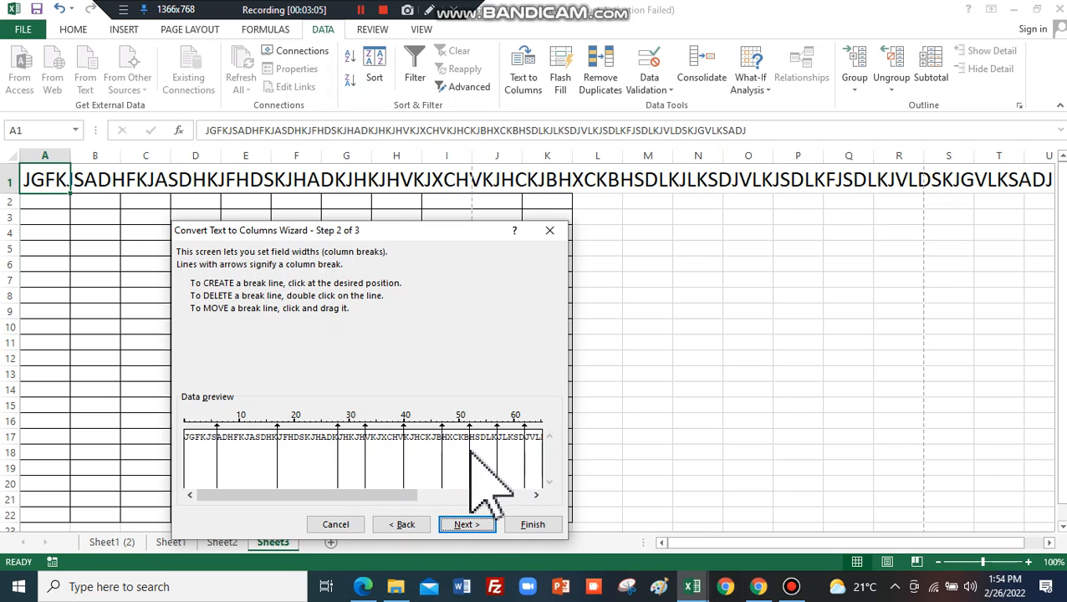
{"action": "left_click", "coordinate": [467, 525]}
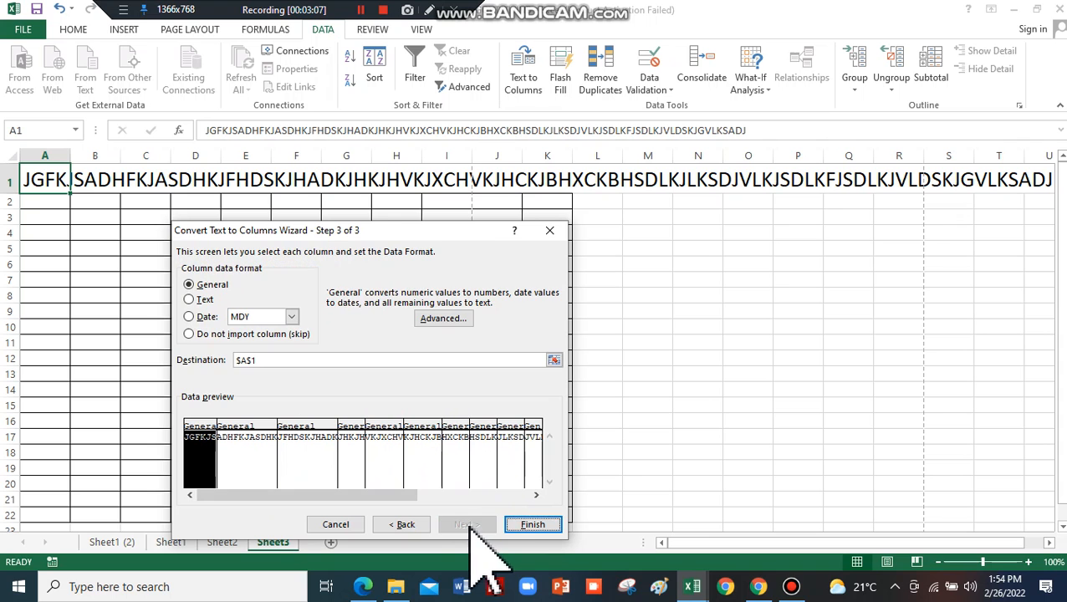
{"action": "left_click", "coordinate": [533, 526]}
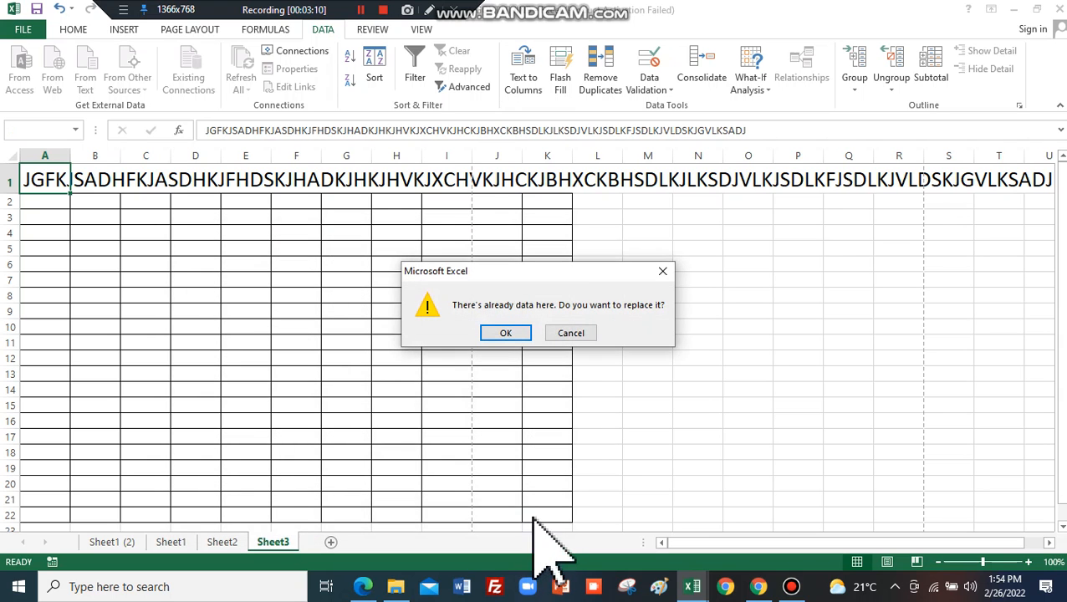
{"action": "left_click", "coordinate": [510, 332]}
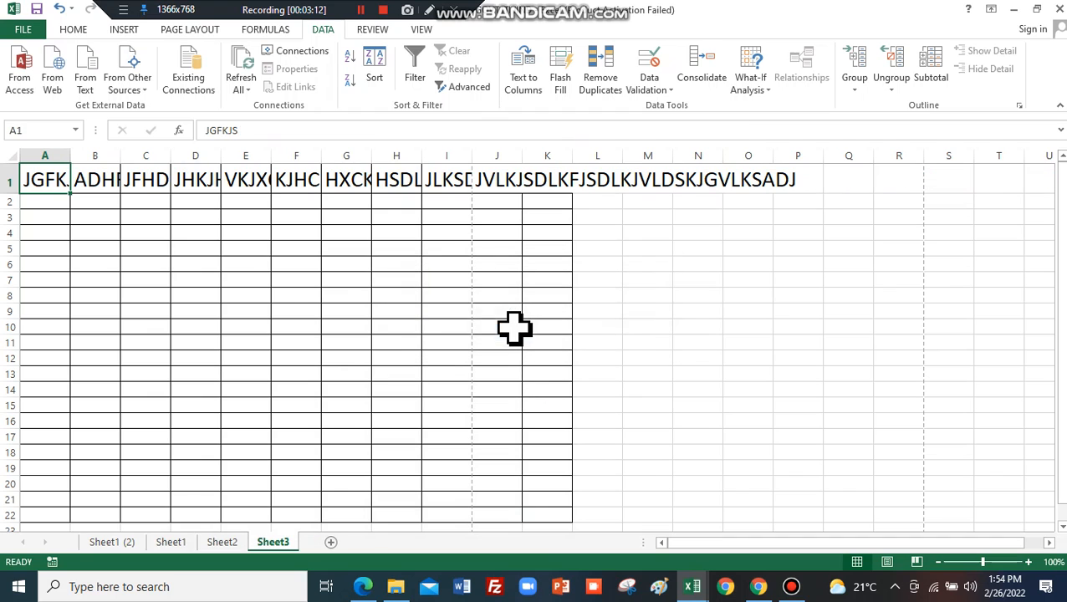
Check the split pieces in A1 through G1, then widen column A to show JGFKJS fully.
{"action": "left_click", "coordinate": [346, 291]}
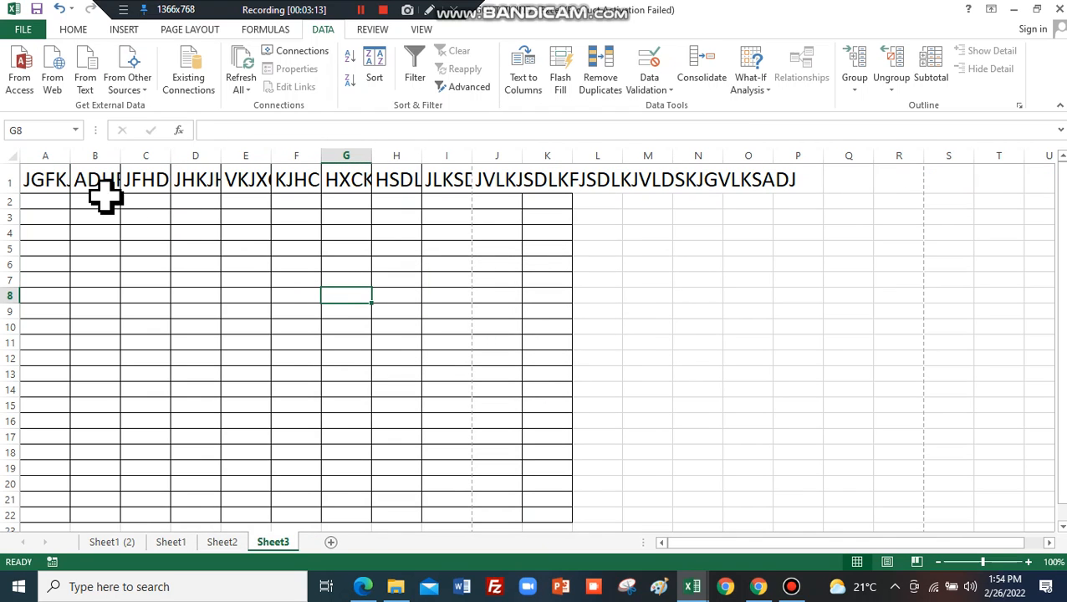
{"action": "left_click", "coordinate": [59, 176]}
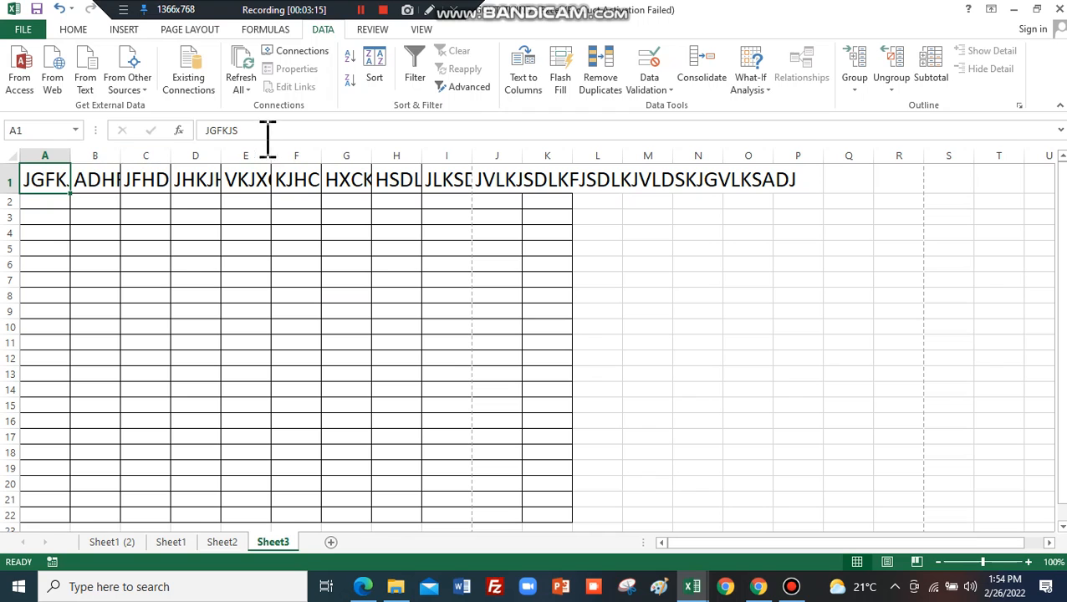
{"action": "left_click", "coordinate": [100, 178]}
{"action": "left_click", "coordinate": [147, 180]}
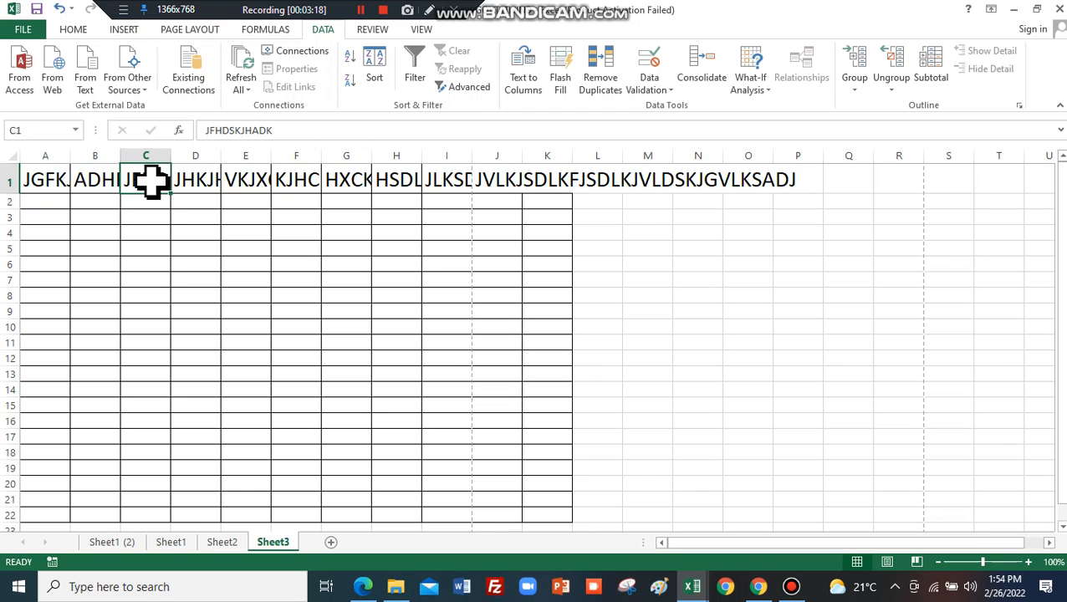
{"action": "left_click", "coordinate": [203, 180]}
{"action": "left_click", "coordinate": [243, 180]}
{"action": "left_click", "coordinate": [290, 179]}
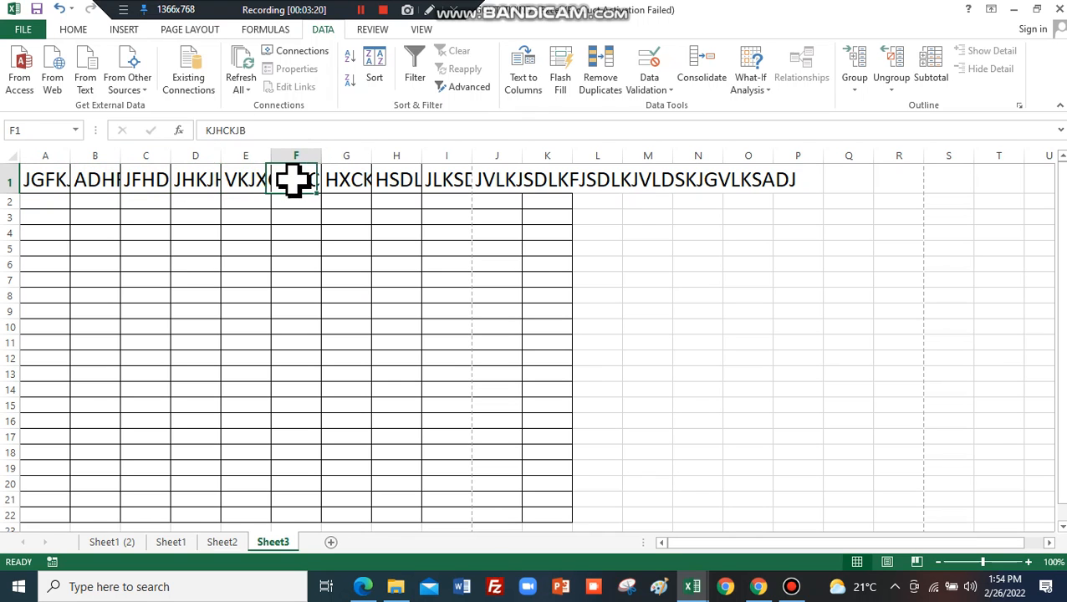
{"action": "left_click", "coordinate": [345, 178]}
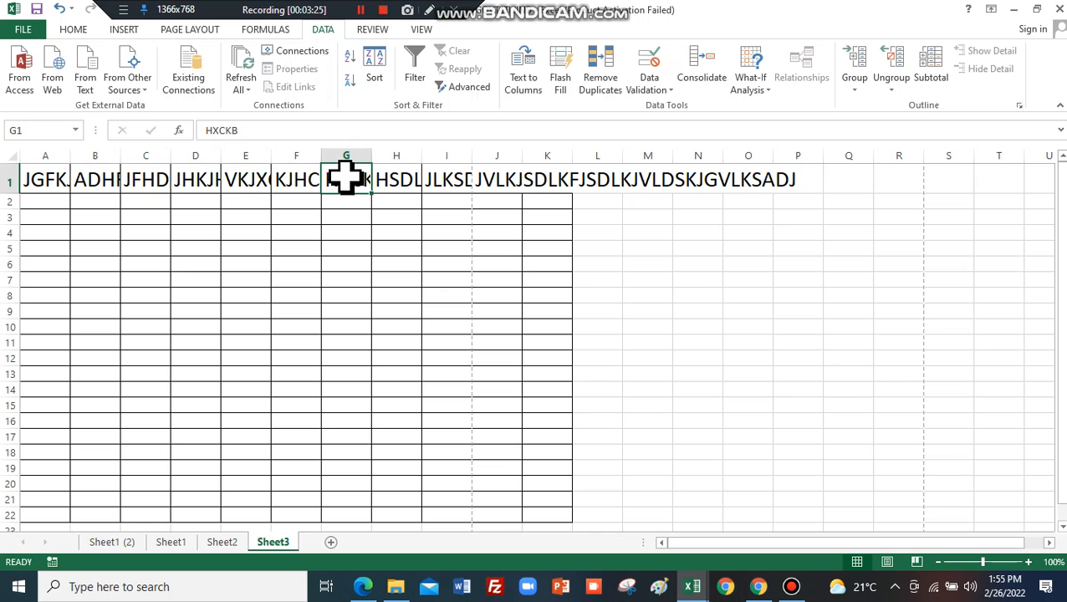
{"action": "left_click_drag", "start_coordinate": [69, 156], "coordinate": [194, 157]}
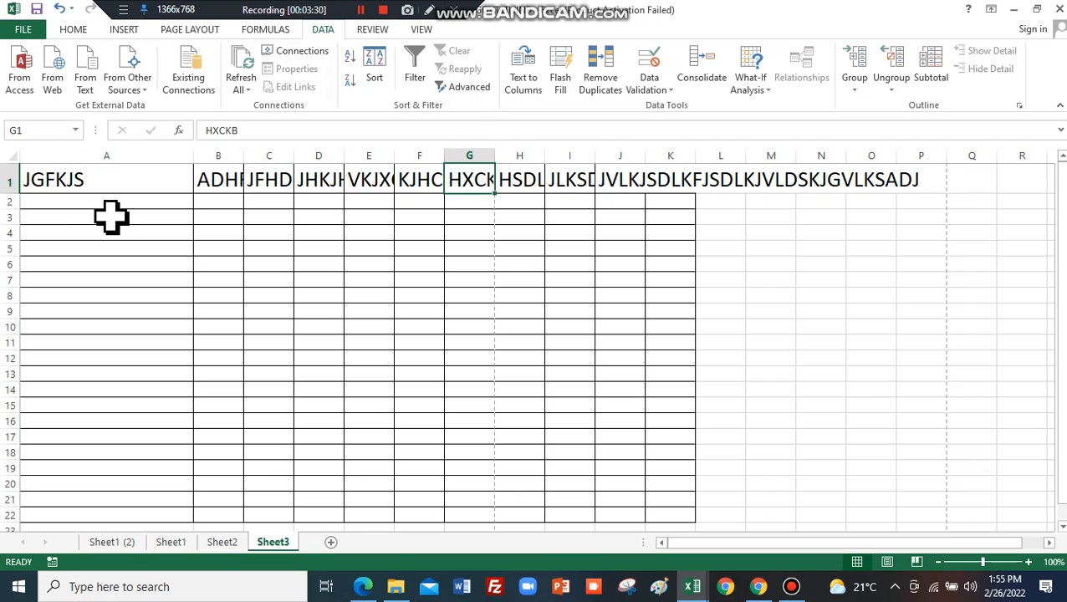
{"action": "left_click", "coordinate": [112, 216]}
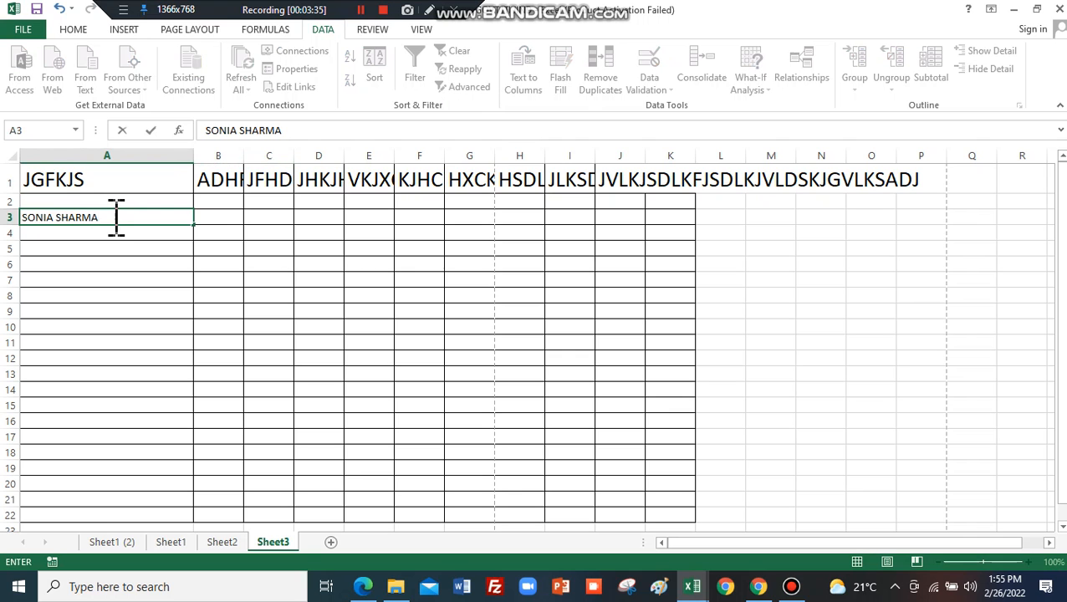
Enter a space-separated full name in A3 and a comma-separated pair of names in A4.
{"action": "key", "text": "Return"}
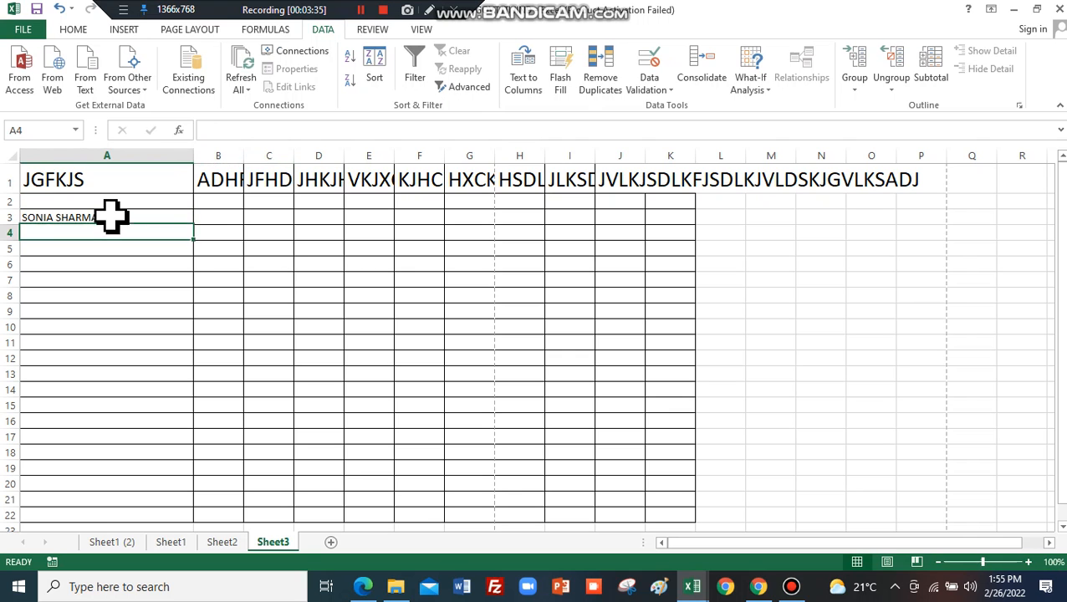
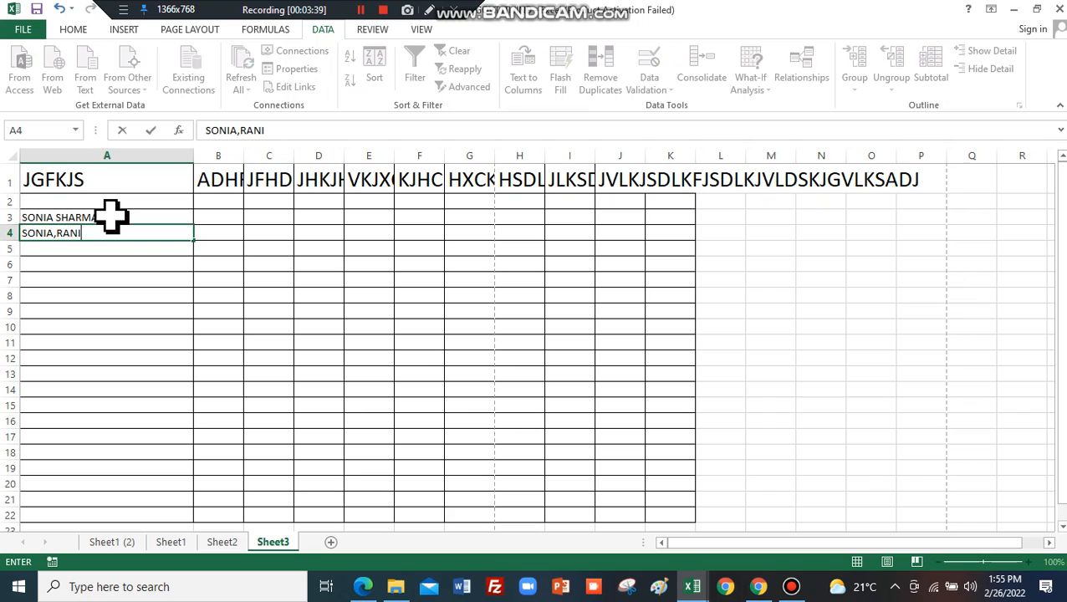
{"action": "left_click", "coordinate": [195, 295]}
{"action": "left_click", "coordinate": [117, 218]}
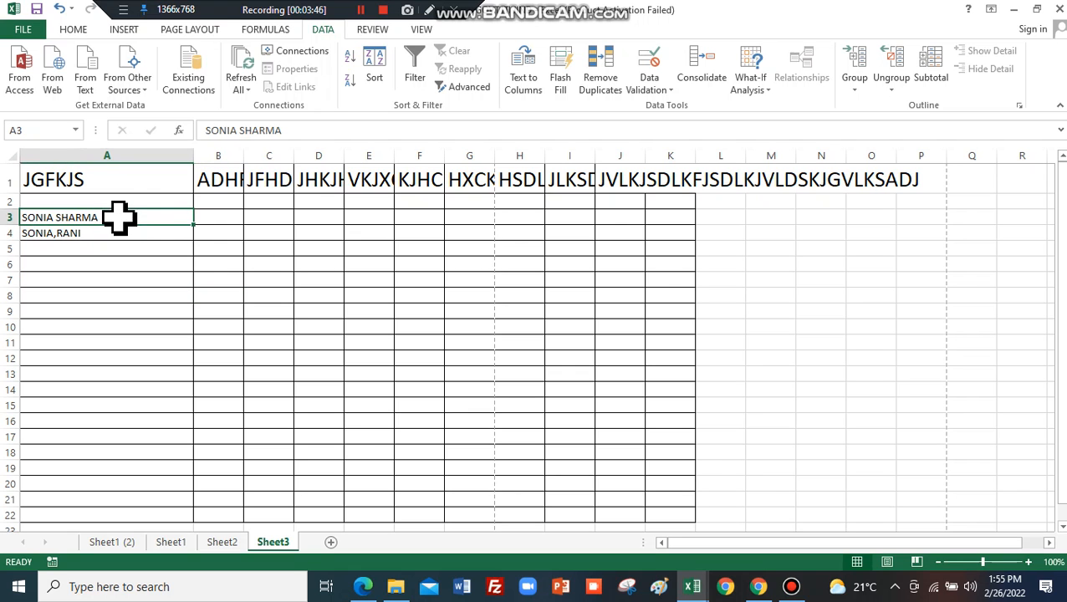
Widen column B and split A3's name at the space, moving the surname into B3.
{"action": "left_click_drag", "start_coordinate": [244, 154], "coordinate": [264, 153]}
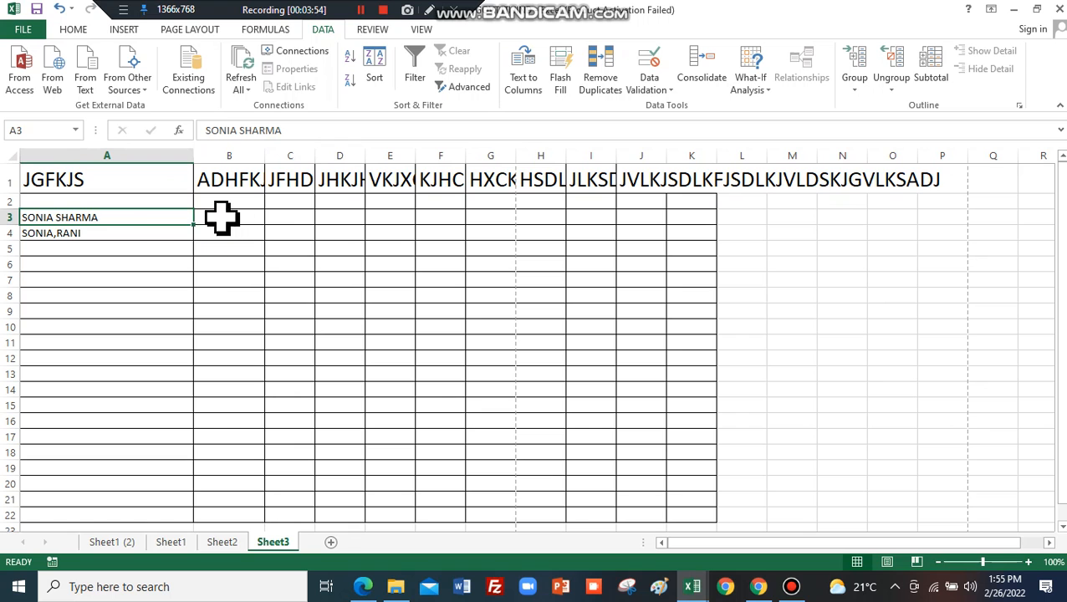
{"action": "left_click", "coordinate": [523, 84]}
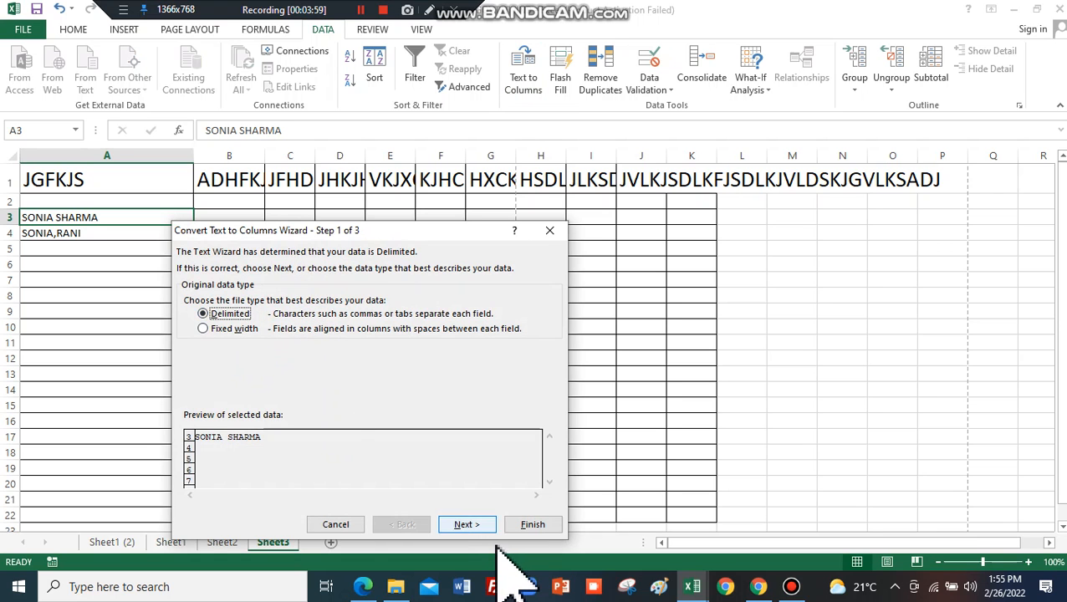
{"action": "left_click", "coordinate": [470, 524]}
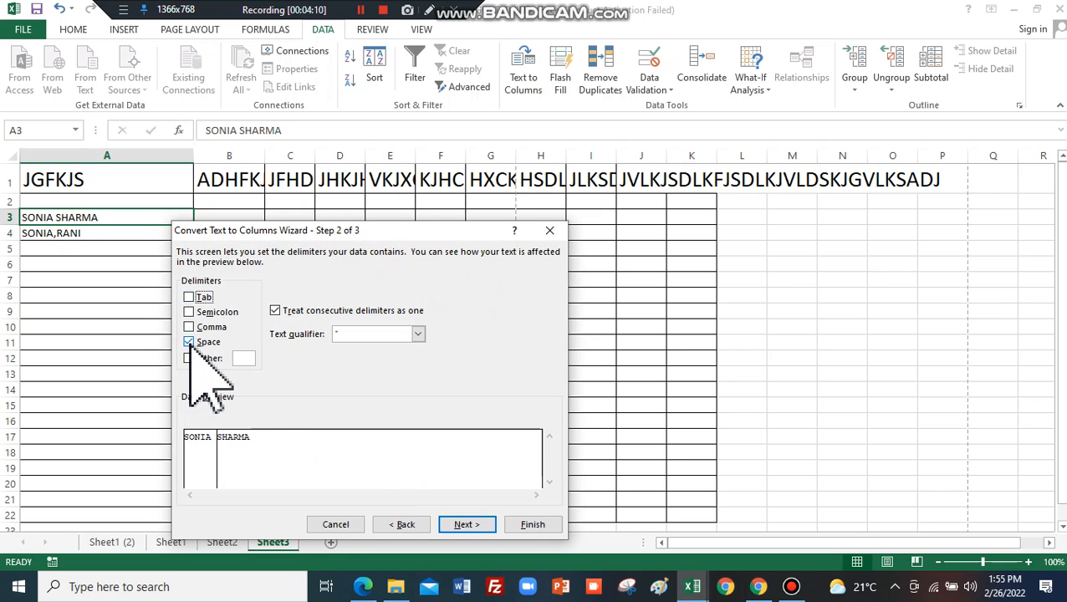
{"action": "left_click", "coordinate": [465, 525]}
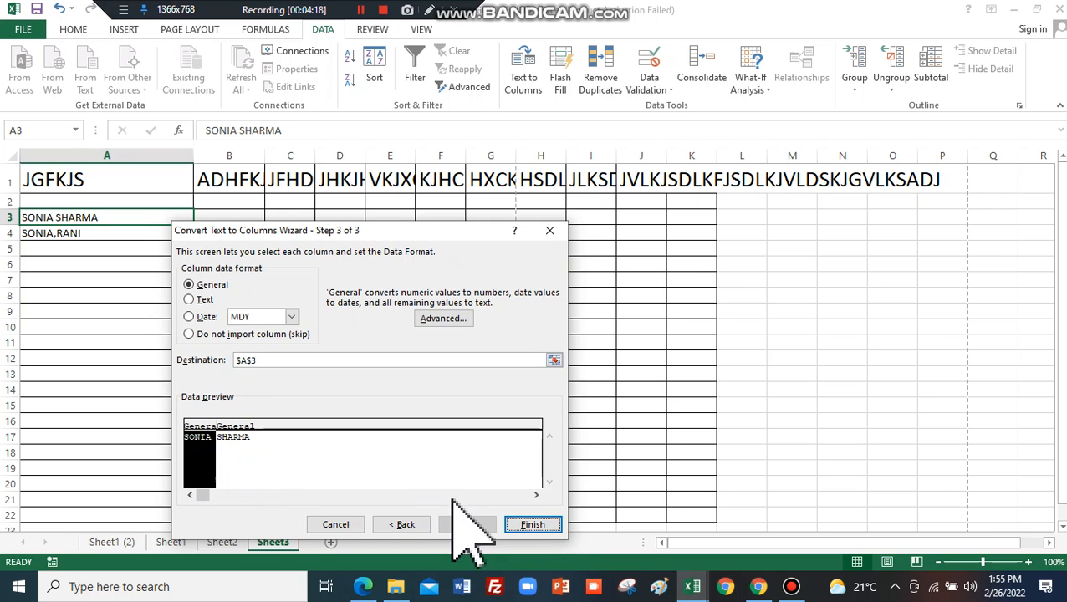
{"action": "left_click", "coordinate": [532, 527]}
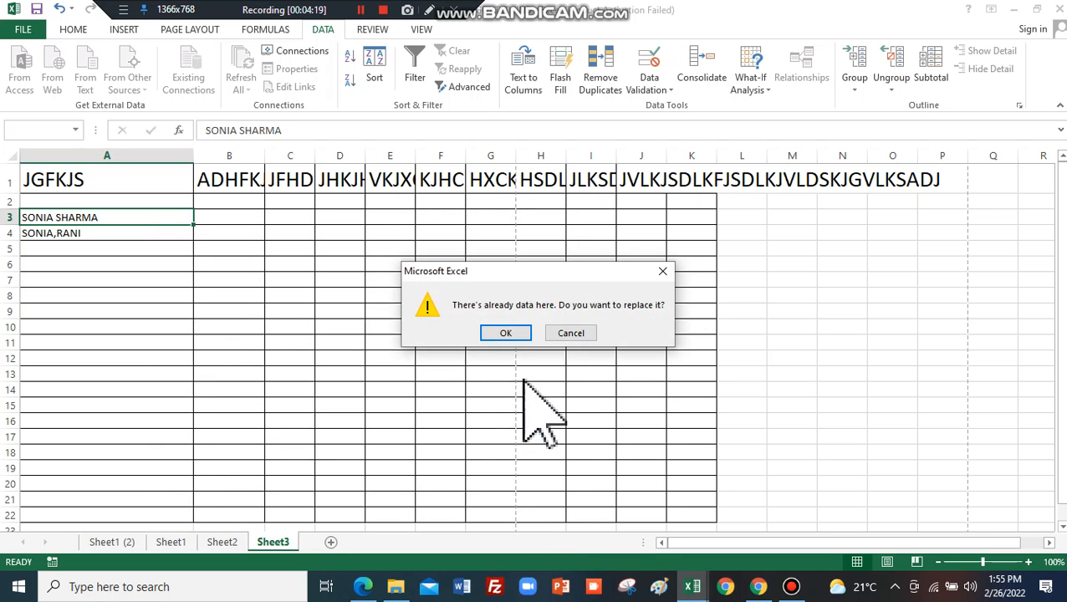
{"action": "left_click", "coordinate": [501, 333]}
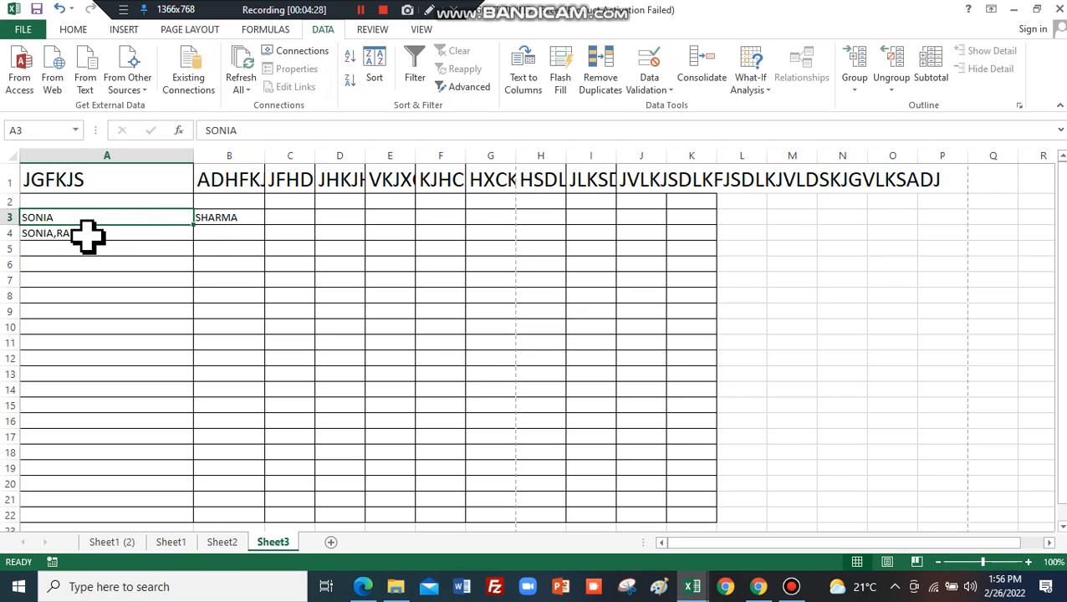
{"action": "left_click", "coordinate": [155, 236]}
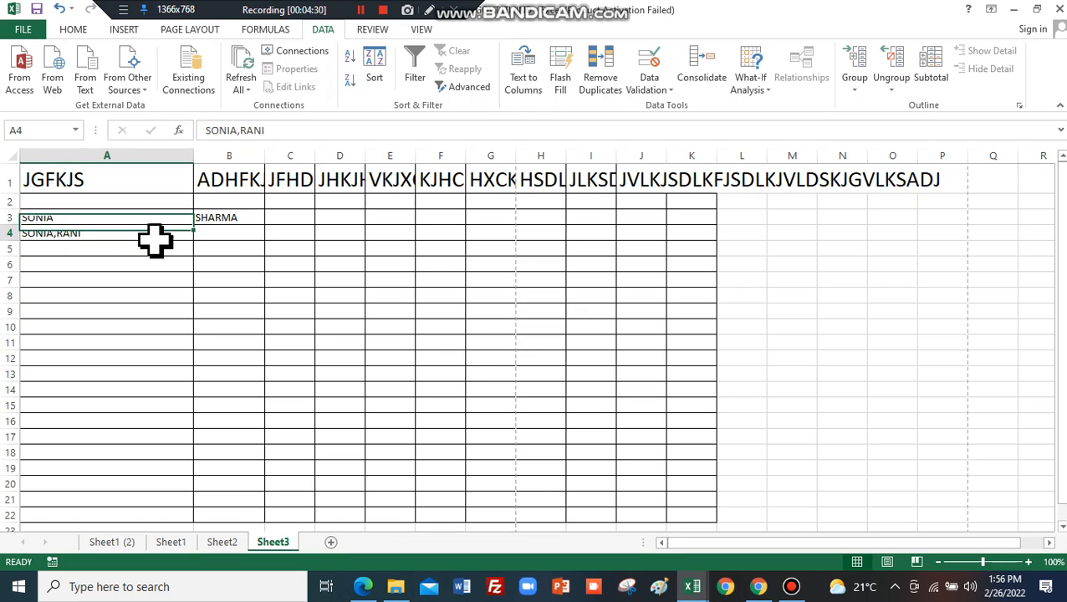
Split A4 with Text to Columns using the Comma delimiter, overwriting B4 with the second name.
{"action": "left_click", "coordinate": [530, 87]}
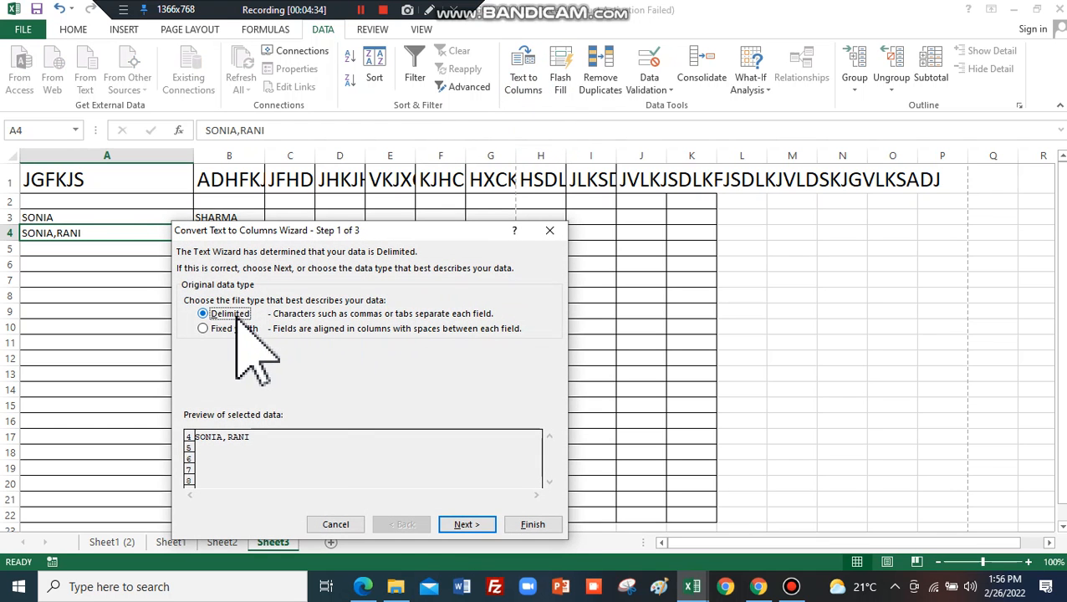
{"action": "left_click", "coordinate": [471, 524]}
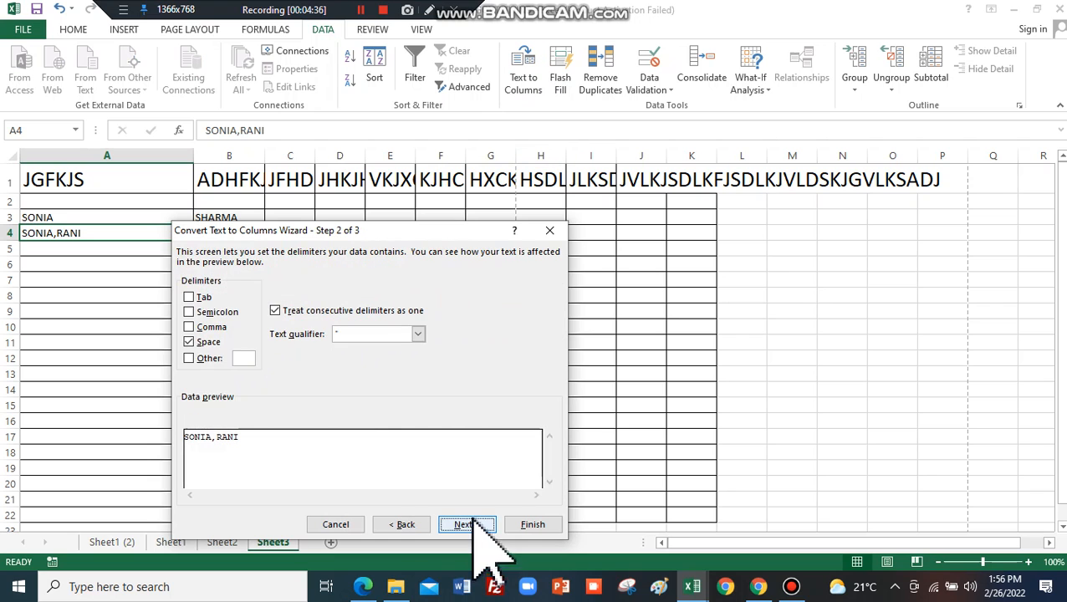
{"action": "left_click", "coordinate": [210, 340]}
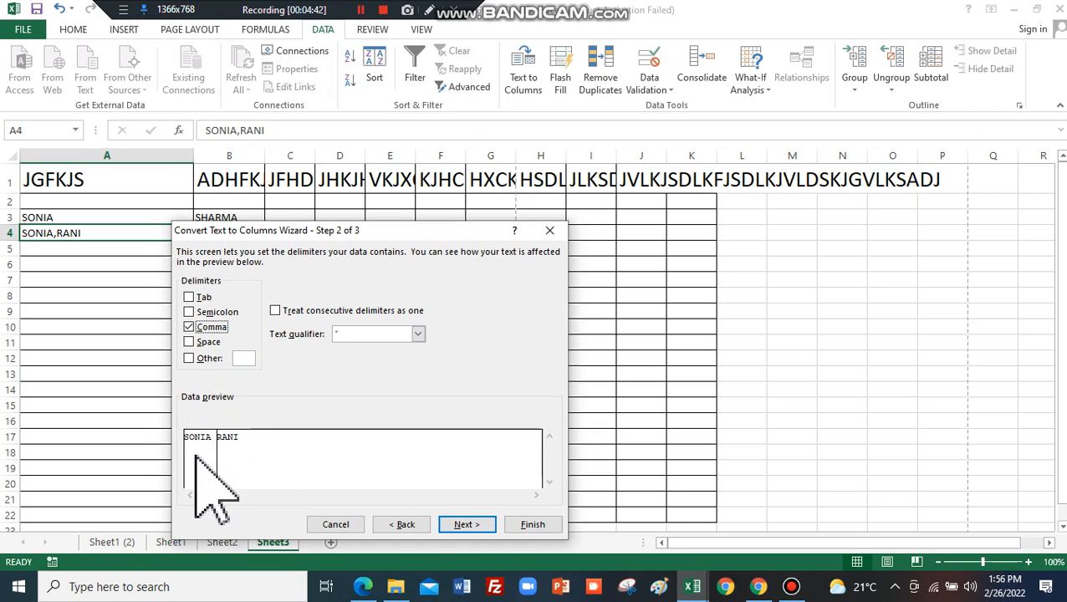
{"action": "left_click", "coordinate": [467, 524]}
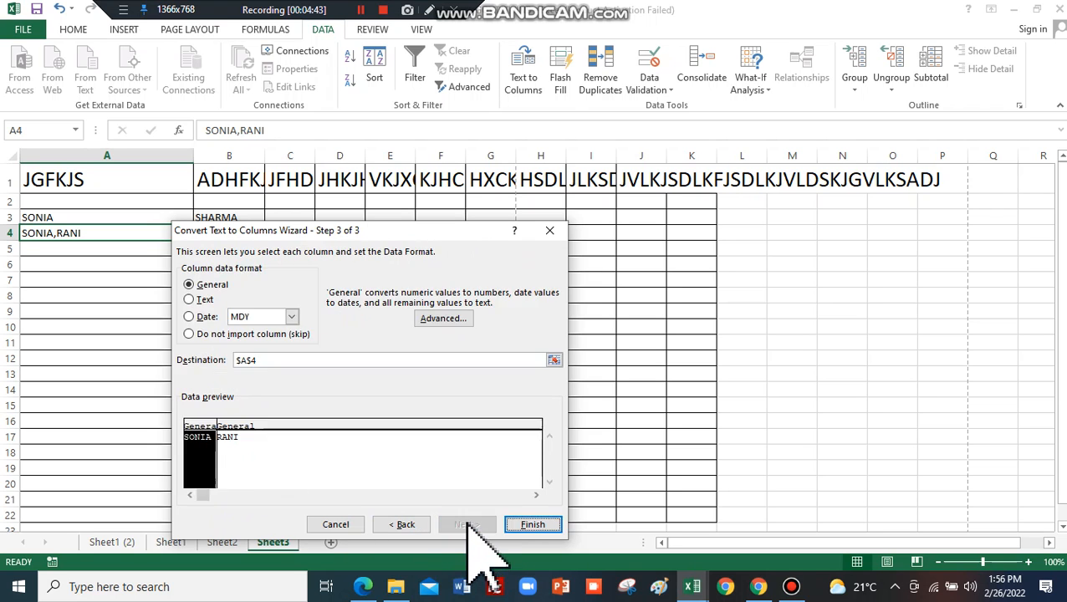
{"action": "left_click", "coordinate": [527, 524]}
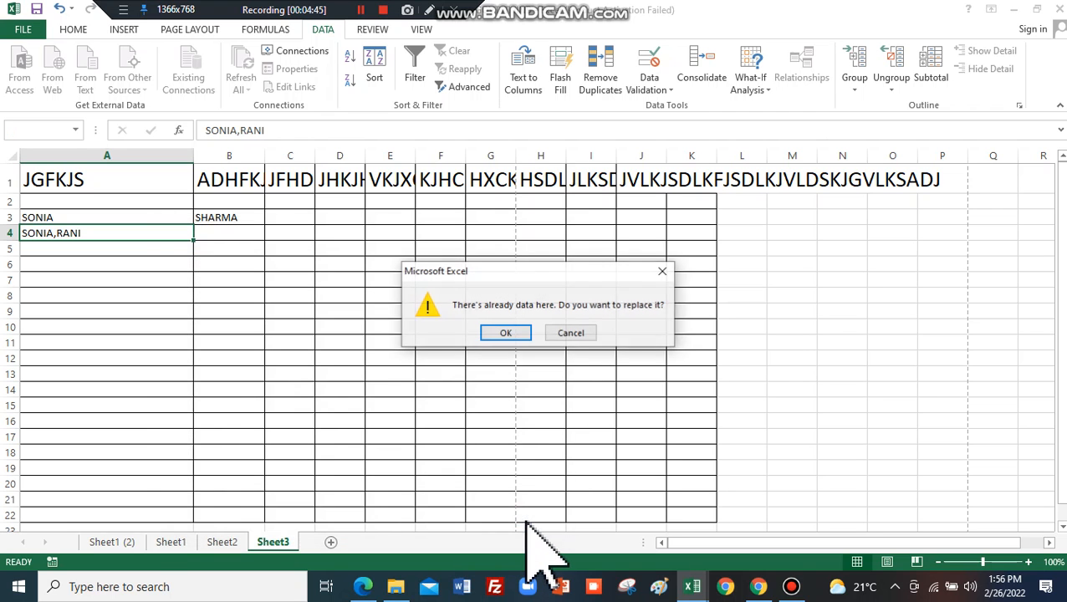
{"action": "left_click", "coordinate": [506, 333]}
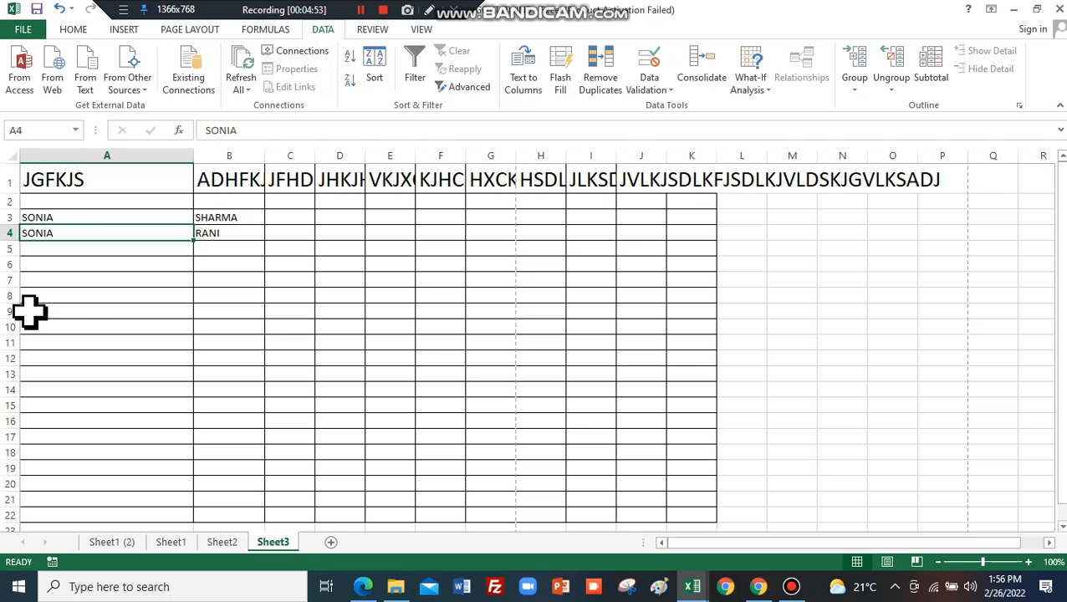
{"action": "left_click", "coordinate": [530, 87]}
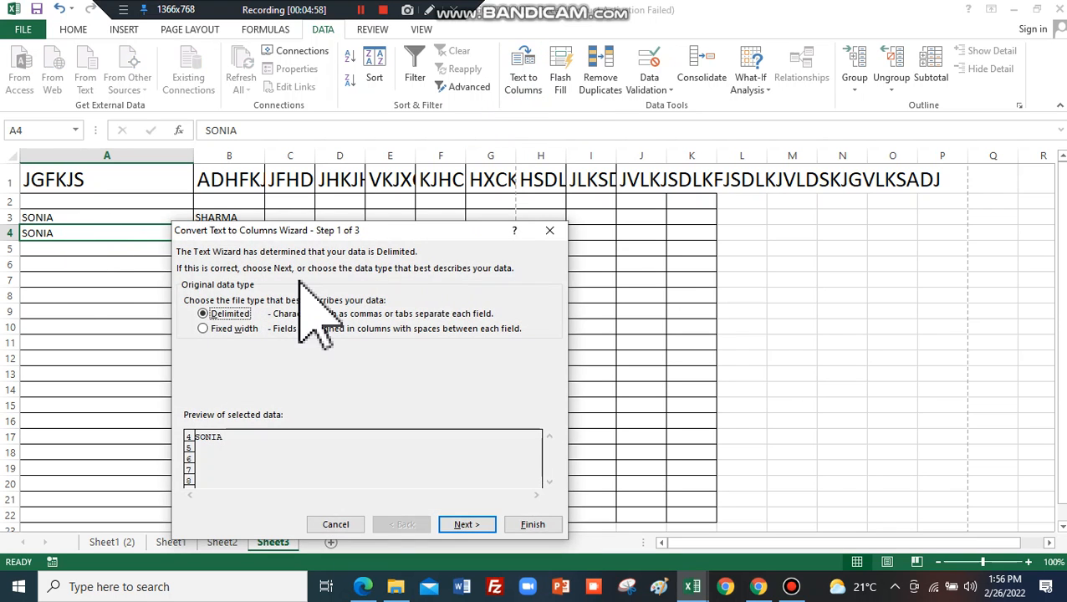
Re-split row 4's name with three fixed-width breaks so the second name lands in column B.
{"action": "left_click", "coordinate": [469, 525]}
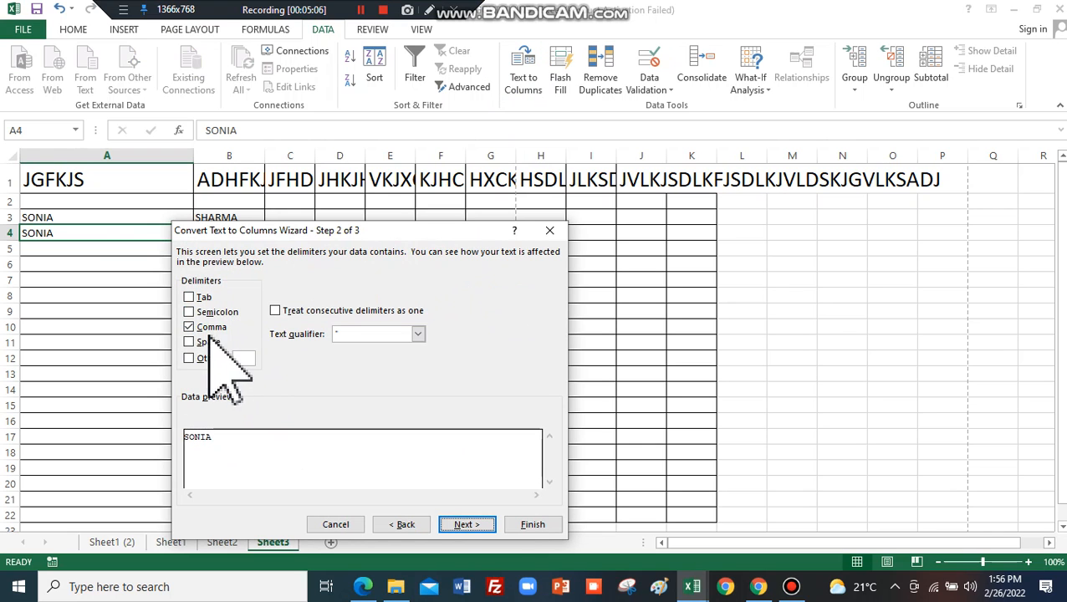
{"action": "left_click", "coordinate": [413, 524]}
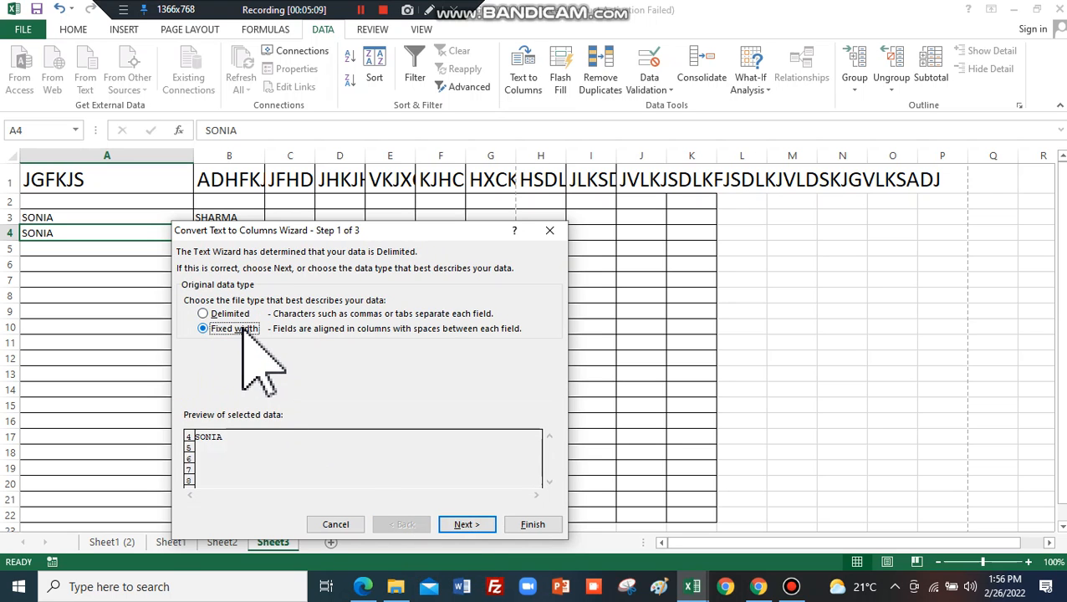
{"action": "left_click", "coordinate": [456, 522]}
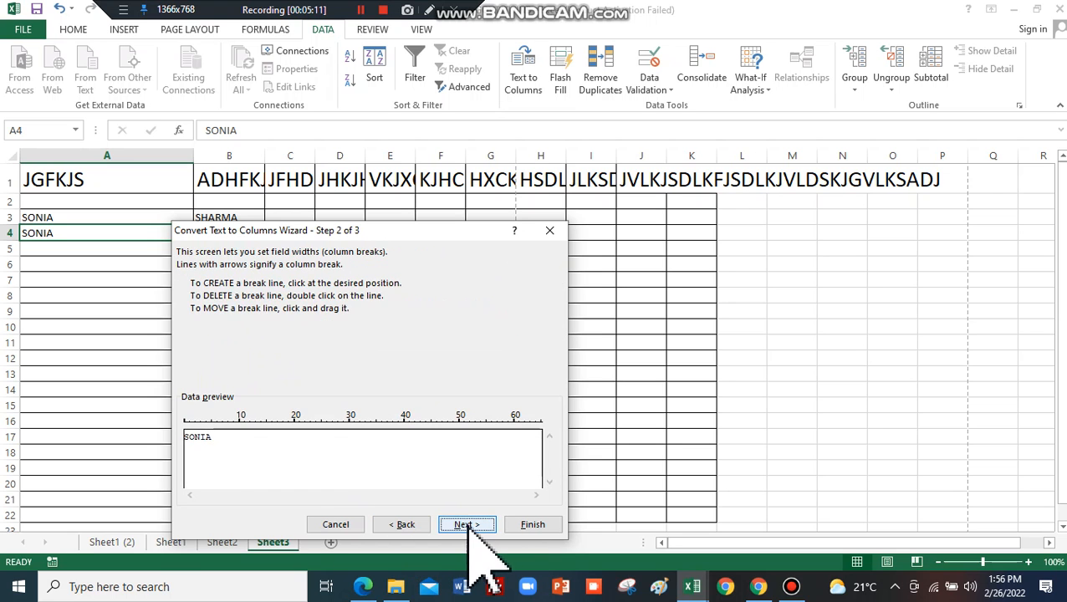
{"action": "left_click", "coordinate": [240, 428]}
{"action": "left_click", "coordinate": [293, 428]}
{"action": "left_click", "coordinate": [321, 428]}
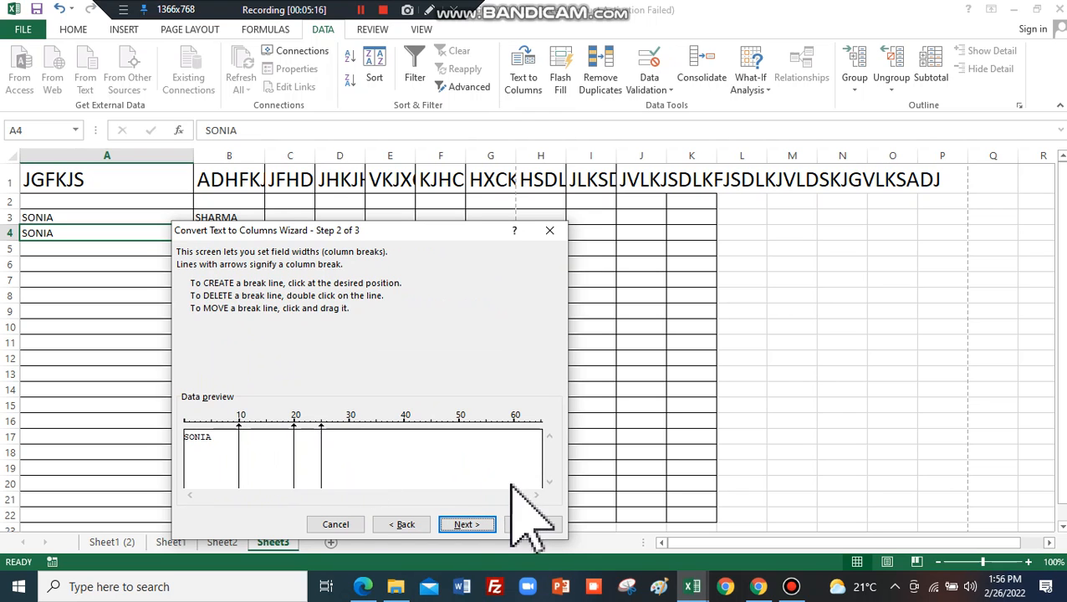
{"action": "left_click", "coordinate": [532, 525]}
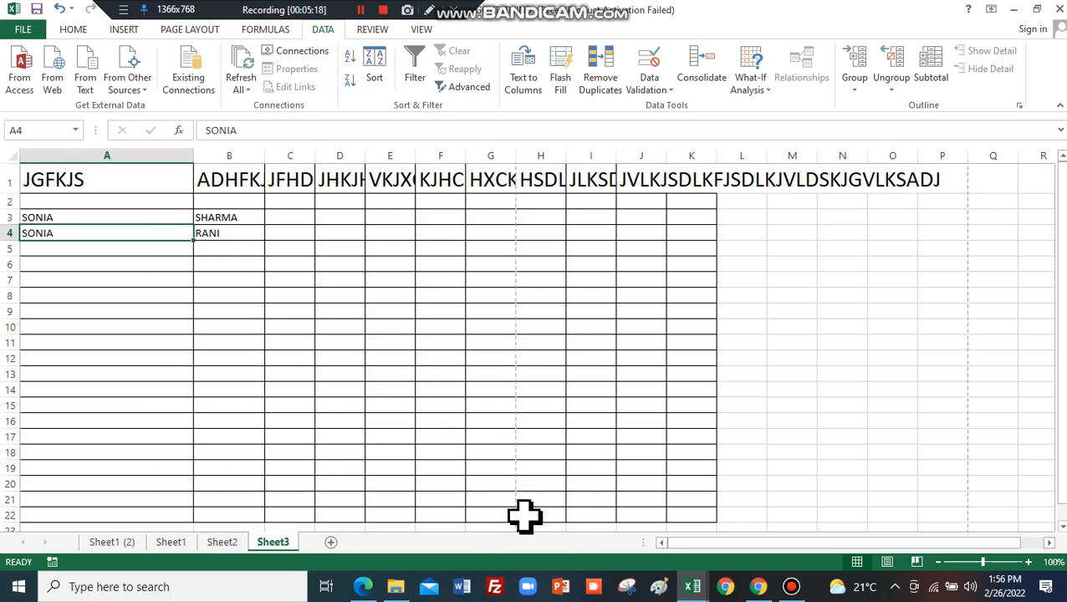
{"action": "left_click", "coordinate": [332, 343]}
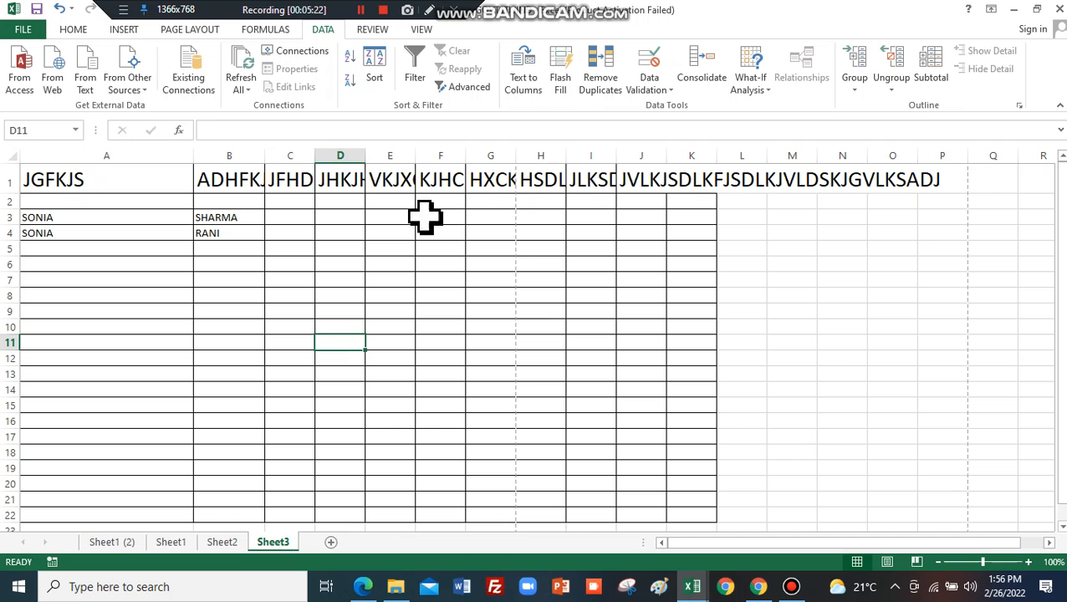
Go to Sheet1 and select the whole HARYANA data table.
{"action": "left_click", "coordinate": [176, 544]}
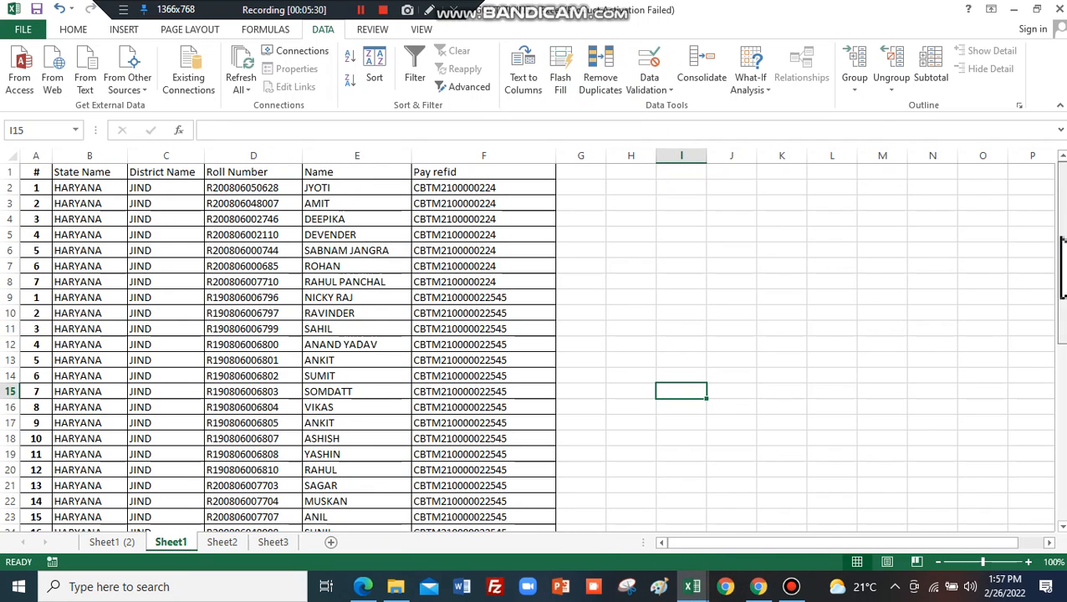
{"action": "left_click", "coordinate": [602, 83]}
{"action": "left_click", "coordinate": [545, 332]}
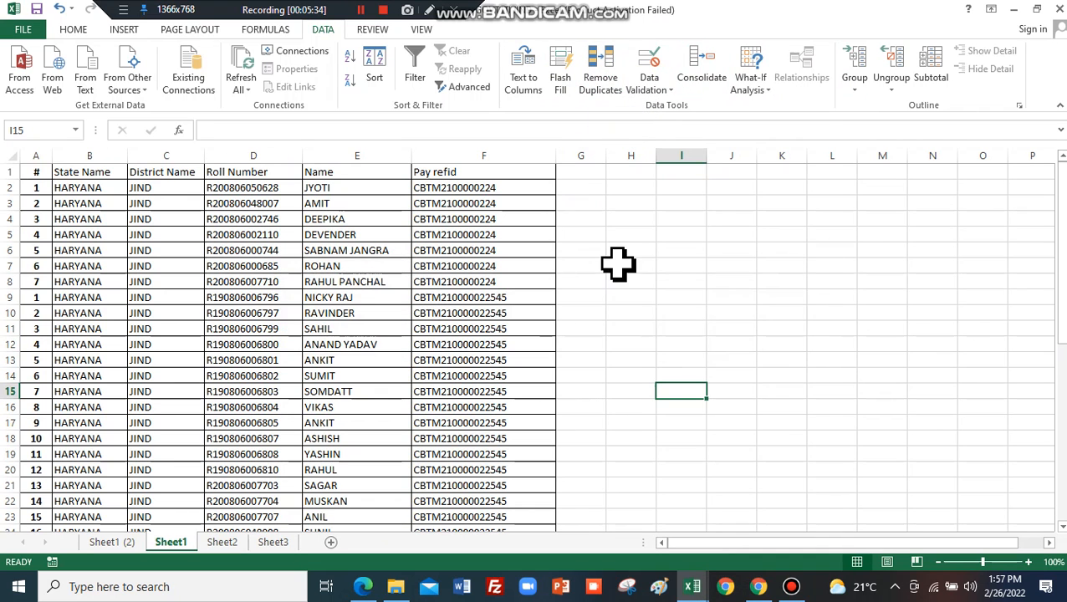
{"action": "left_click", "coordinate": [618, 264]}
{"action": "left_click_drag", "start_coordinate": [35, 173], "coordinate": [552, 385]}
Remove duplicate rows, checking only the Roll Number column.
{"action": "left_click", "coordinate": [601, 67]}
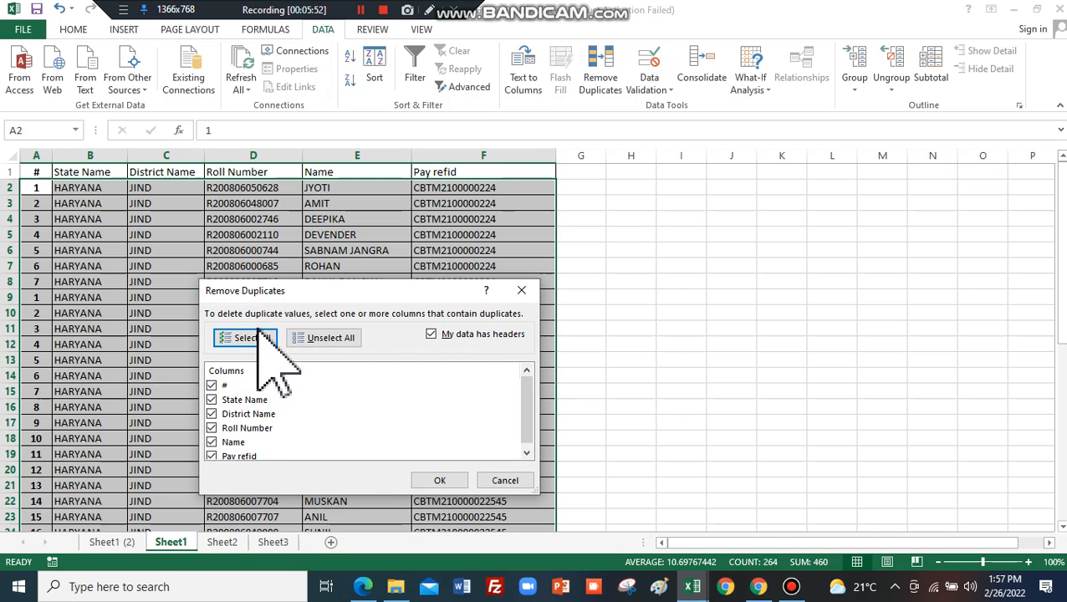
{"action": "left_click", "coordinate": [213, 386]}
{"action": "left_click", "coordinate": [212, 416]}
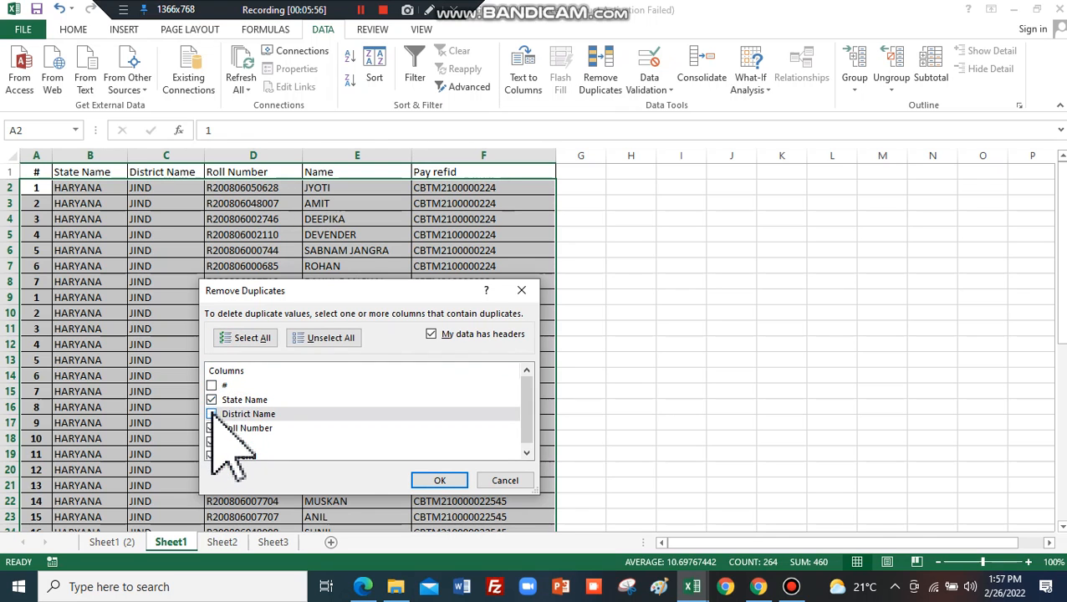
{"action": "left_click", "coordinate": [212, 399]}
{"action": "left_click", "coordinate": [212, 428]}
{"action": "left_click", "coordinate": [212, 443]}
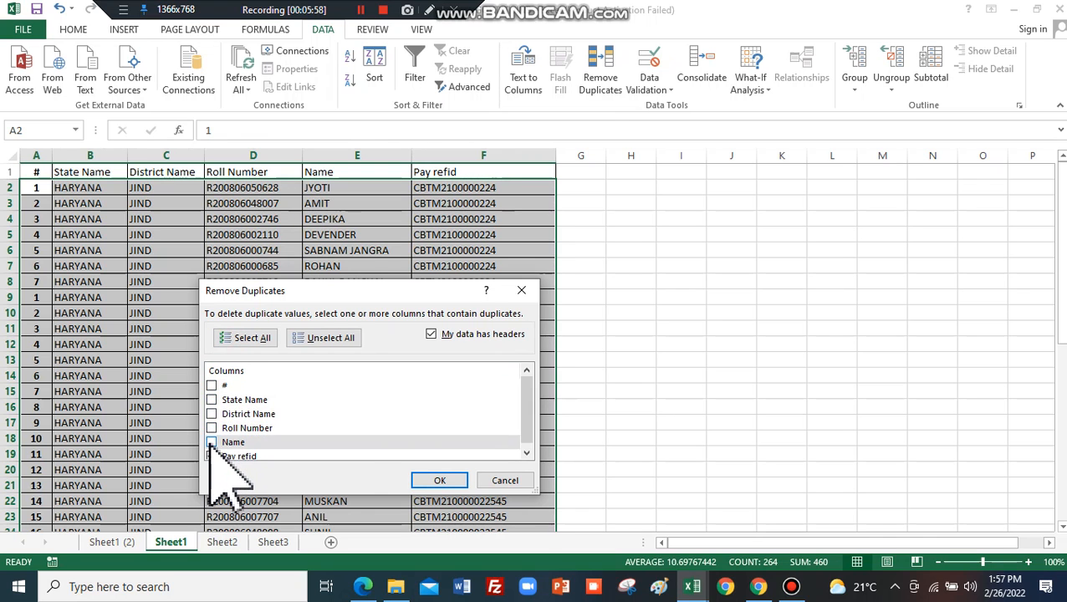
{"action": "left_click", "coordinate": [212, 457]}
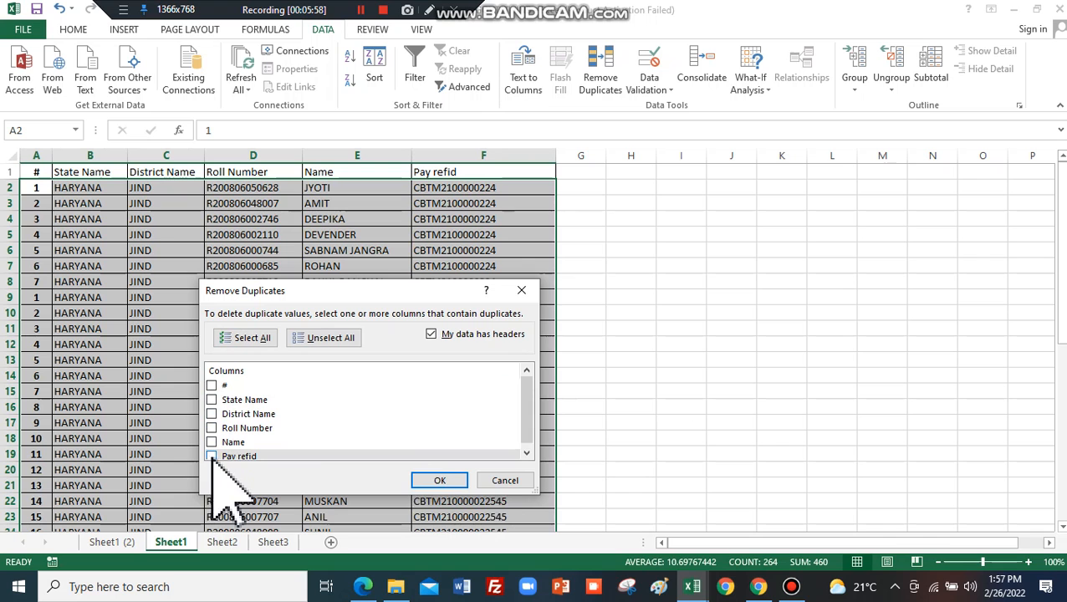
{"action": "left_click", "coordinate": [527, 452]}
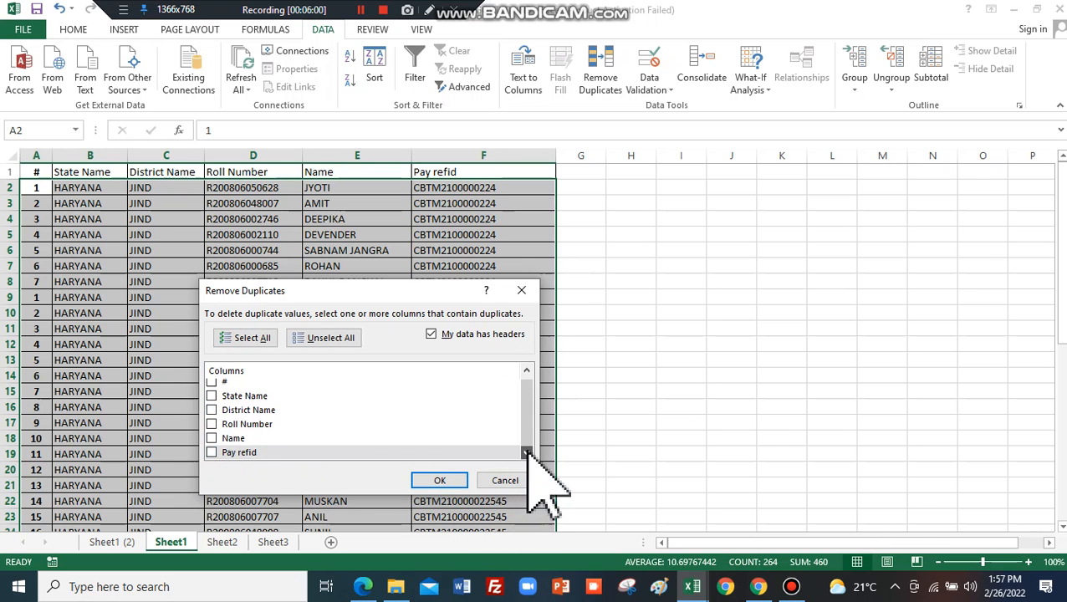
{"action": "left_click", "coordinate": [235, 424]}
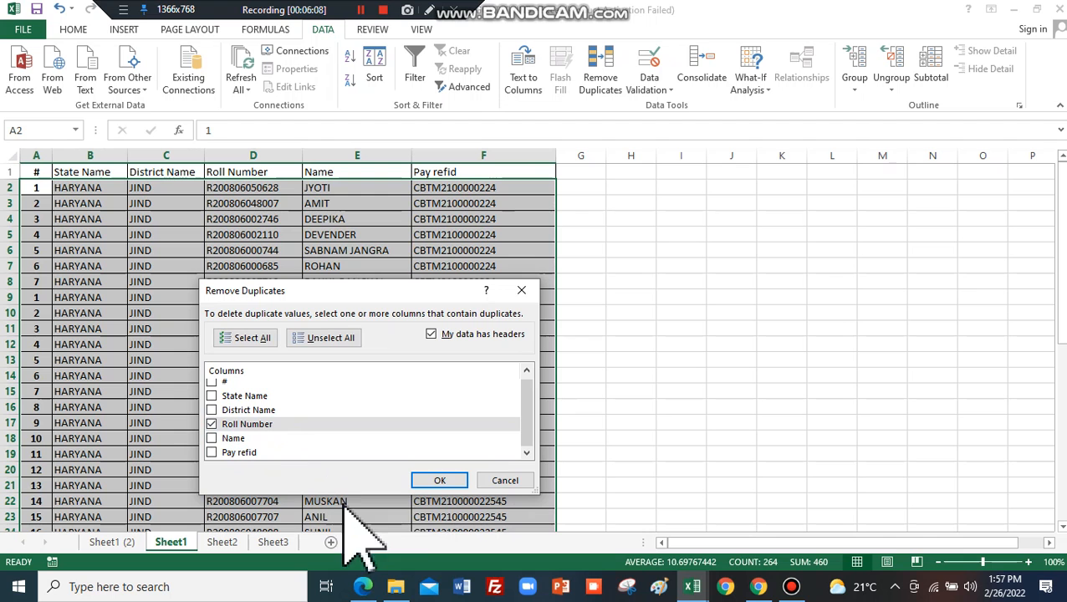
{"action": "left_click", "coordinate": [440, 483]}
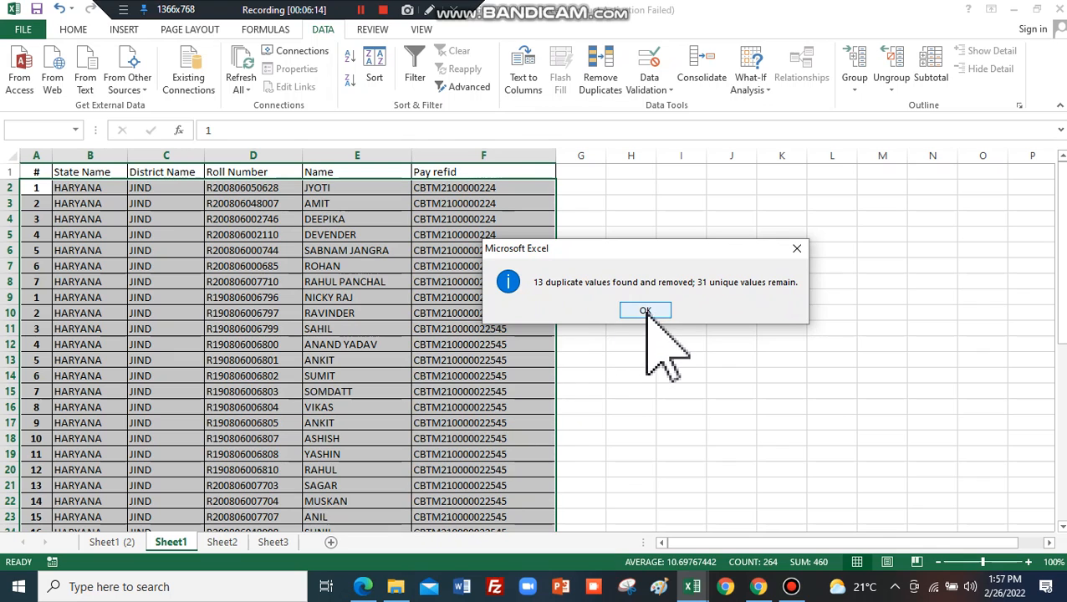
{"action": "left_click", "coordinate": [645, 312]}
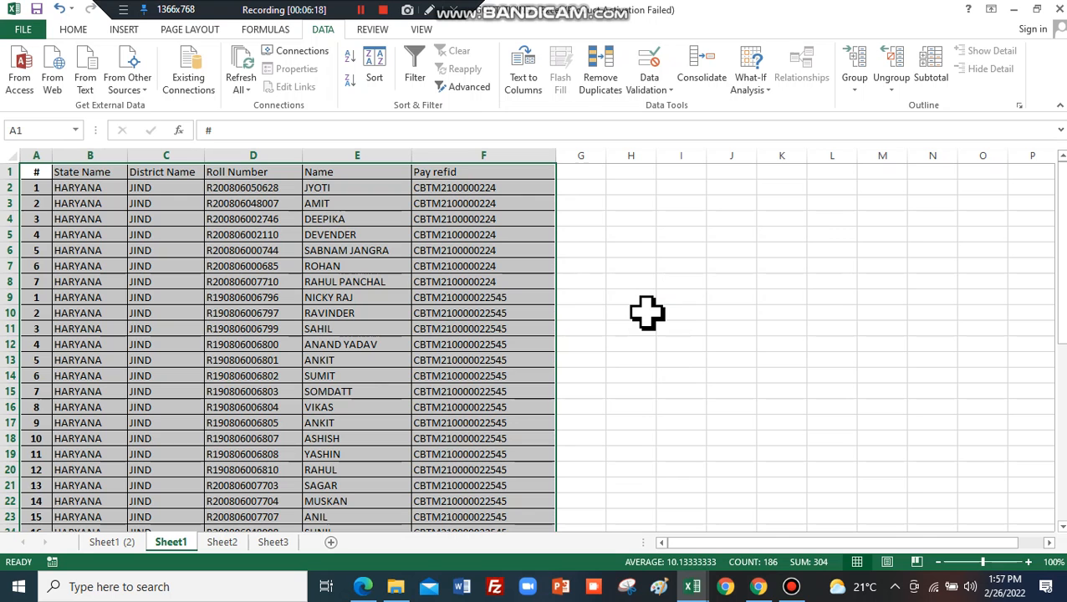
Close the Quick Analysis popup and look through the Insert, Page Layout and Home tabs.
{"action": "key", "text": "ctrl+q"}
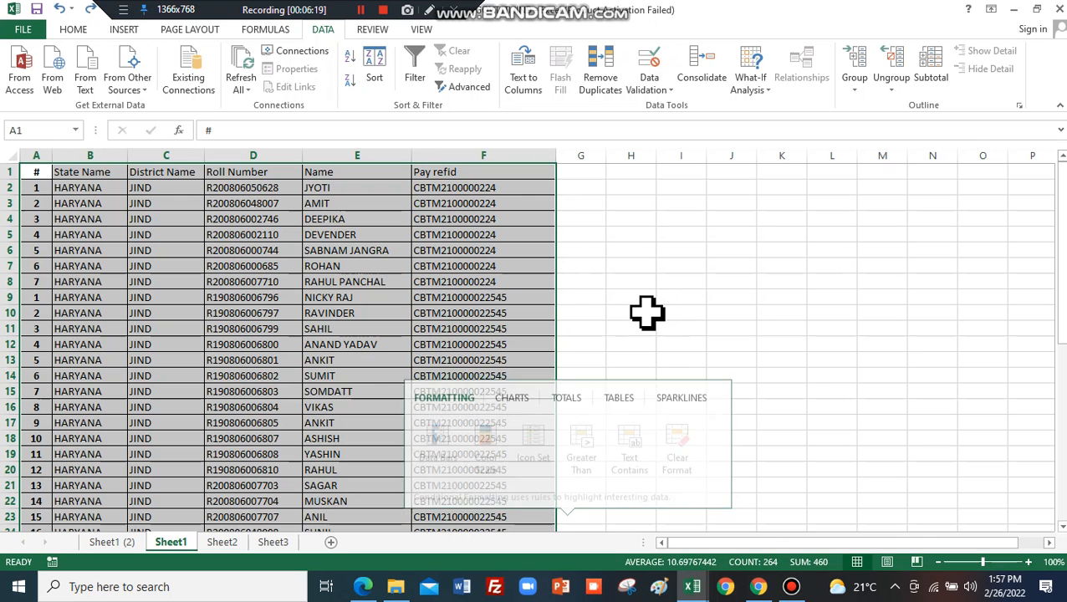
{"action": "left_click", "coordinate": [710, 327]}
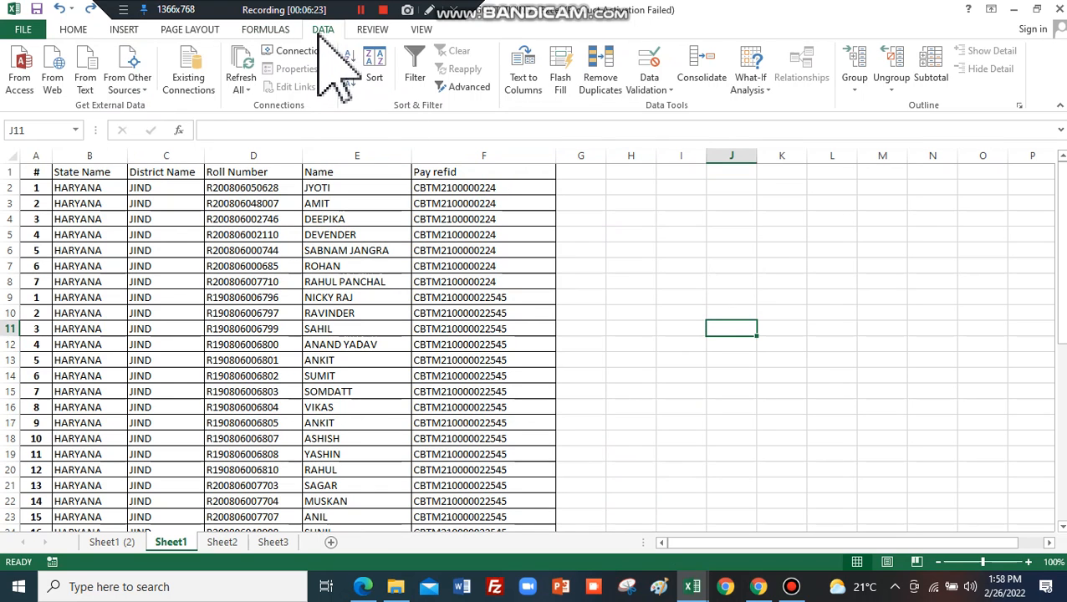
{"action": "left_click", "coordinate": [125, 30]}
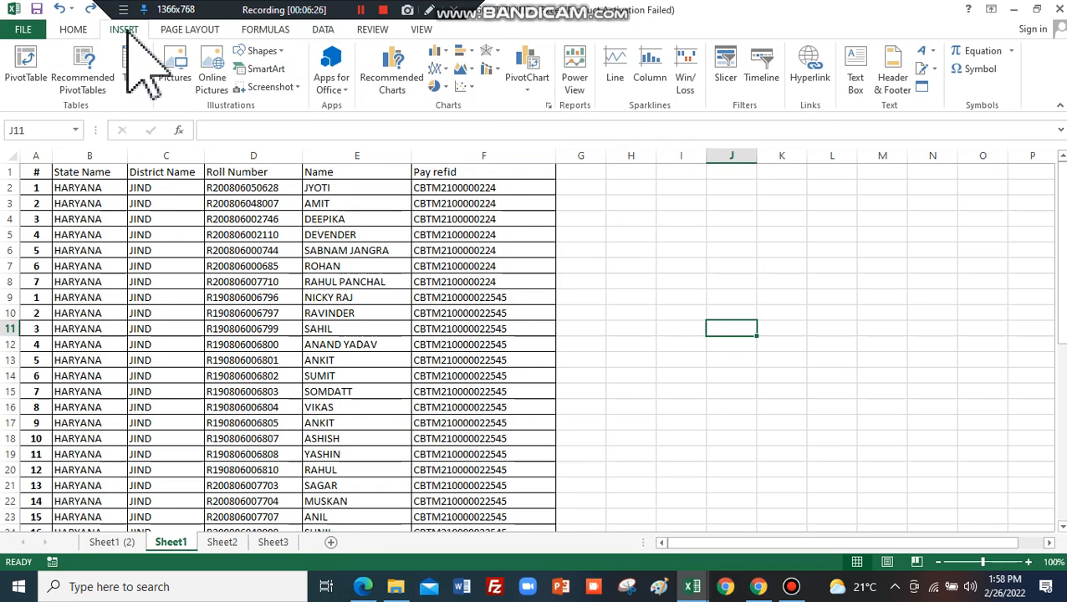
{"action": "left_click", "coordinate": [205, 32]}
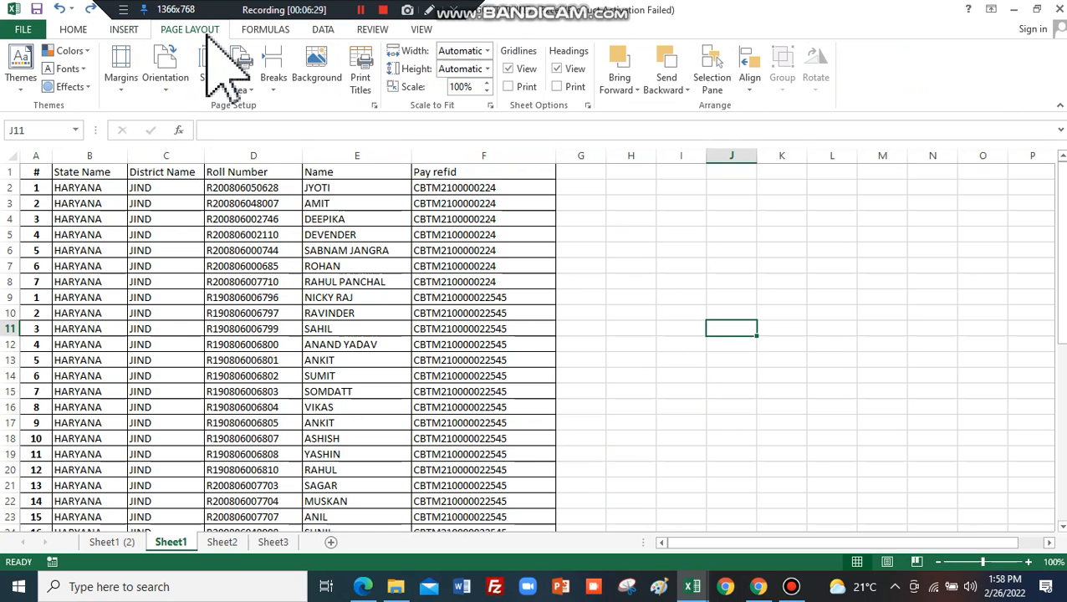
{"action": "left_click", "coordinate": [74, 31]}
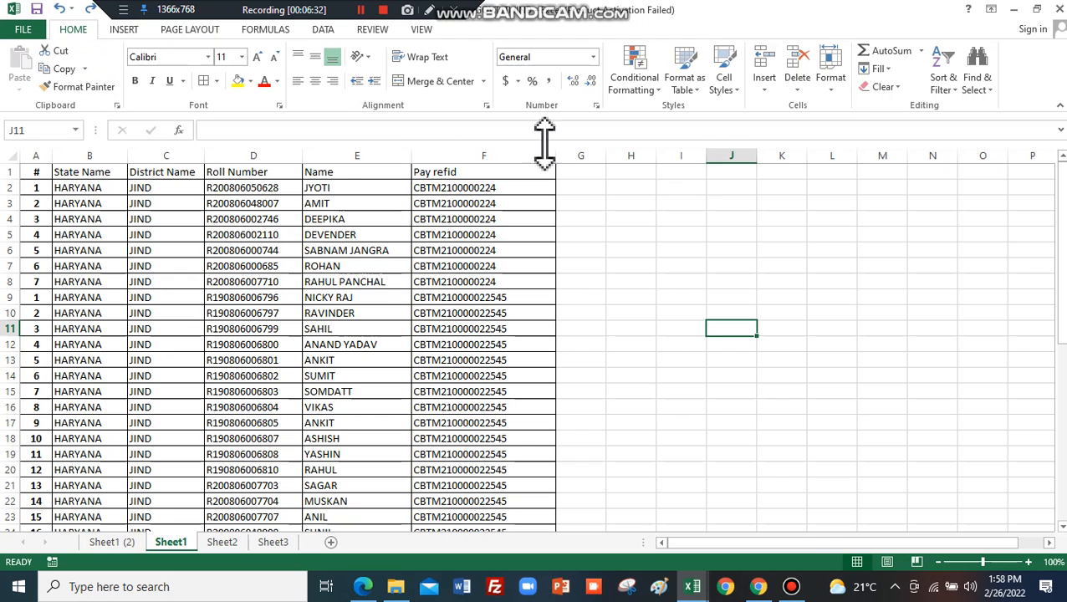
Glance at the Conditional Formatting options, then start typing MAR in cell G2.
{"action": "left_click", "coordinate": [661, 86]}
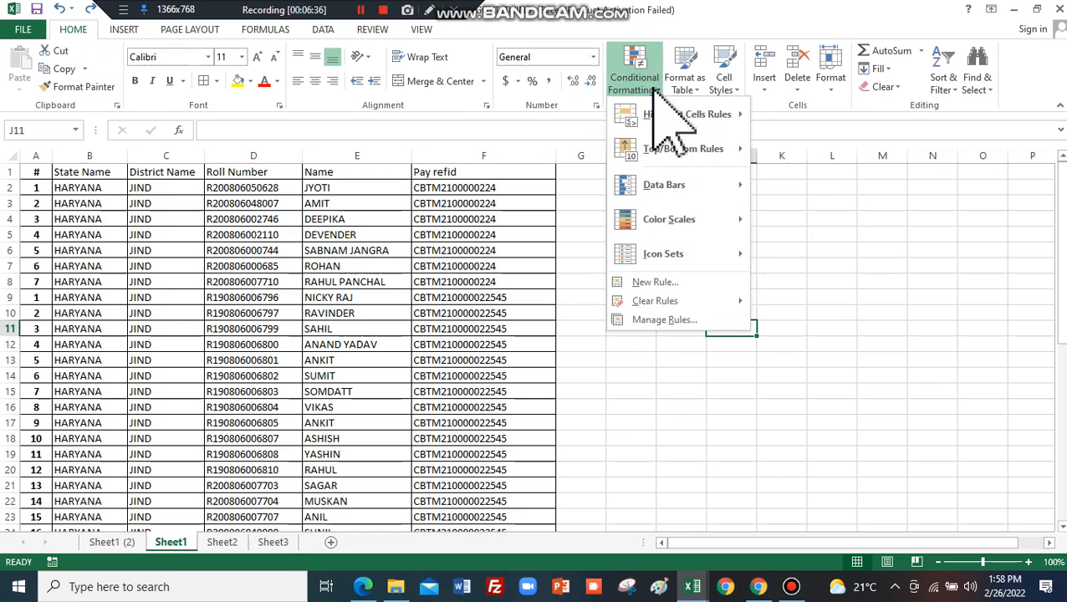
{"action": "mouse_move", "coordinate": [675, 122]}
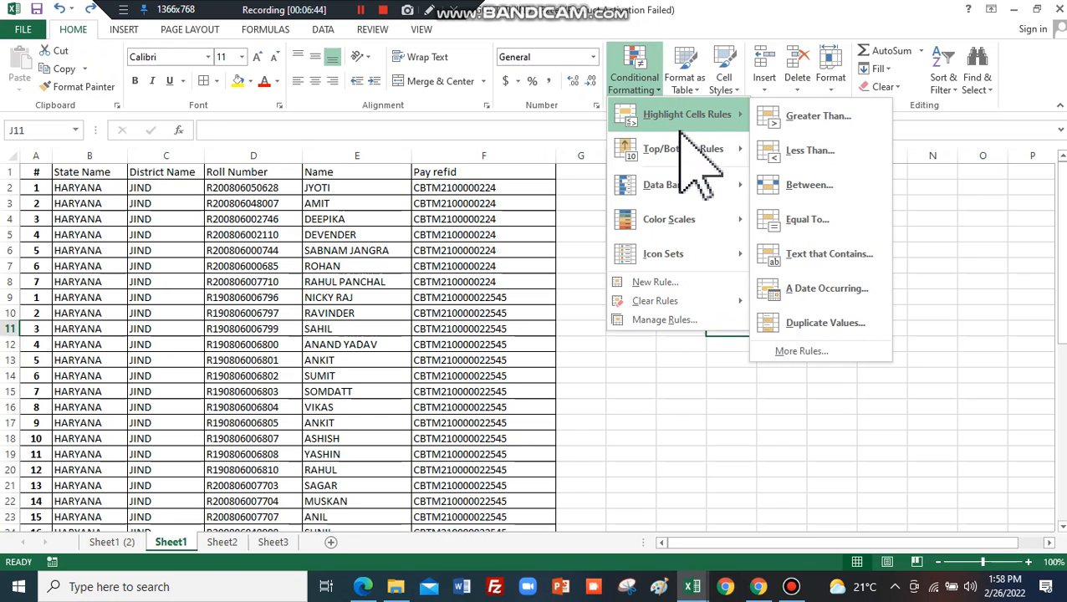
{"action": "key", "text": "Escape"}
{"action": "key", "text": "Escape"}
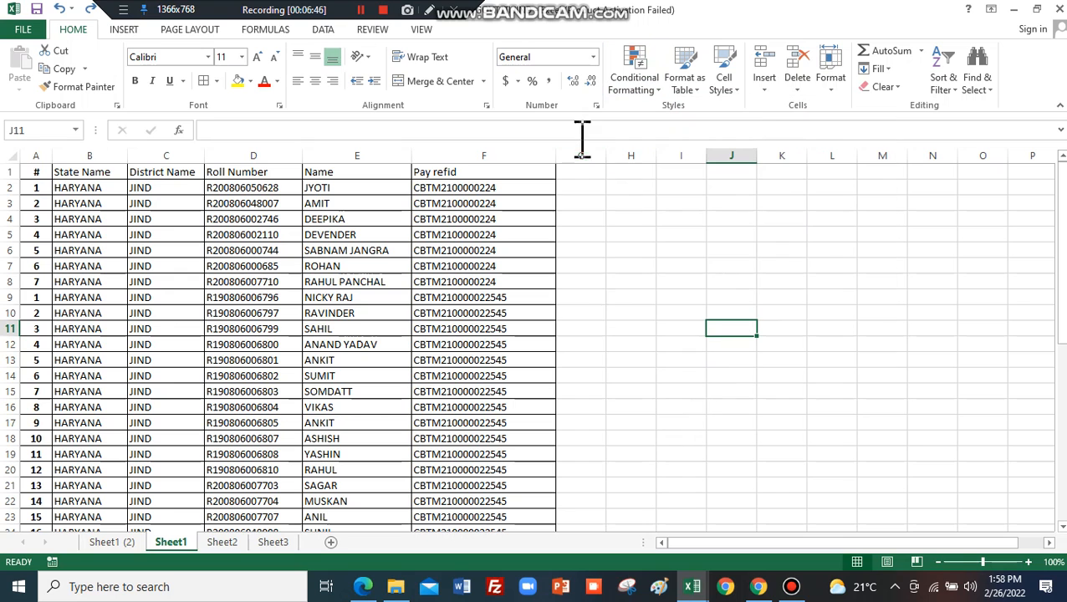
{"action": "left_click", "coordinate": [585, 189]}
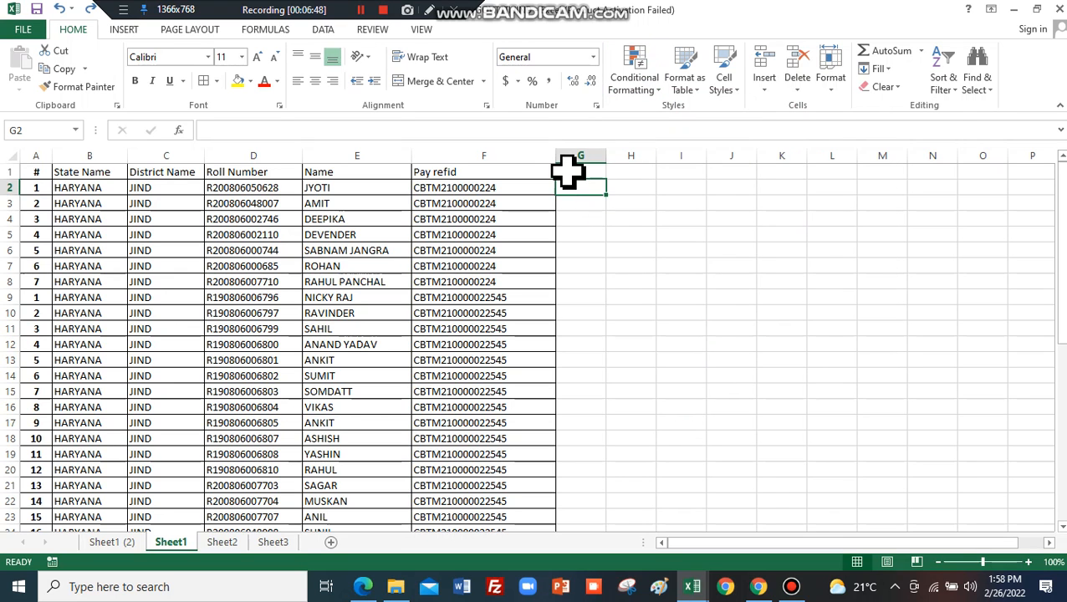
{"action": "type", "text": "MAR"}
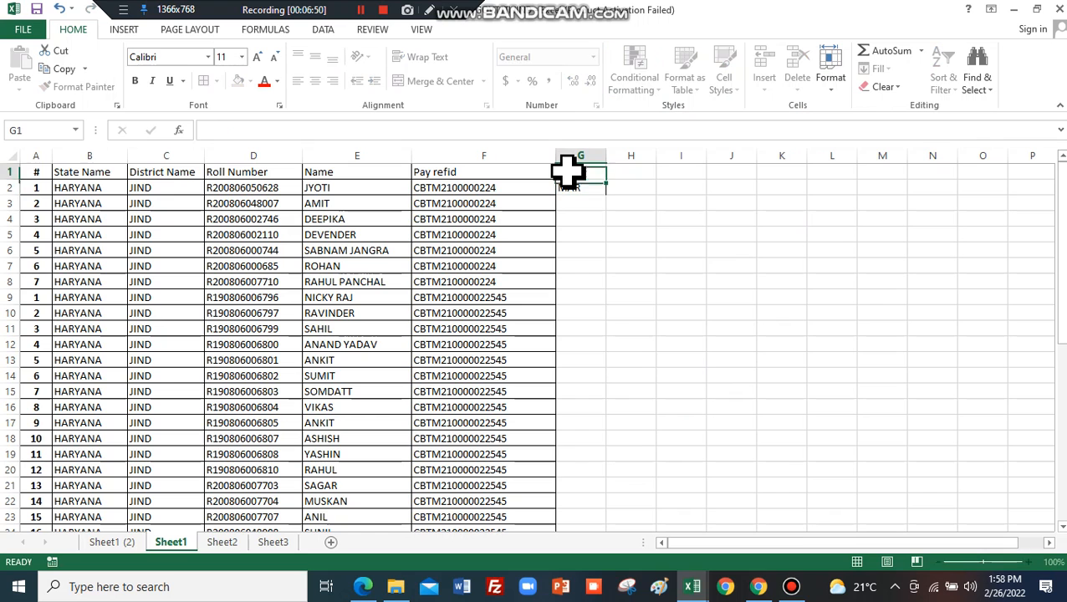
Commit the MARKS heading and enter marks 66, 77, 88, 98, 45, 78, 88, 9, 88 below it.
{"action": "key", "text": "ctrl+Return"}
{"action": "type", "text": "MARKS"}
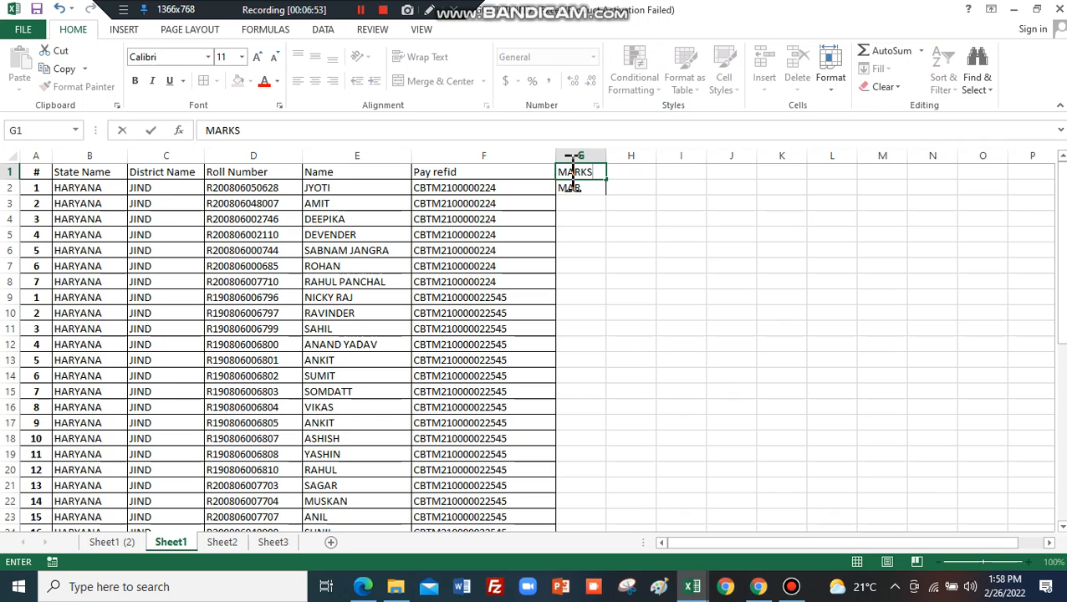
{"action": "key", "text": "Return"}
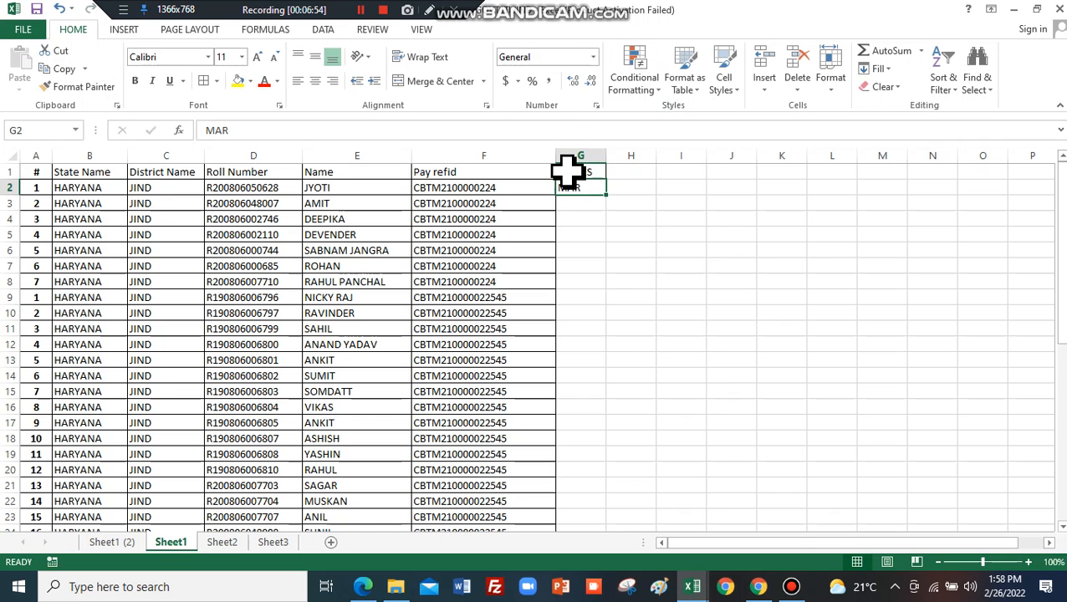
{"action": "type", "text": "66"}
{"action": "key", "text": "Return"}
{"action": "type", "text": "77"}
{"action": "key", "text": "Return"}
{"action": "type", "text": "88"}
{"action": "key", "text": "Return"}
{"action": "type", "text": "98"}
{"action": "key", "text": "Return"}
{"action": "type", "text": "45"}
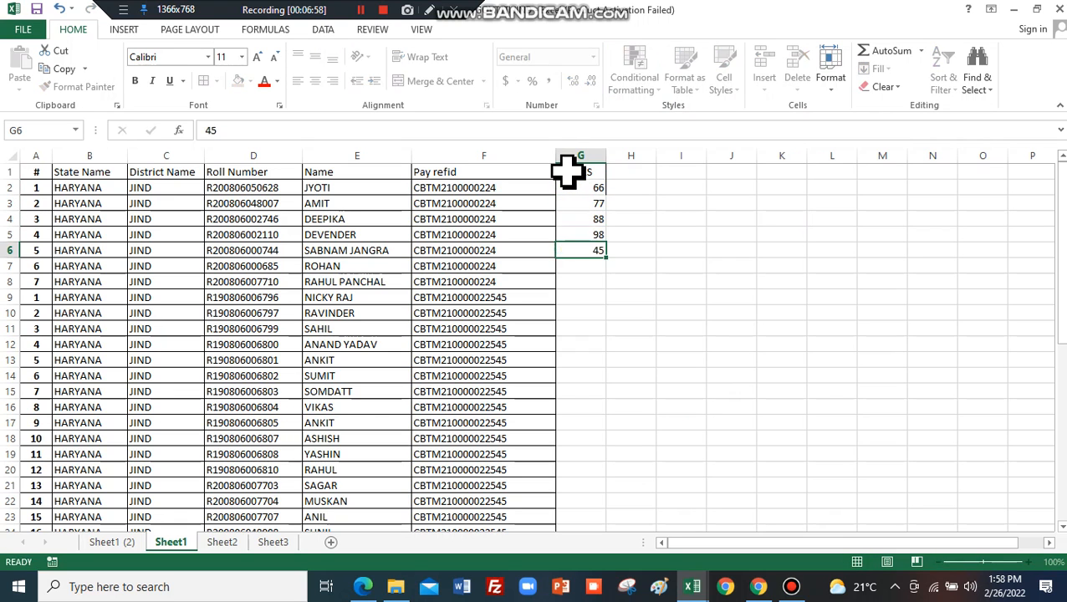
{"action": "key", "text": "Return"}
{"action": "type", "text": "78"}
{"action": "key", "text": "Return"}
{"action": "type", "text": "88"}
{"action": "key", "text": "Return"}
{"action": "type", "text": "9"}
{"action": "key", "text": "Return"}
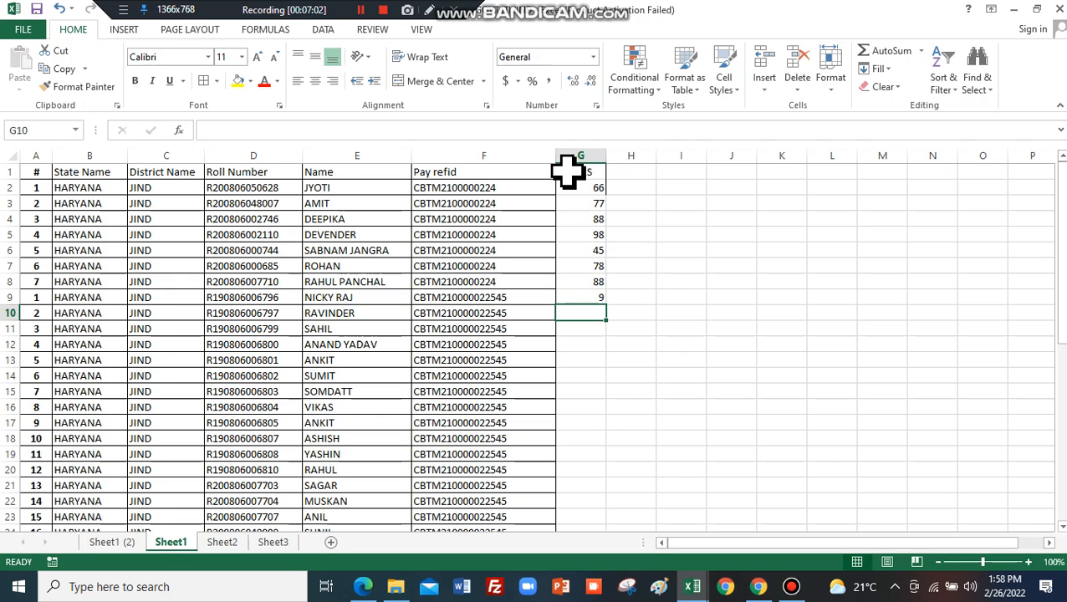
{"action": "type", "text": "88"}
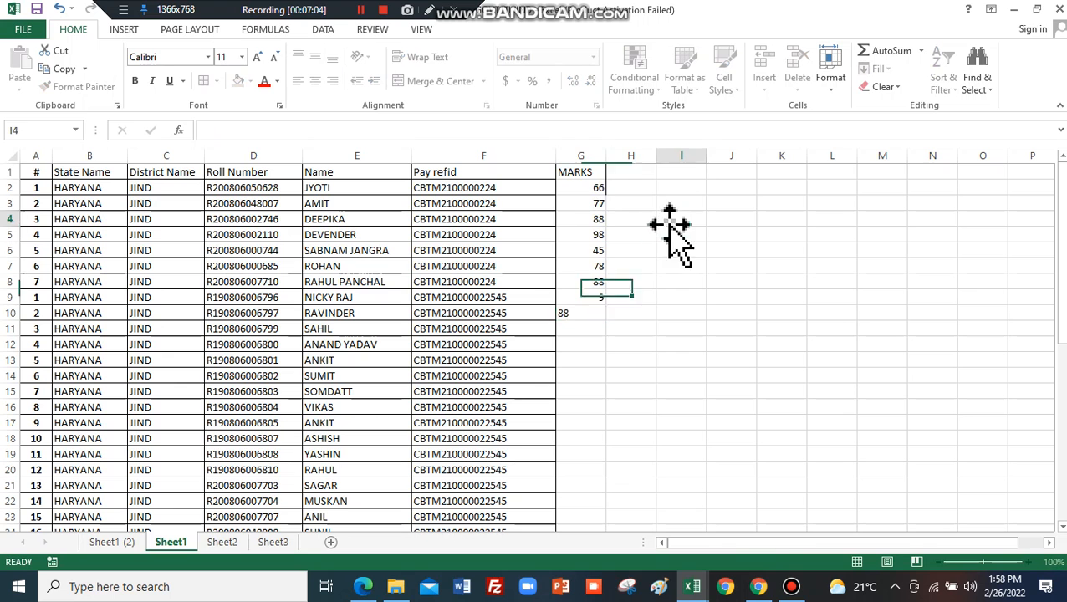
{"action": "left_click", "coordinate": [669, 223]}
Copy the nine marks in G2:G10 and paste them twice further down the column.
{"action": "left_click_drag", "start_coordinate": [590, 187], "coordinate": [609, 505]}
{"action": "key", "text": "ctrl+z"}
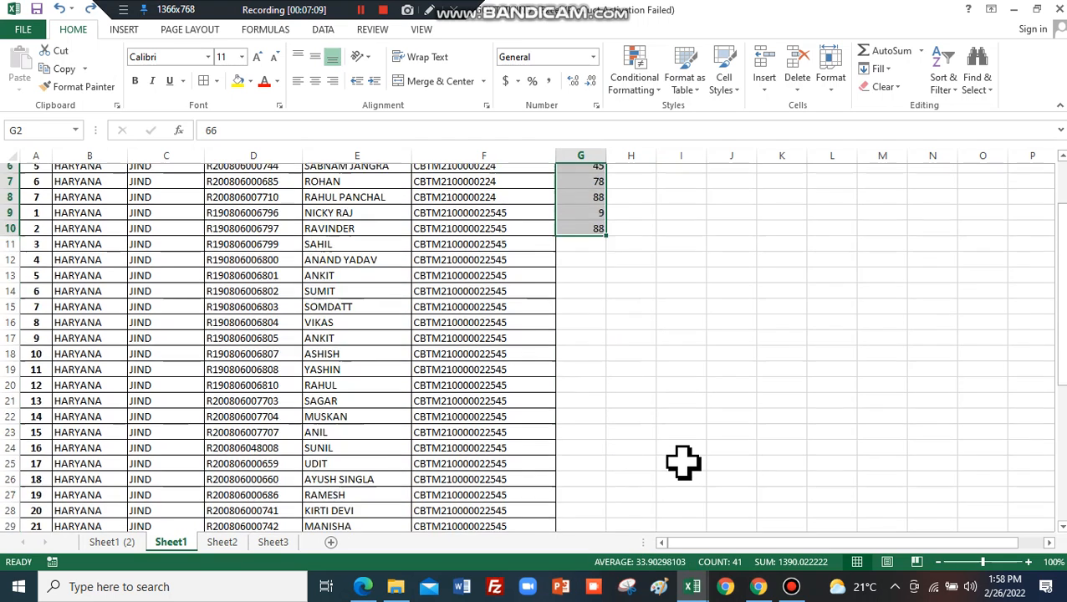
{"action": "key", "text": "ctrl+c"}
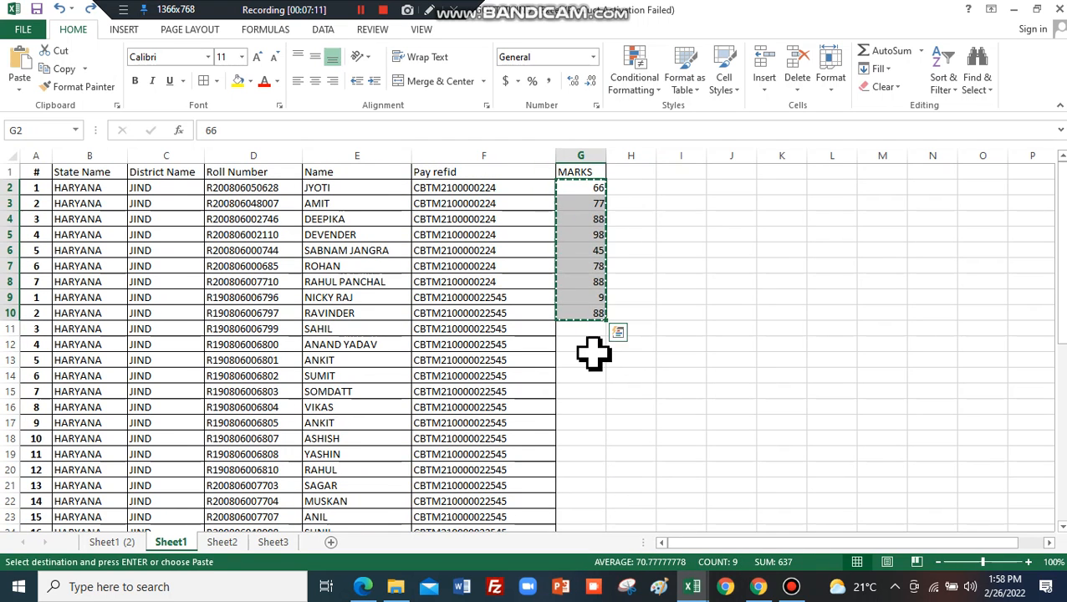
{"action": "left_click", "coordinate": [593, 331]}
{"action": "key", "text": "ctrl+v"}
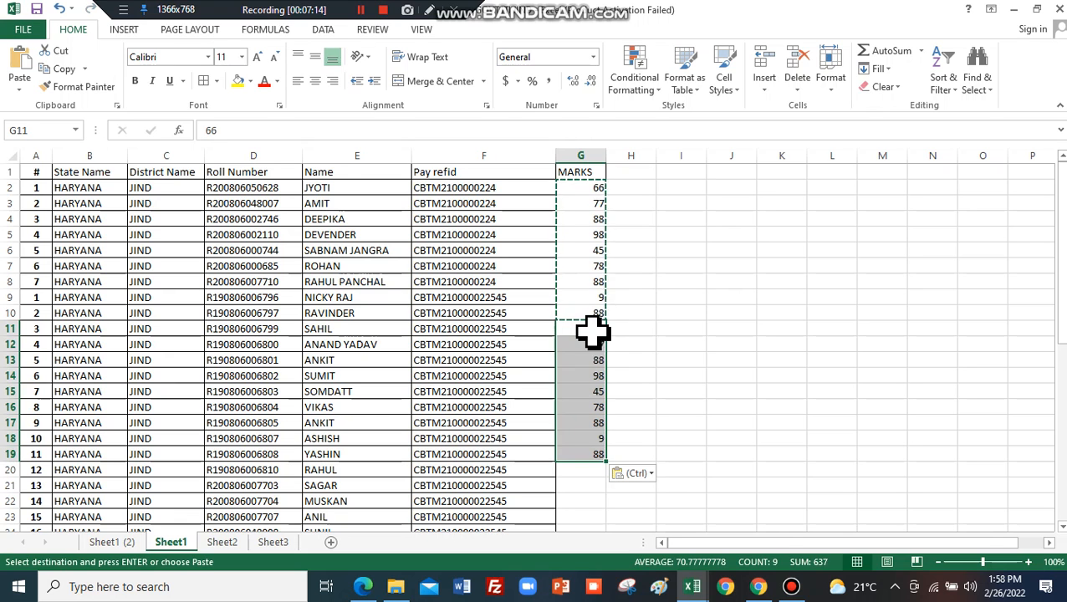
{"action": "left_click", "coordinate": [585, 473]}
{"action": "key", "text": "ctrl+v"}
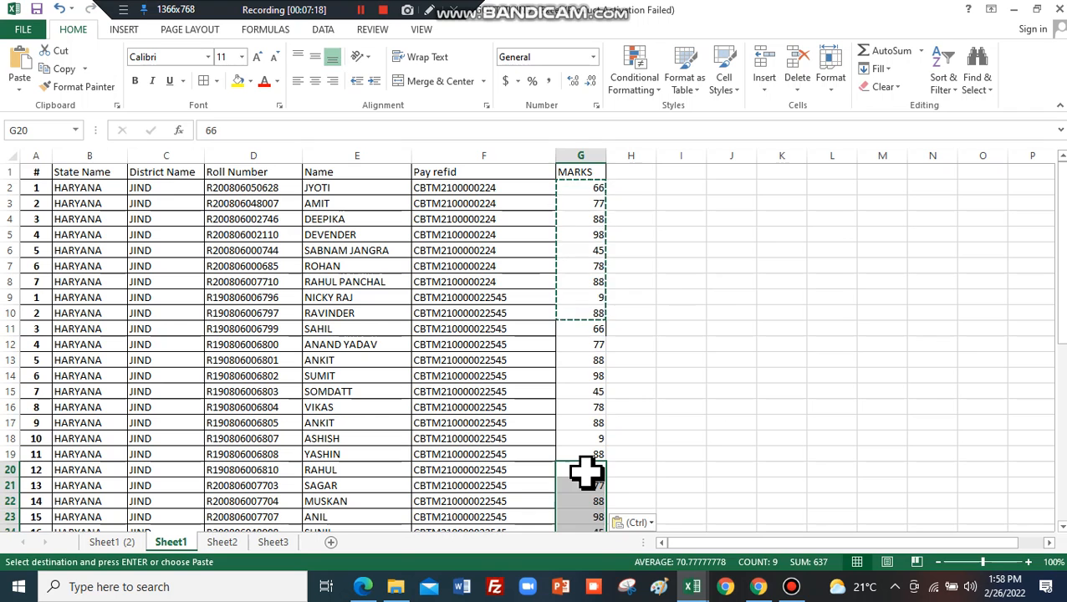
{"action": "double_click", "coordinate": [680, 295]}
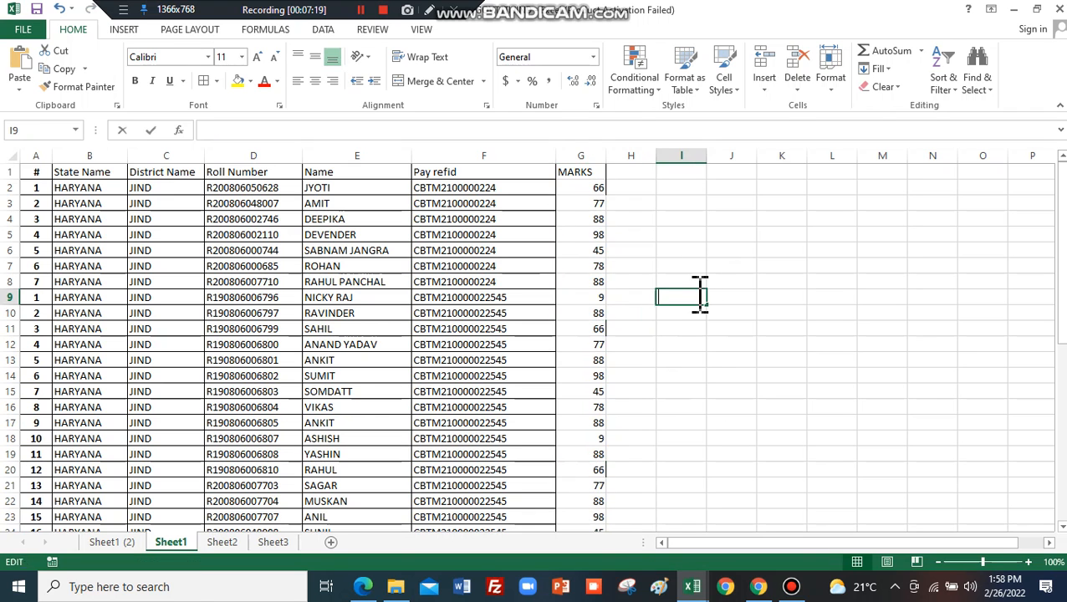
Give H4 a Greater Than 50 rule with Green Fill and Dark Green Text, then select column G.
{"action": "left_click", "coordinate": [576, 156]}
{"action": "left_click", "coordinate": [644, 218]}
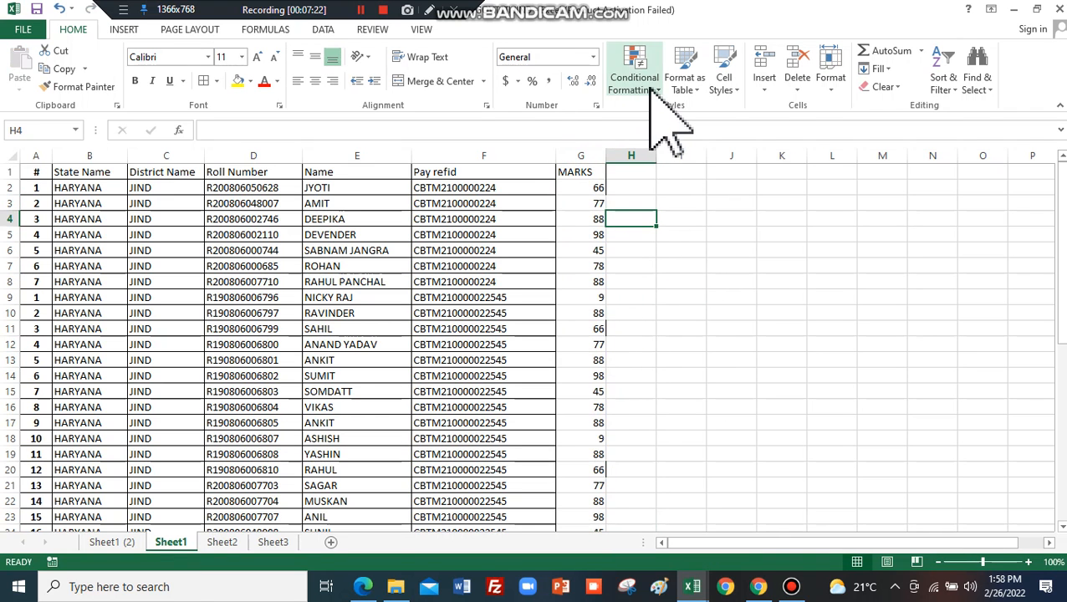
{"action": "left_click", "coordinate": [650, 88]}
{"action": "mouse_move", "coordinate": [696, 117]}
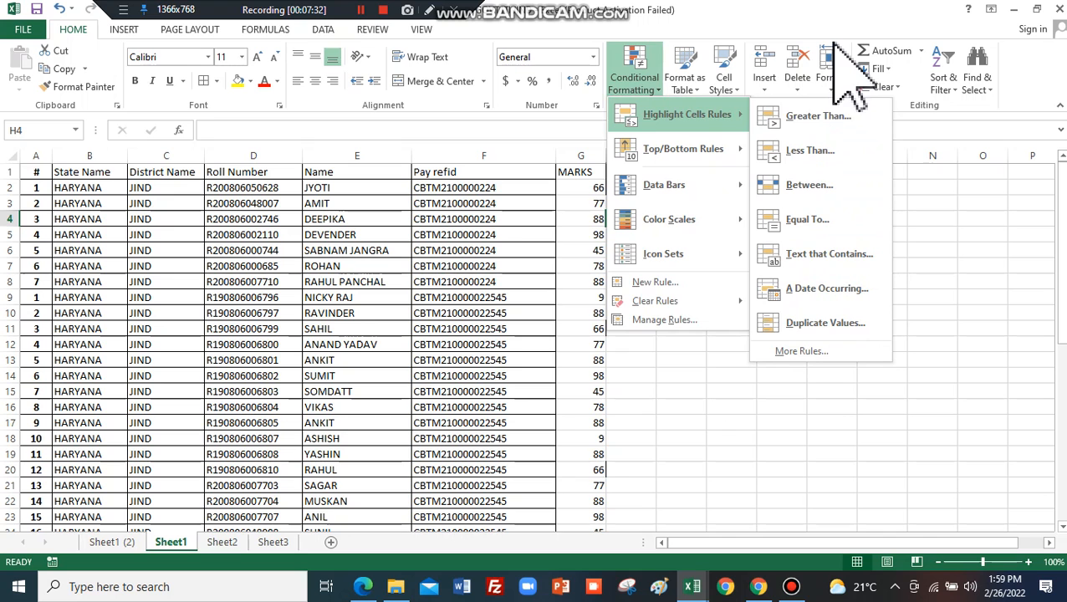
{"action": "left_click", "coordinate": [842, 119]}
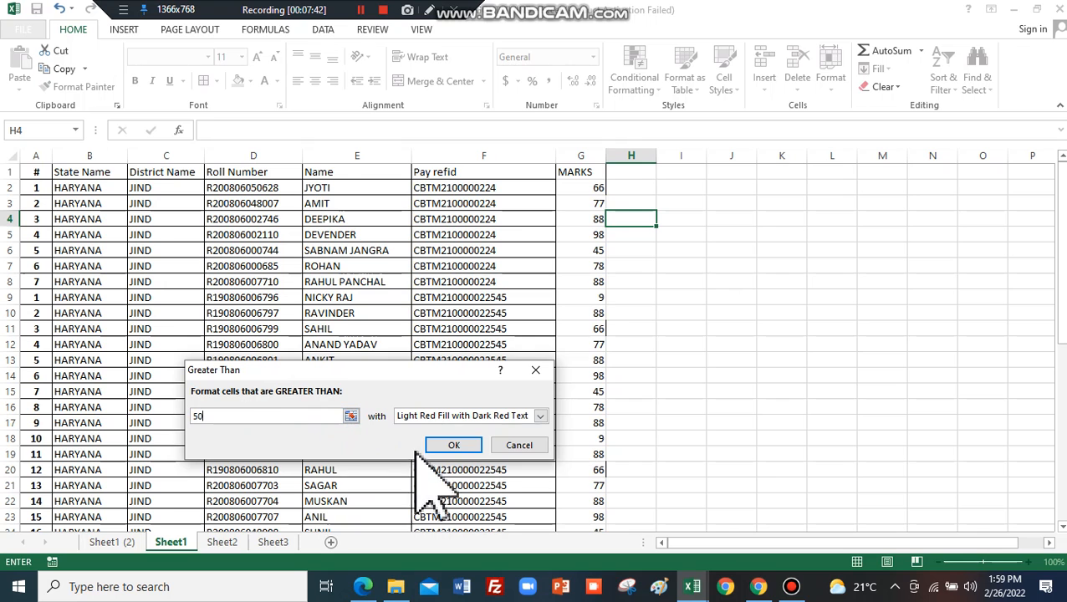
{"action": "left_click", "coordinate": [541, 417]}
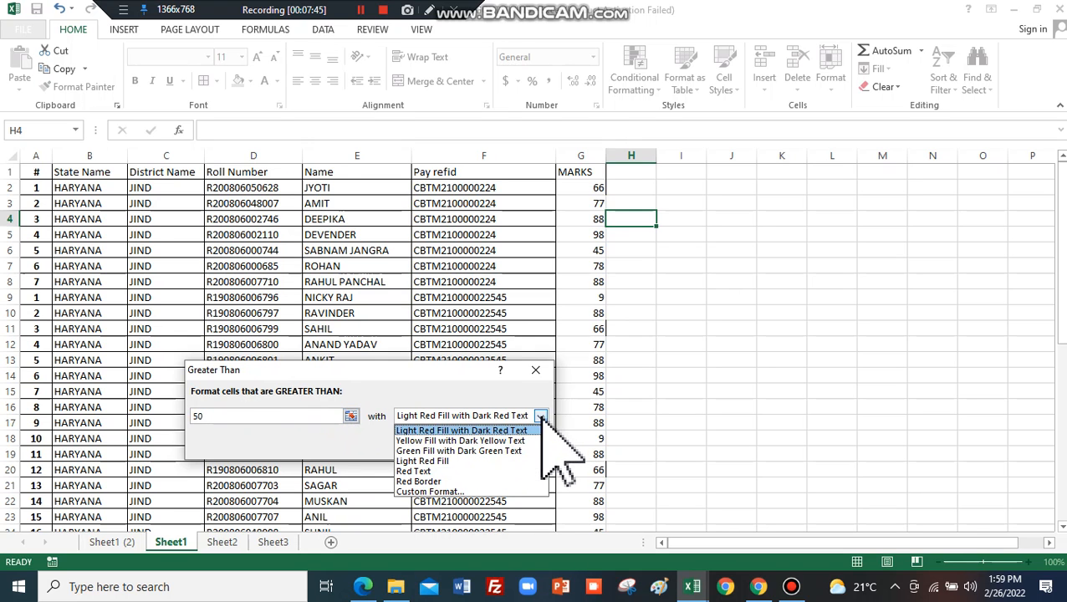
{"action": "left_click", "coordinate": [479, 441]}
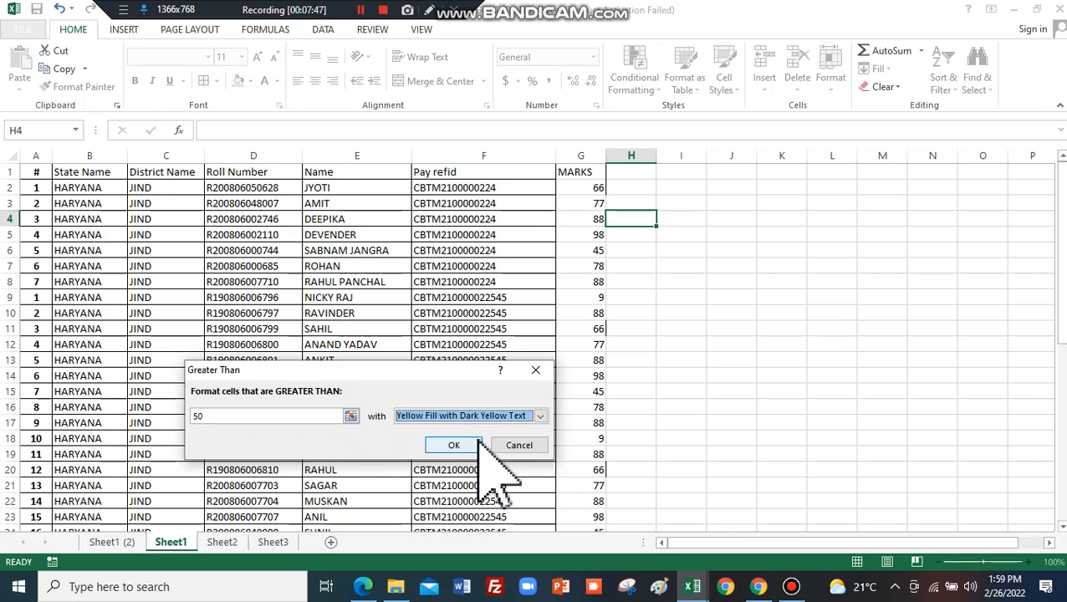
{"action": "left_click", "coordinate": [542, 416]}
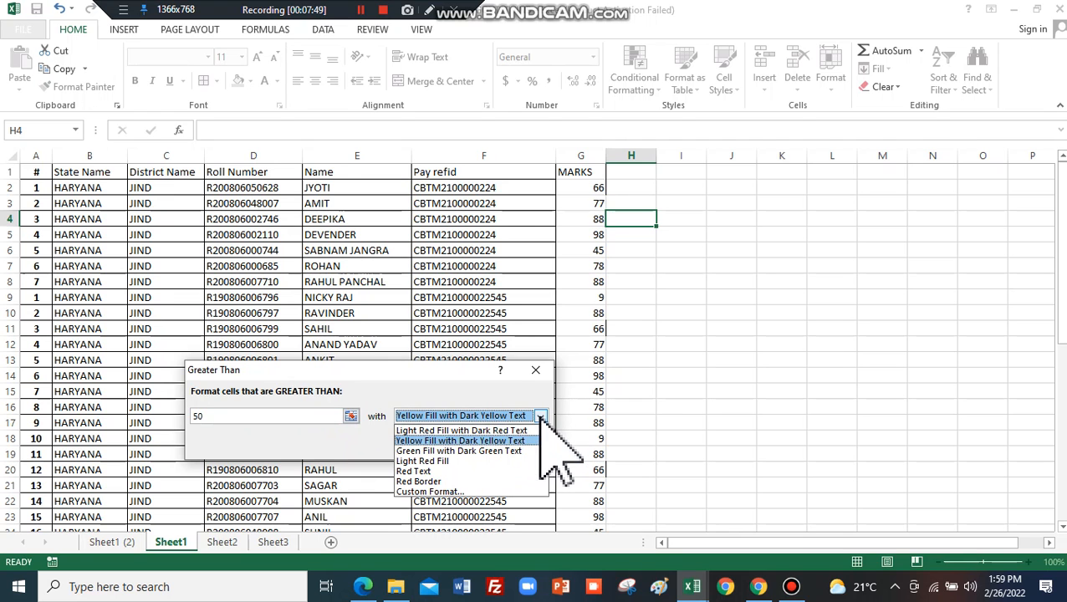
{"action": "left_click", "coordinate": [455, 451]}
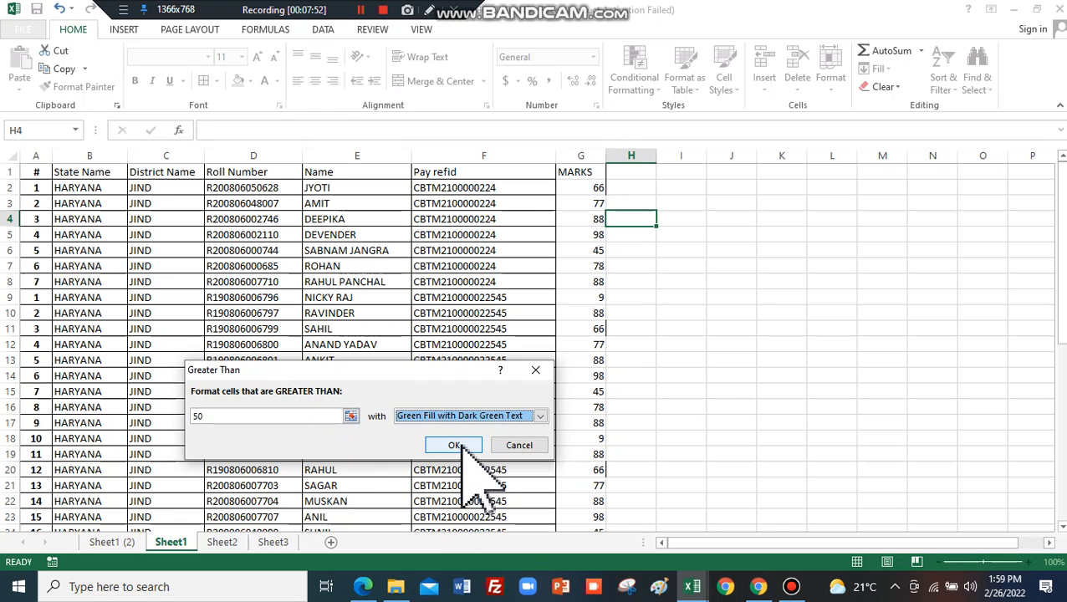
{"action": "left_click", "coordinate": [459, 443]}
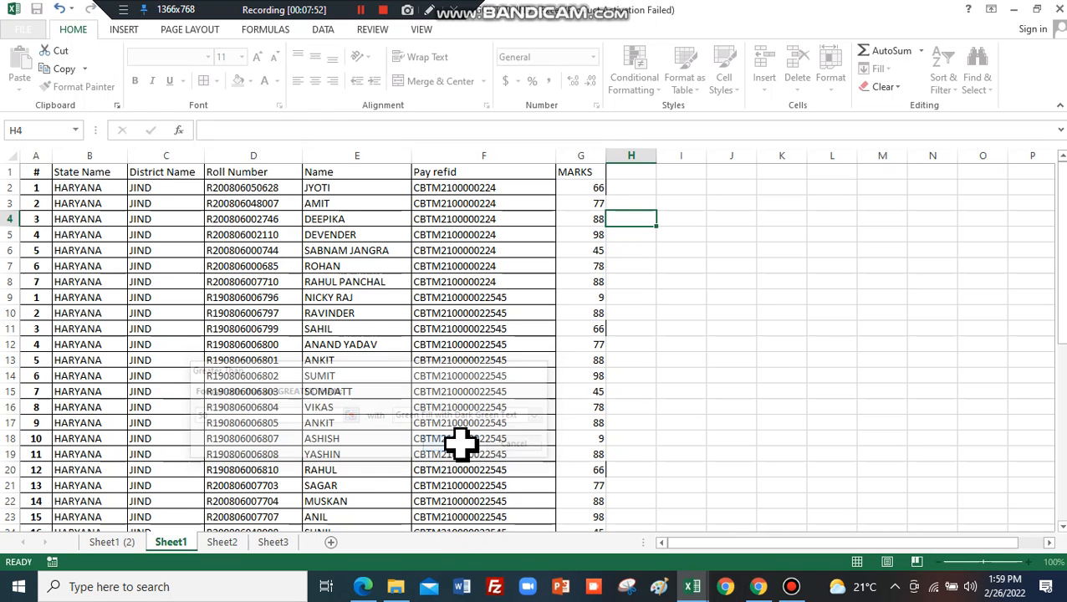
{"action": "left_click", "coordinate": [599, 146]}
{"action": "left_click", "coordinate": [659, 89]}
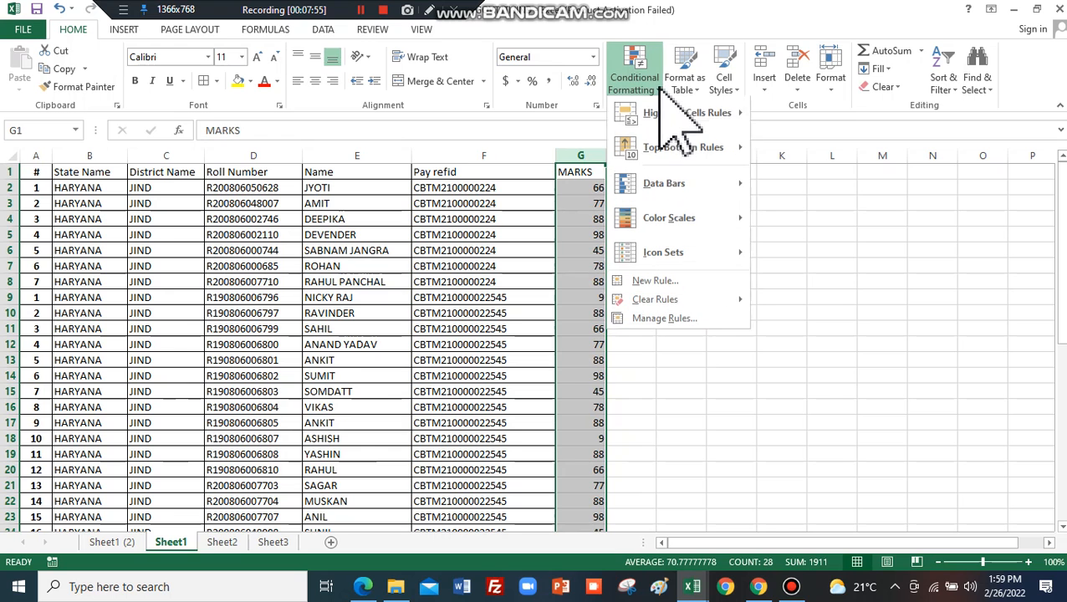
{"action": "left_click", "coordinate": [799, 117]}
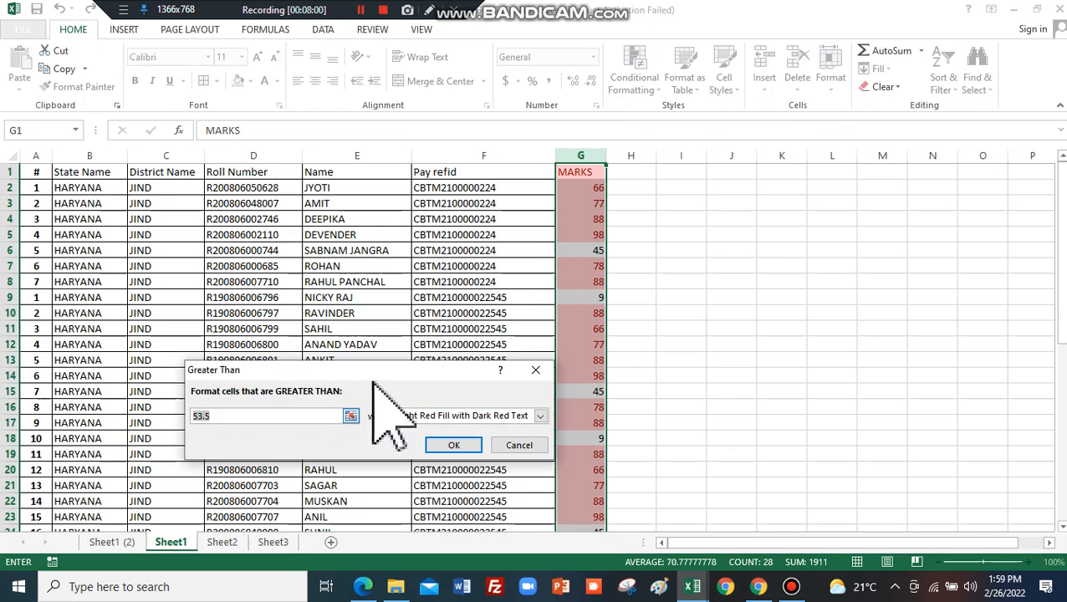
{"action": "left_click", "coordinate": [451, 416]}
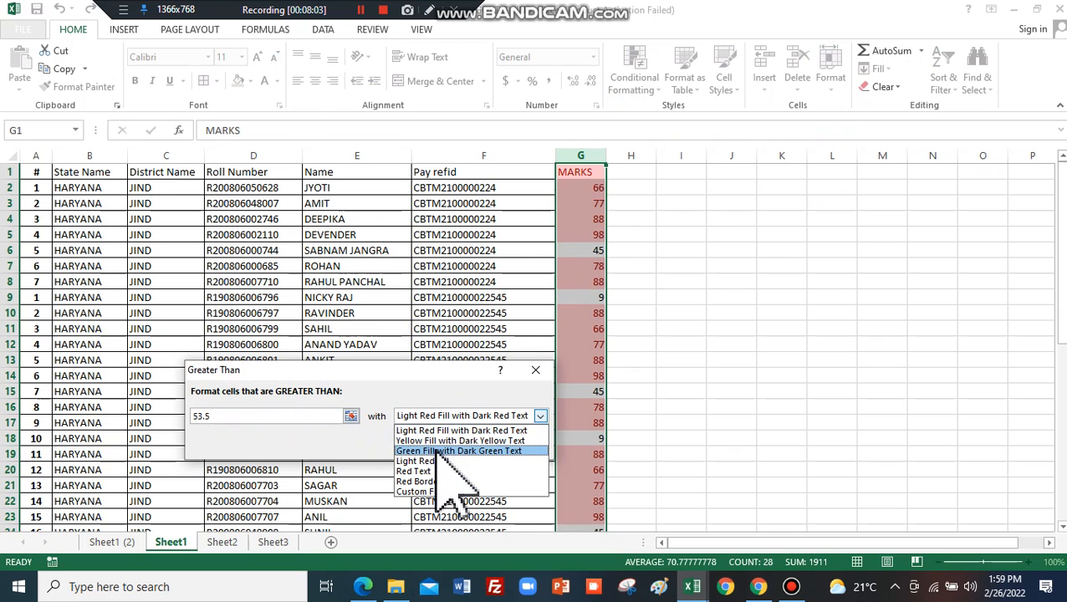
{"action": "left_click", "coordinate": [442, 451]}
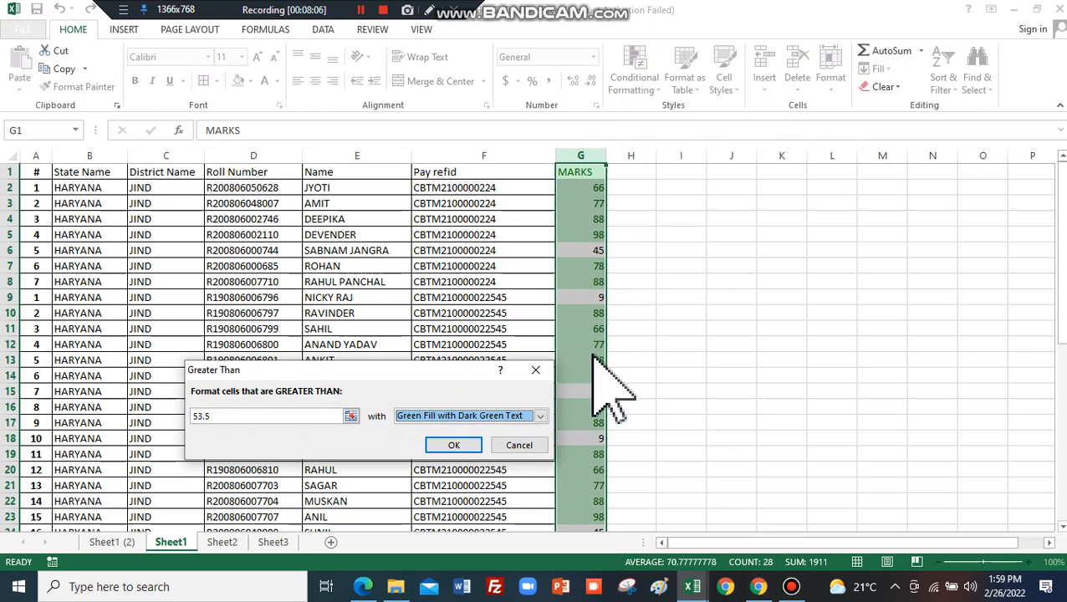
{"action": "left_click", "coordinate": [540, 416]}
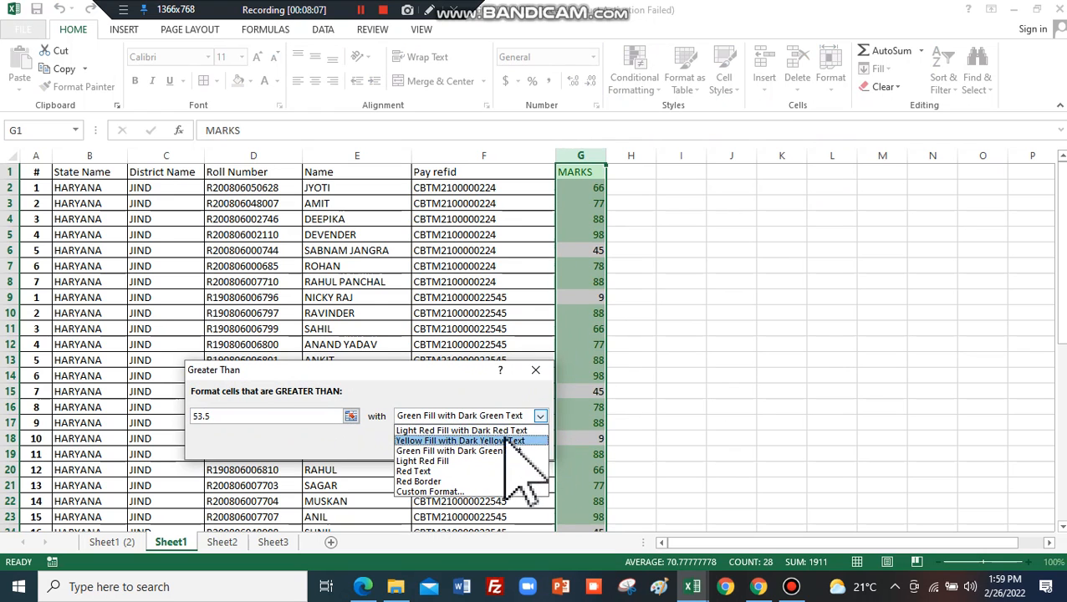
{"action": "left_click", "coordinate": [463, 473]}
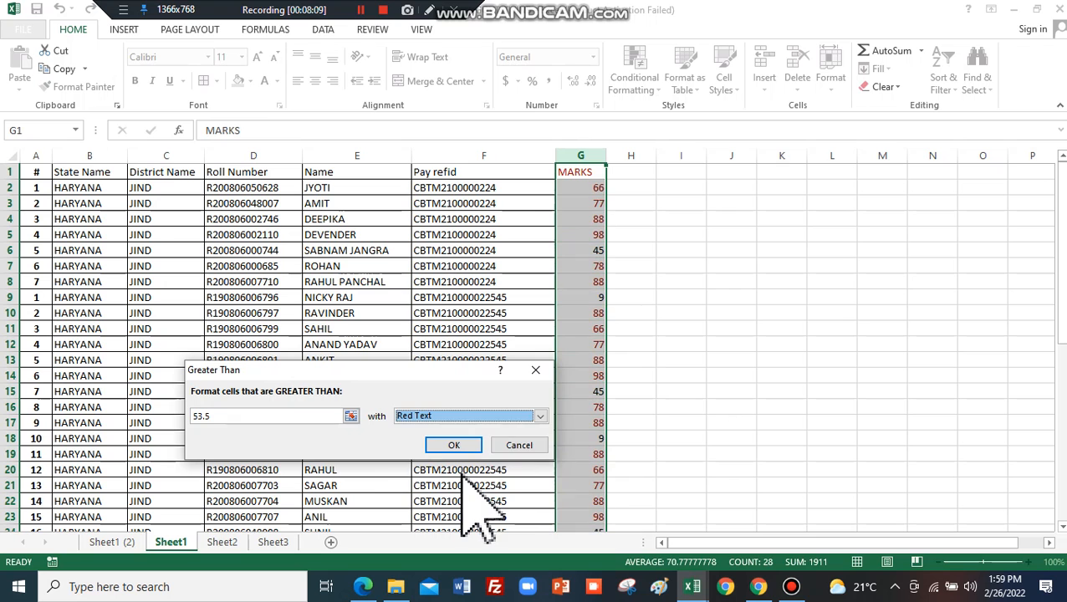
{"action": "left_click", "coordinate": [540, 416]}
{"action": "left_click", "coordinate": [451, 461]}
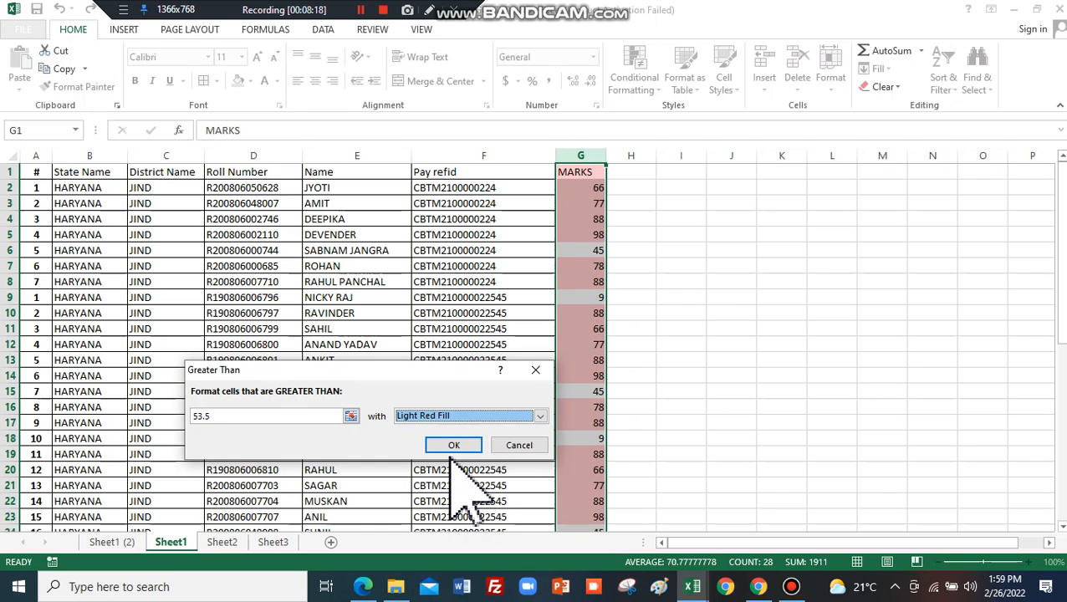
{"action": "left_click", "coordinate": [519, 445]}
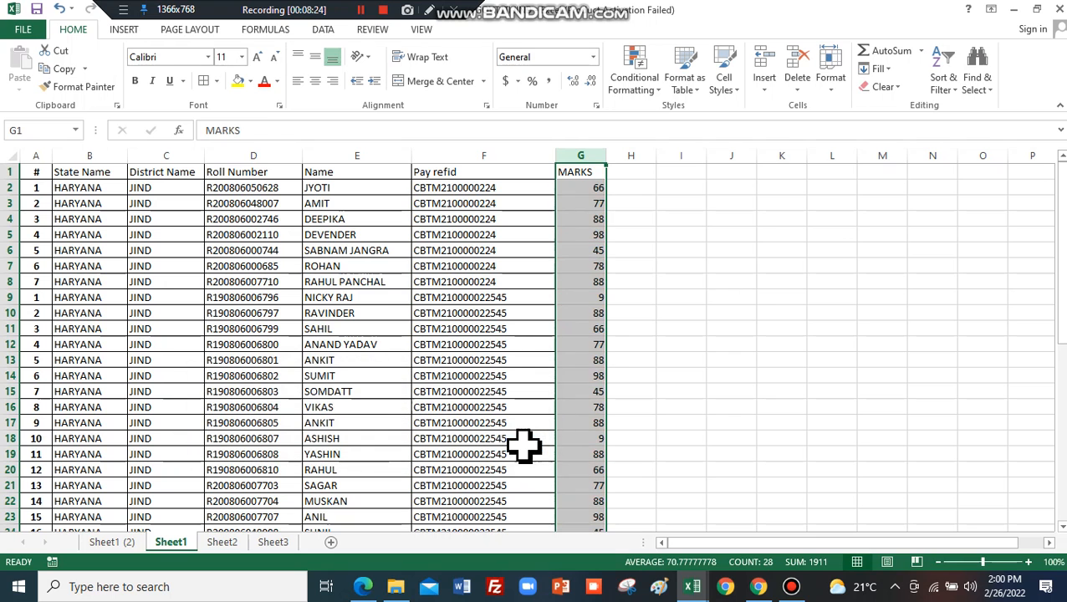
Apply a Top 10 Items rule to the marks using Yellow Fill with Dark Yellow Text.
{"action": "left_click", "coordinate": [660, 84]}
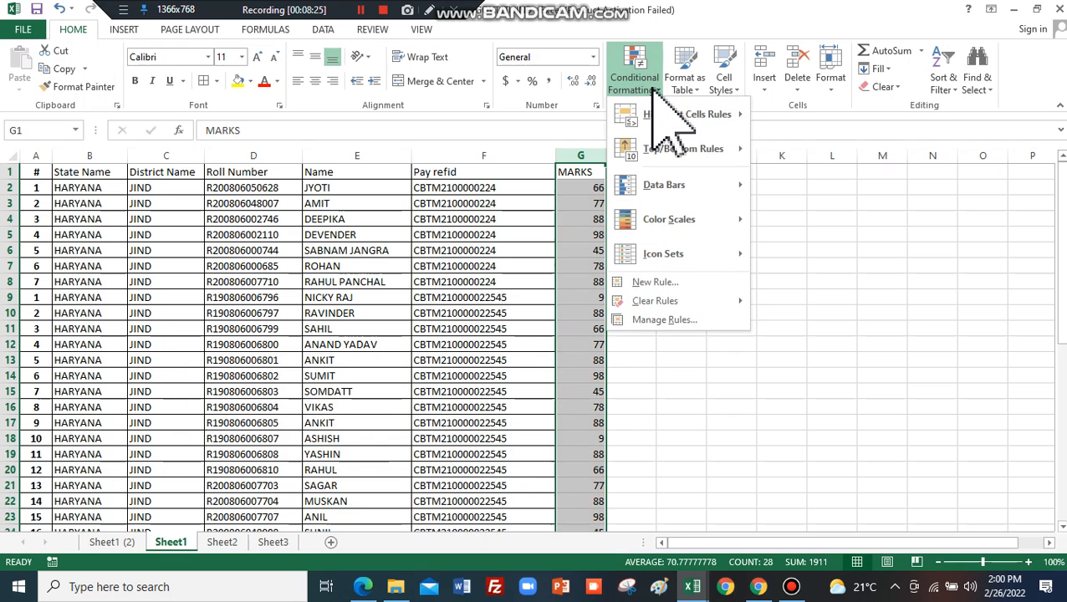
{"action": "mouse_move", "coordinate": [705, 146]}
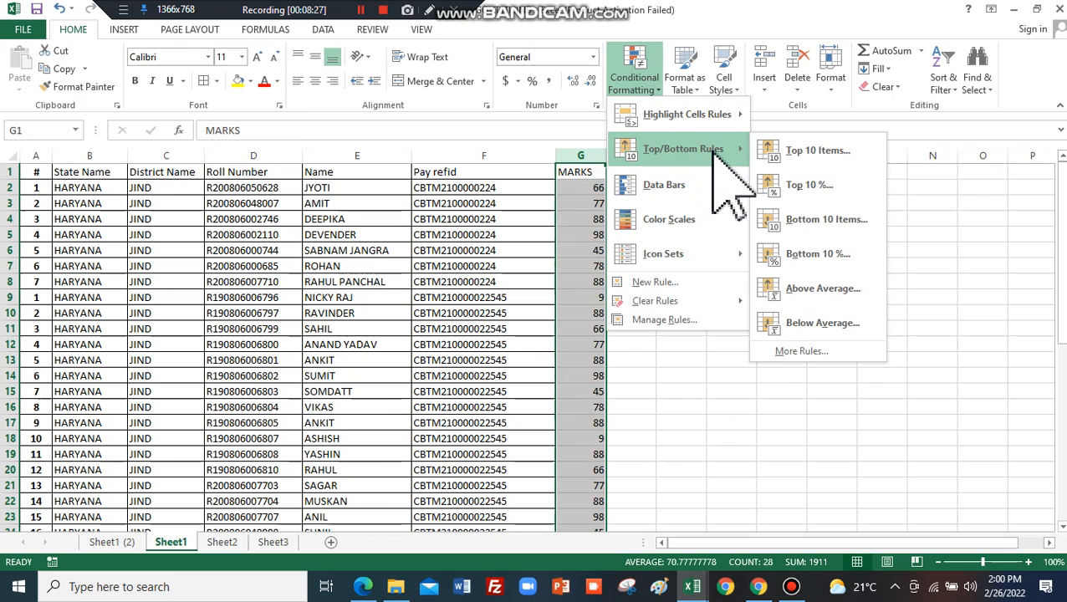
{"action": "left_click", "coordinate": [841, 152]}
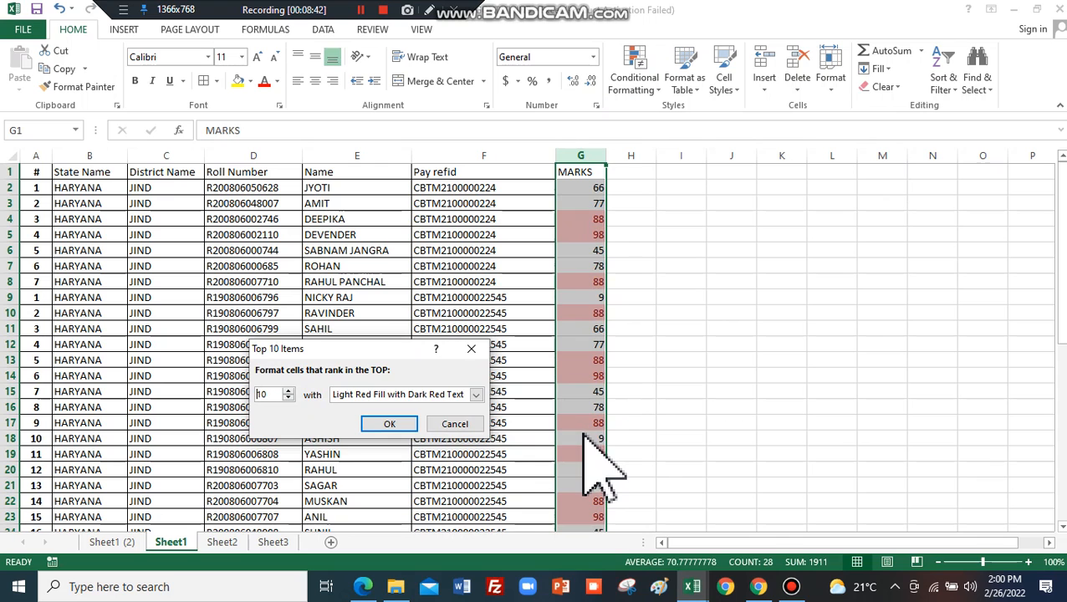
{"action": "left_click", "coordinate": [475, 394]}
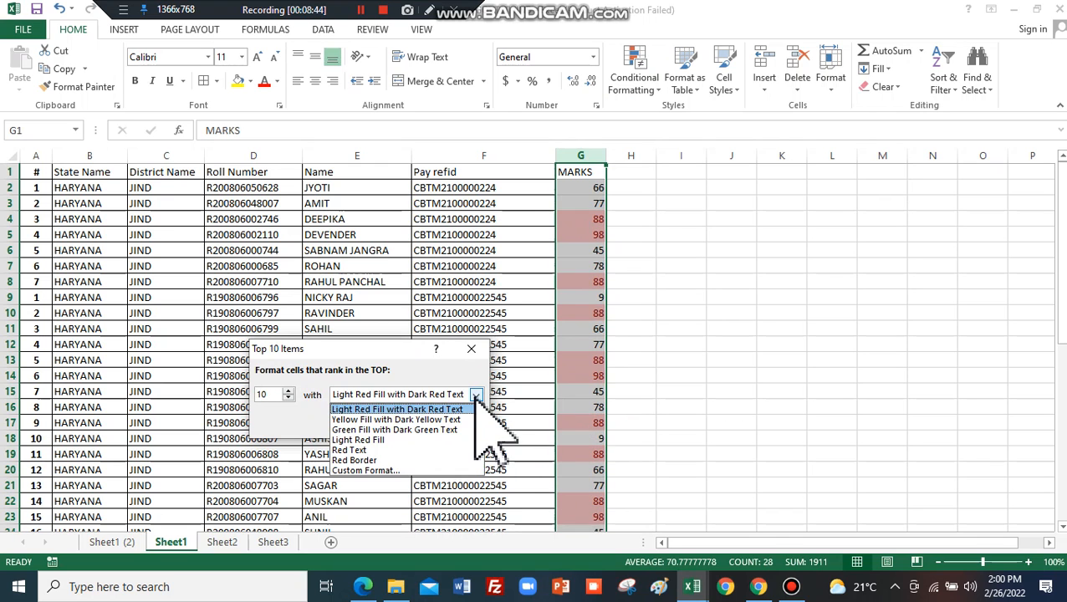
{"action": "left_click", "coordinate": [459, 419]}
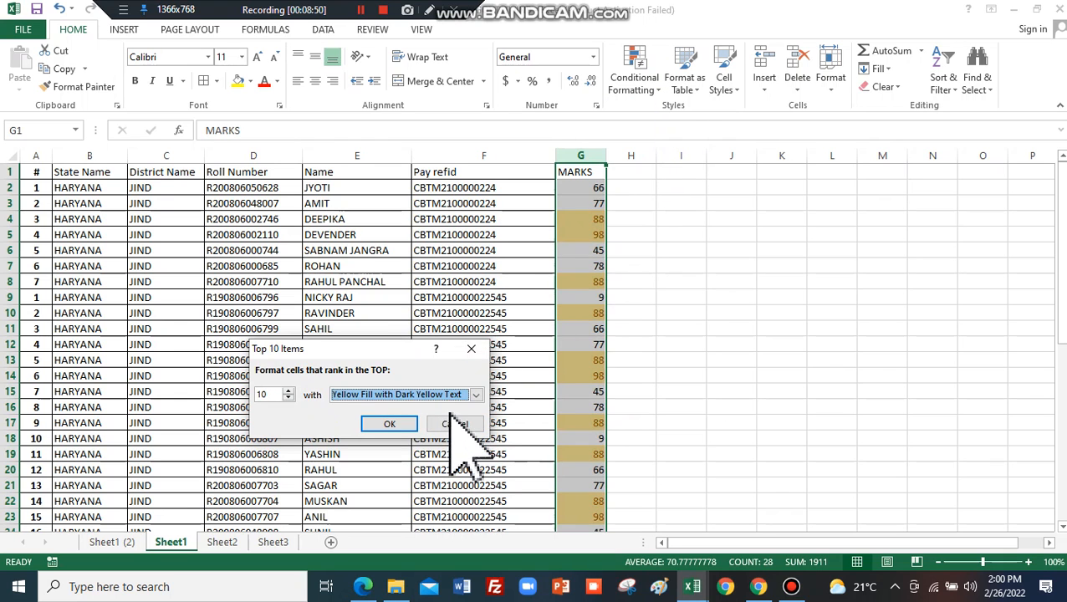
{"action": "left_click", "coordinate": [408, 426]}
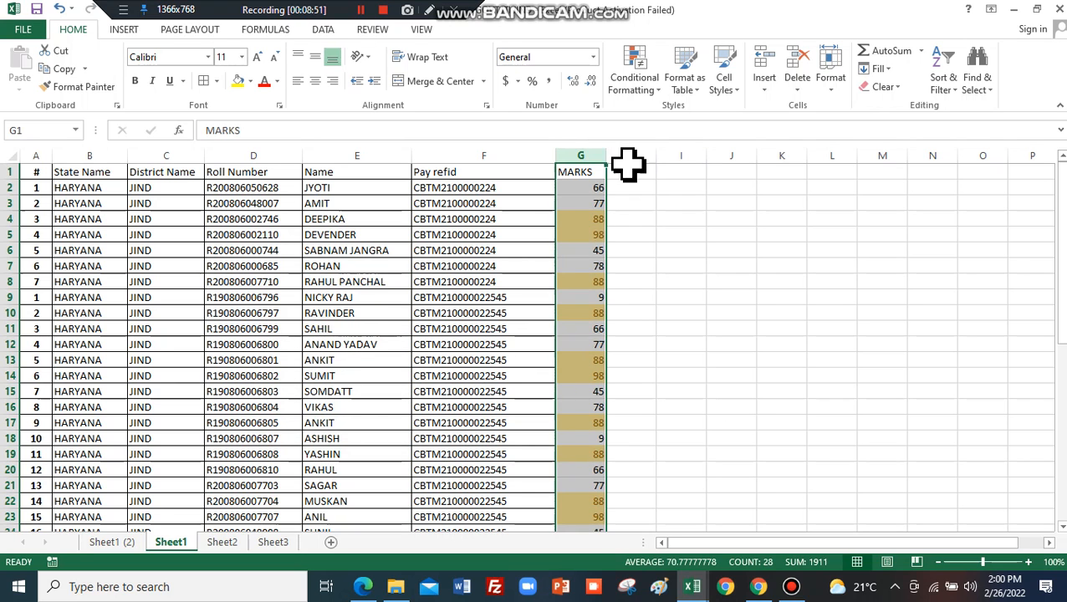
{"action": "left_click", "coordinate": [636, 82]}
{"action": "mouse_move", "coordinate": [690, 186]}
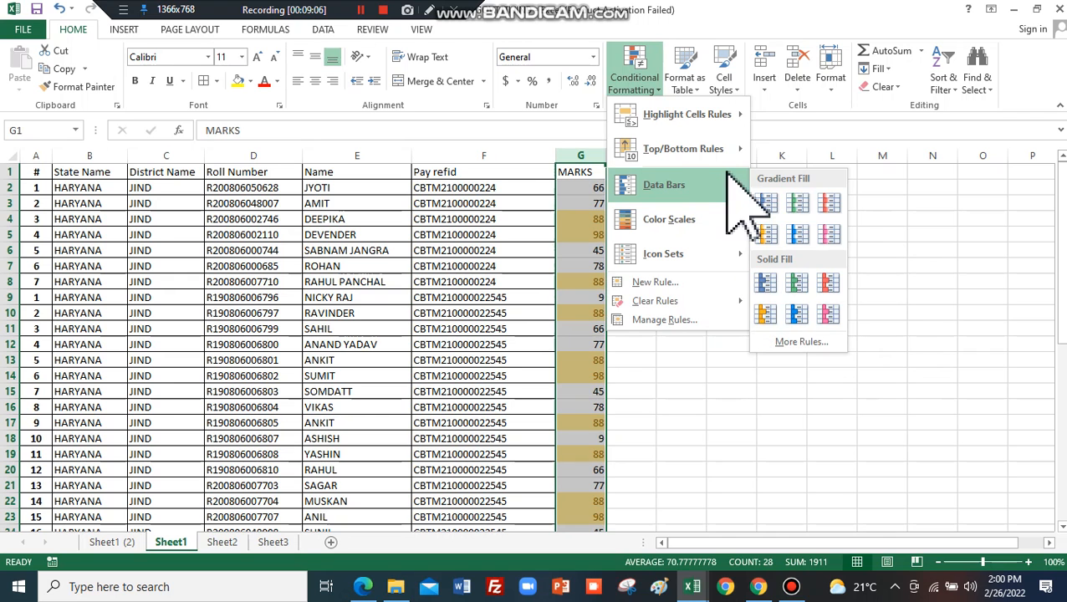
{"action": "mouse_move", "coordinate": [698, 225]}
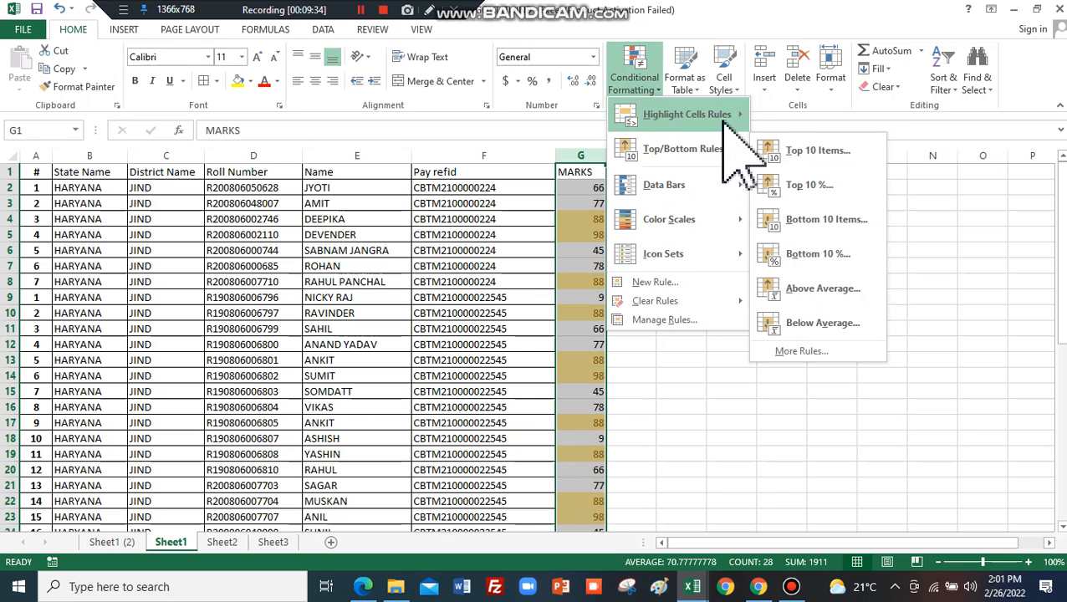
{"action": "mouse_move", "coordinate": [735, 112]}
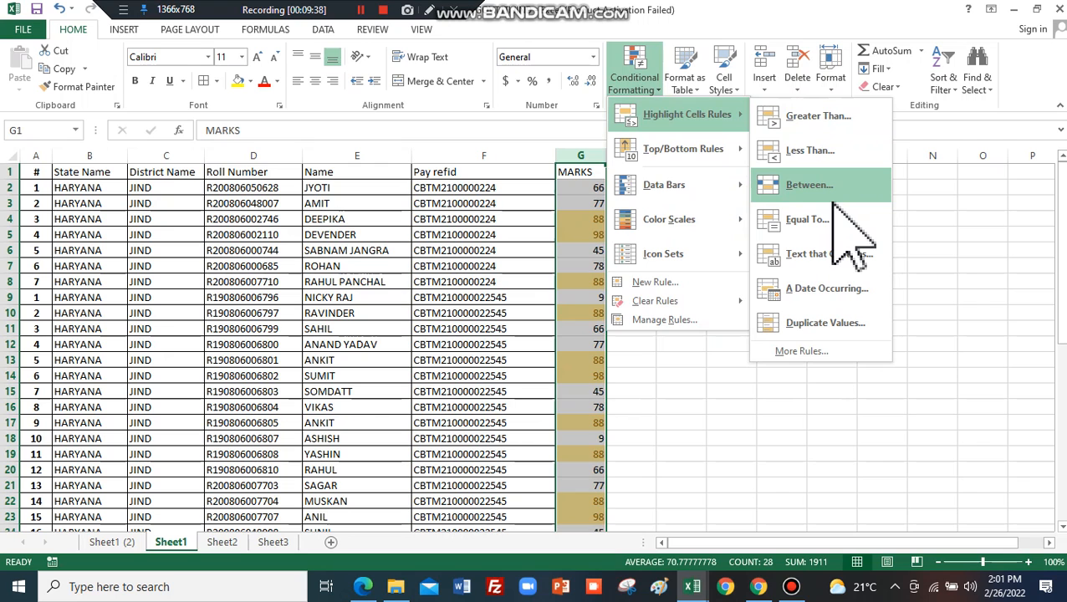
{"action": "key", "text": "Escape"}
{"action": "key", "text": "Escape"}
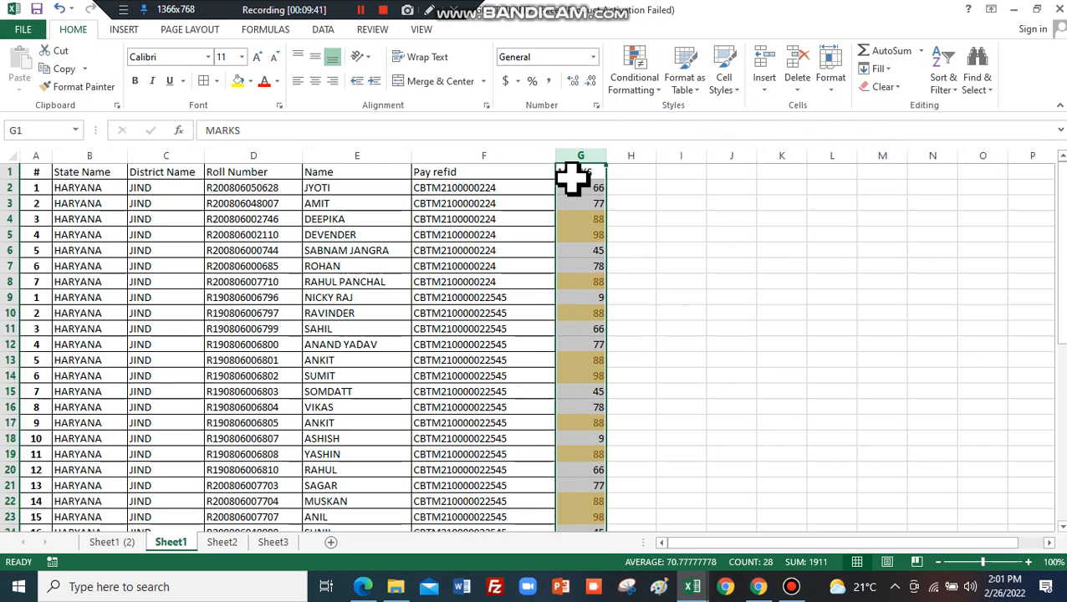
Clear all conditional formatting rules from the selected column G.
{"action": "left_click", "coordinate": [655, 87]}
{"action": "mouse_move", "coordinate": [680, 118]}
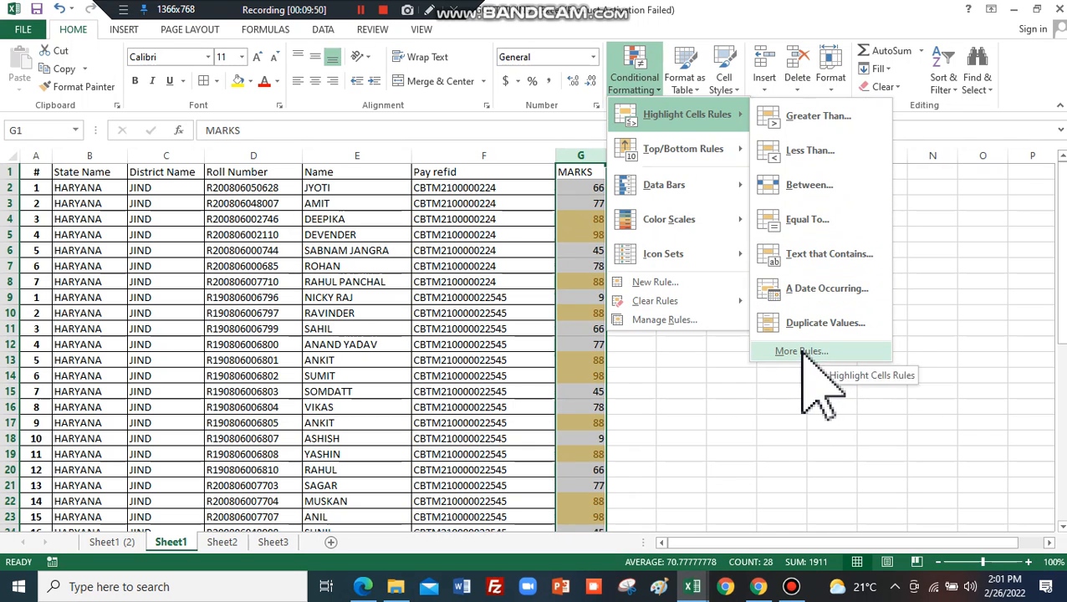
{"action": "mouse_move", "coordinate": [679, 303]}
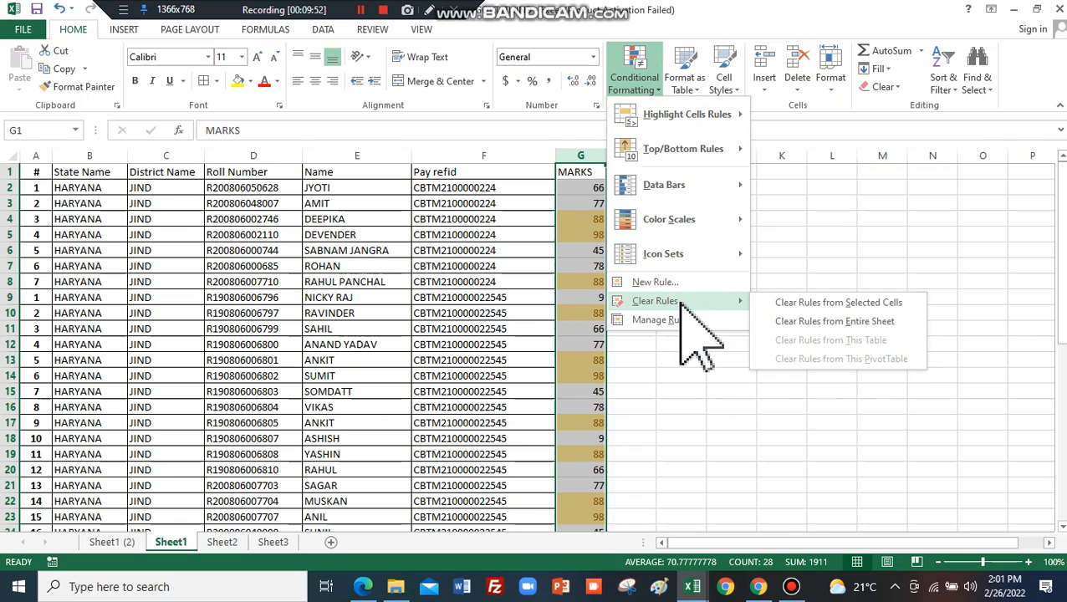
{"action": "left_click", "coordinate": [867, 303]}
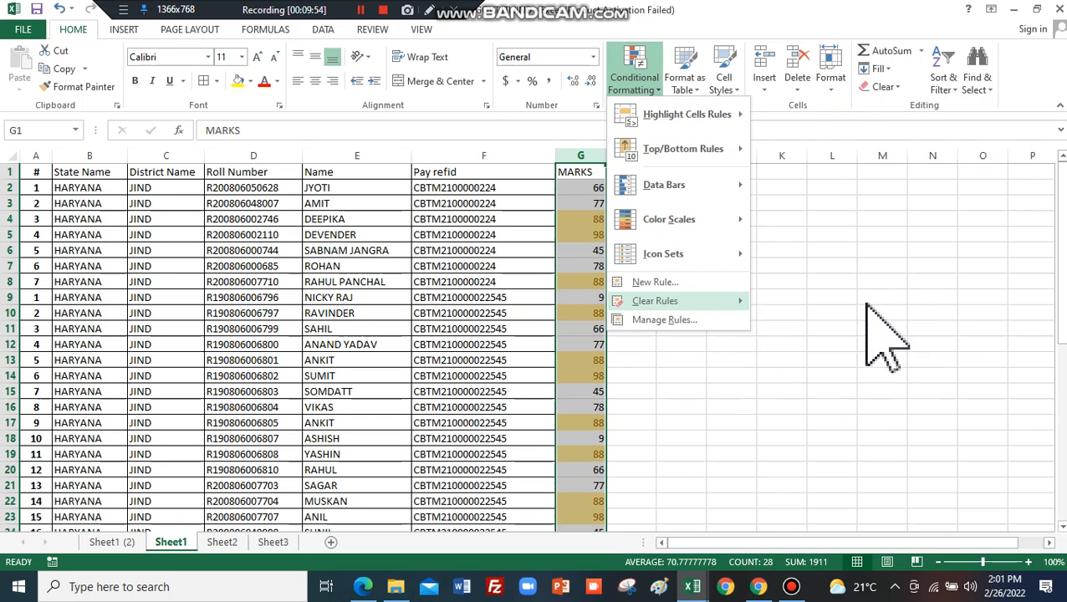
{"action": "left_click", "coordinate": [775, 294]}
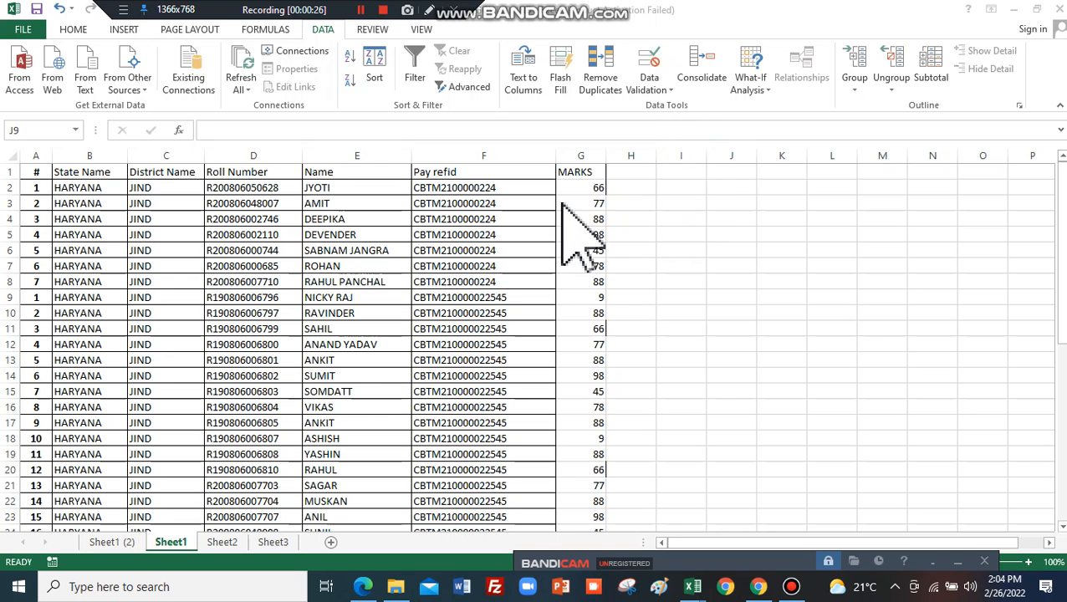
Clear the marks from G2 downward, leaving only the heading, and select cell G2.
{"action": "left_click_drag", "start_coordinate": [590, 187], "coordinate": [619, 571]}
{"action": "scroll", "coordinate": [618, 571], "scroll_direction": "up", "scroll_amount": 2}
{"action": "left_click", "coordinate": [677, 472]}
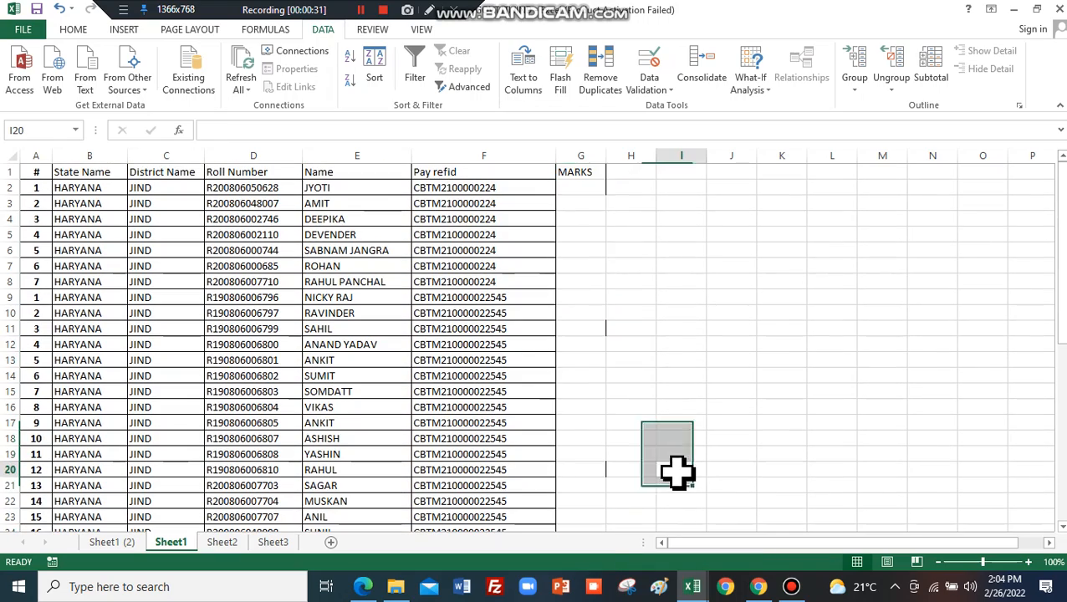
{"action": "left_click", "coordinate": [584, 189]}
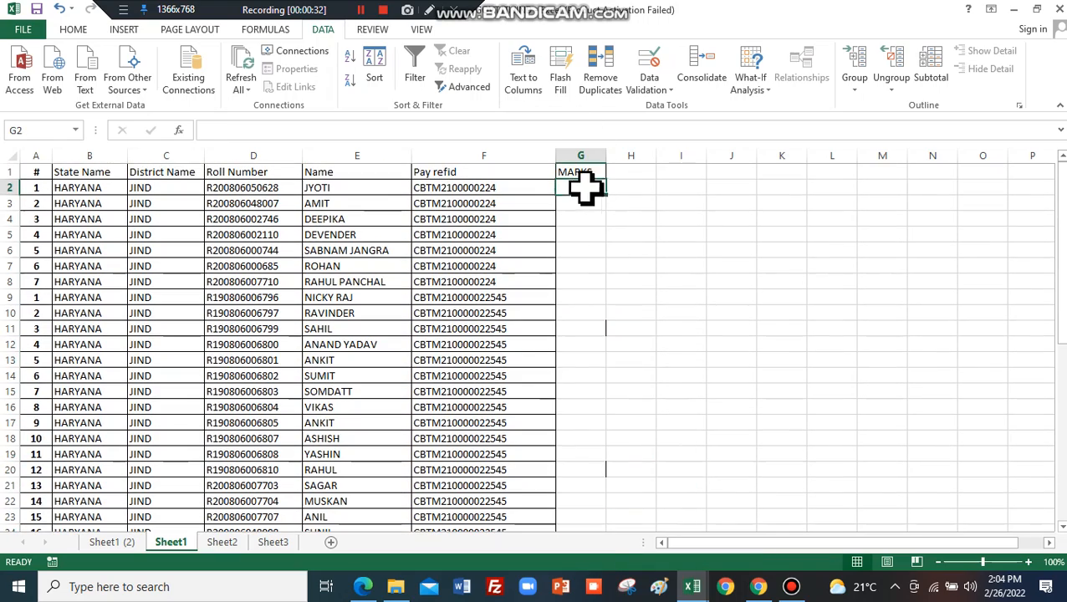
{"action": "left_click", "coordinate": [670, 89]}
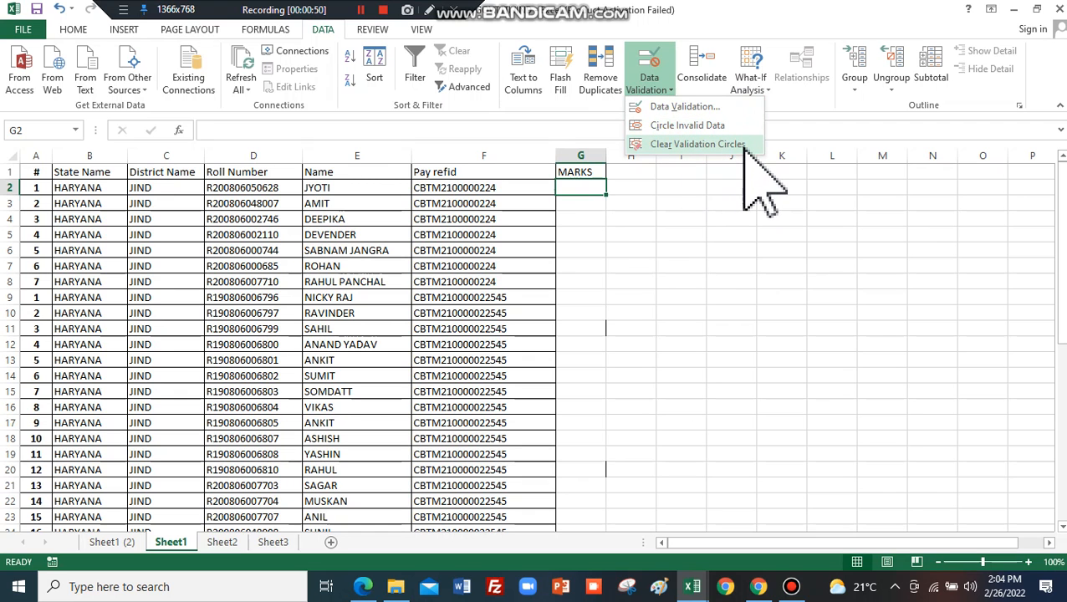
Set G2's validation to allow whole numbers between minimum 0 and maximum 100.
{"action": "left_click", "coordinate": [682, 107]}
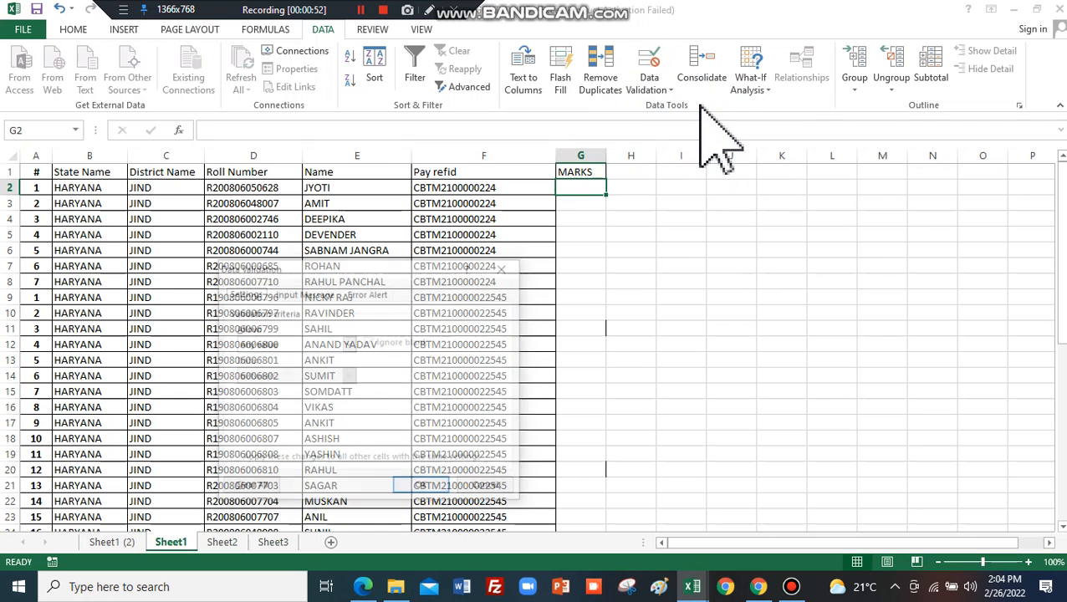
{"action": "left_click_drag", "start_coordinate": [380, 272], "coordinate": [838, 202]}
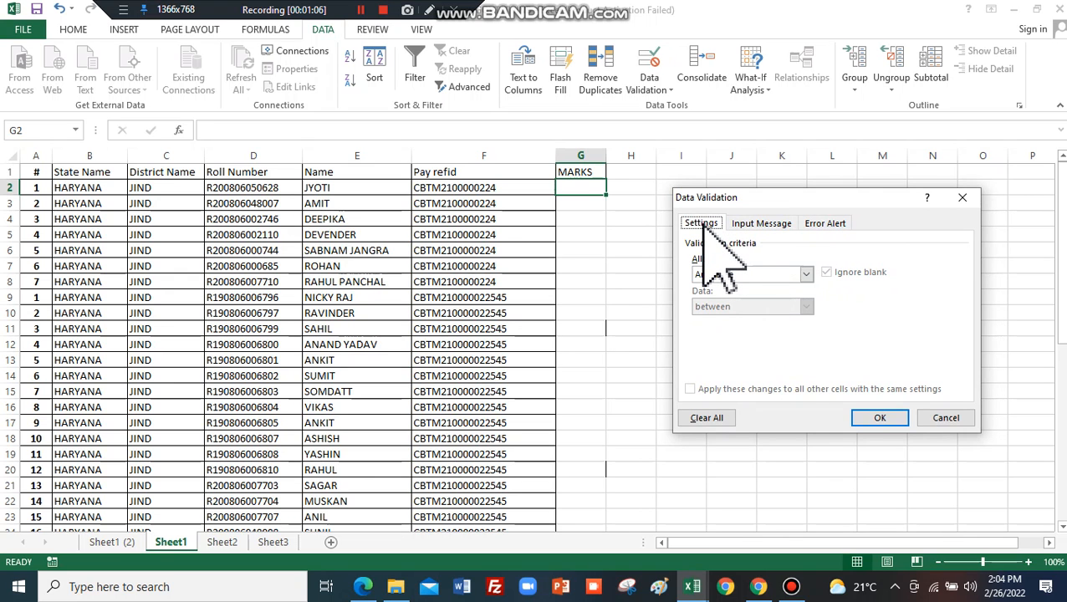
{"action": "left_click", "coordinate": [806, 276]}
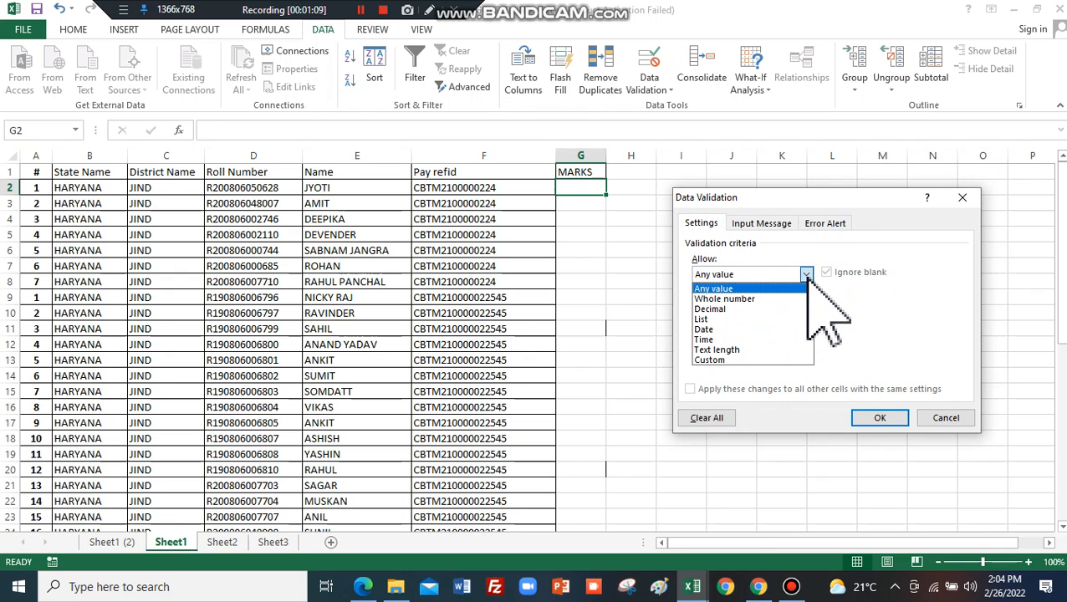
{"action": "left_click", "coordinate": [744, 298]}
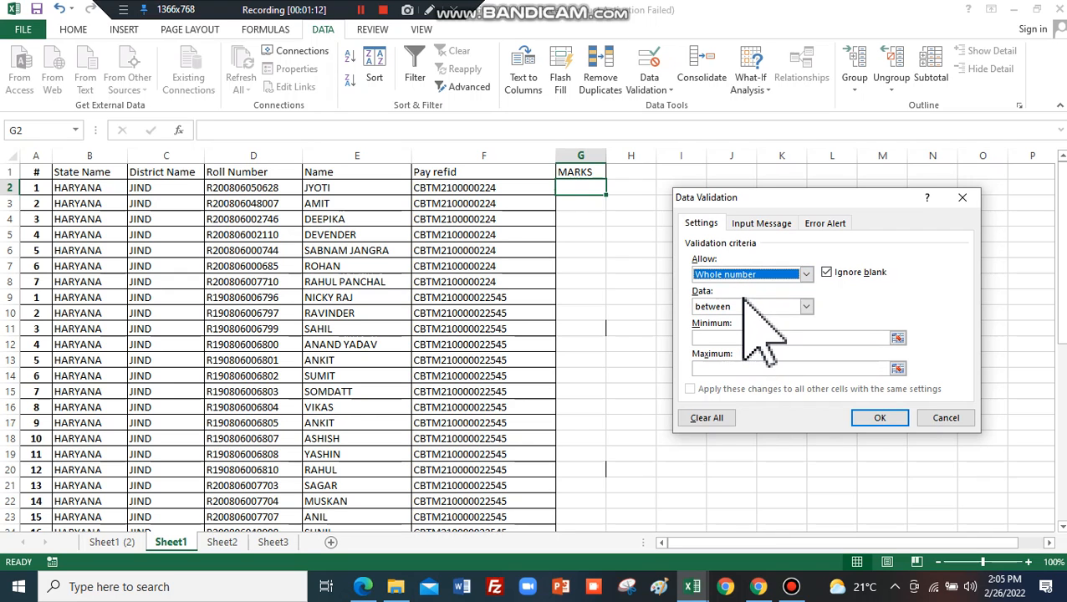
{"action": "left_click", "coordinate": [717, 338]}
{"action": "type", "text": "0"}
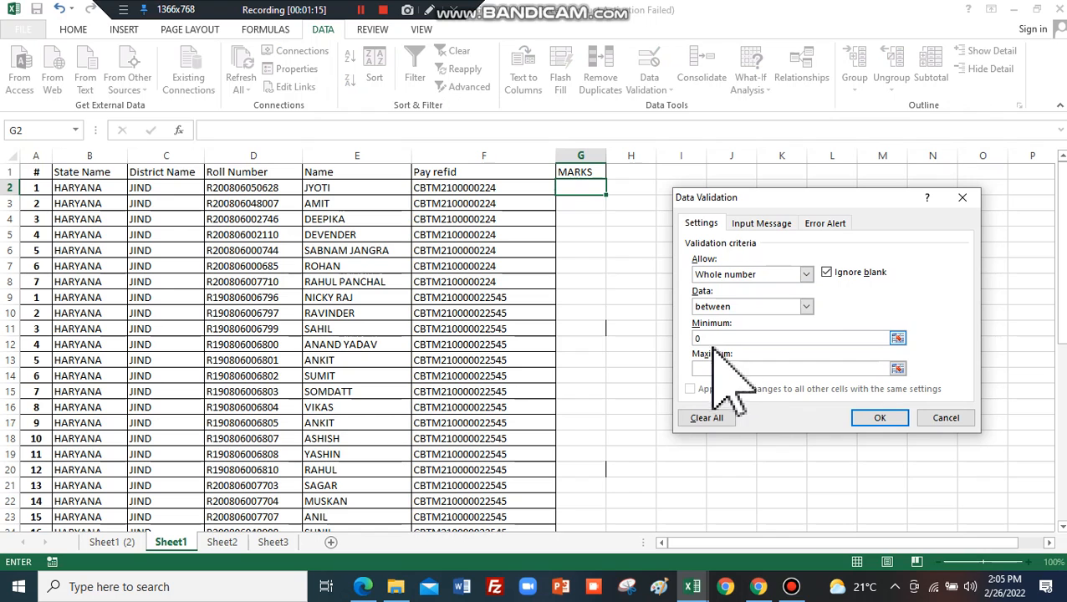
{"action": "left_click", "coordinate": [720, 369]}
{"action": "type", "text": "100"}
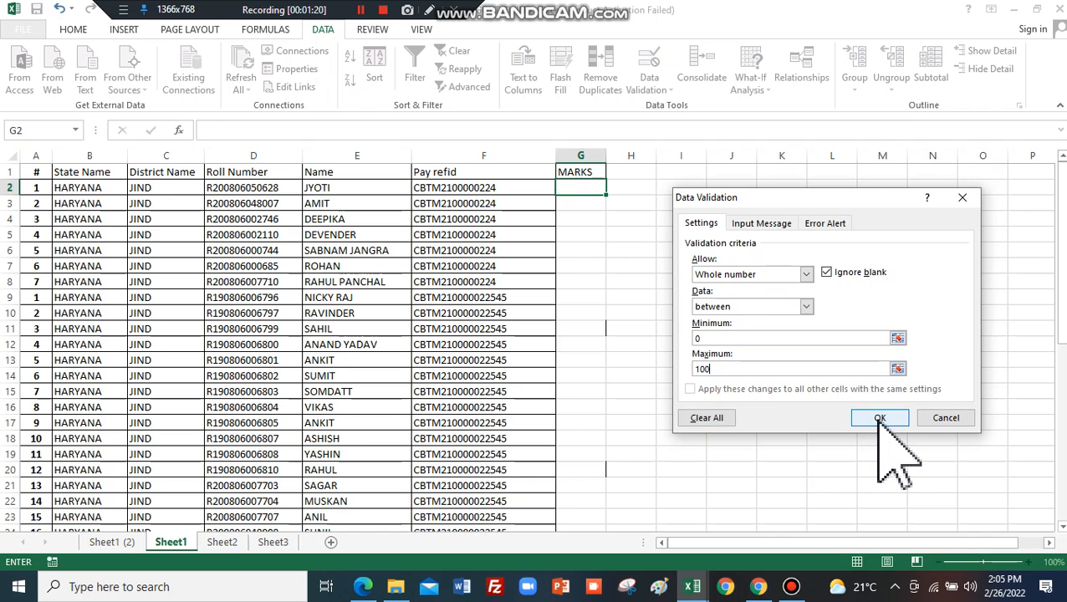
{"action": "left_click", "coordinate": [761, 223]}
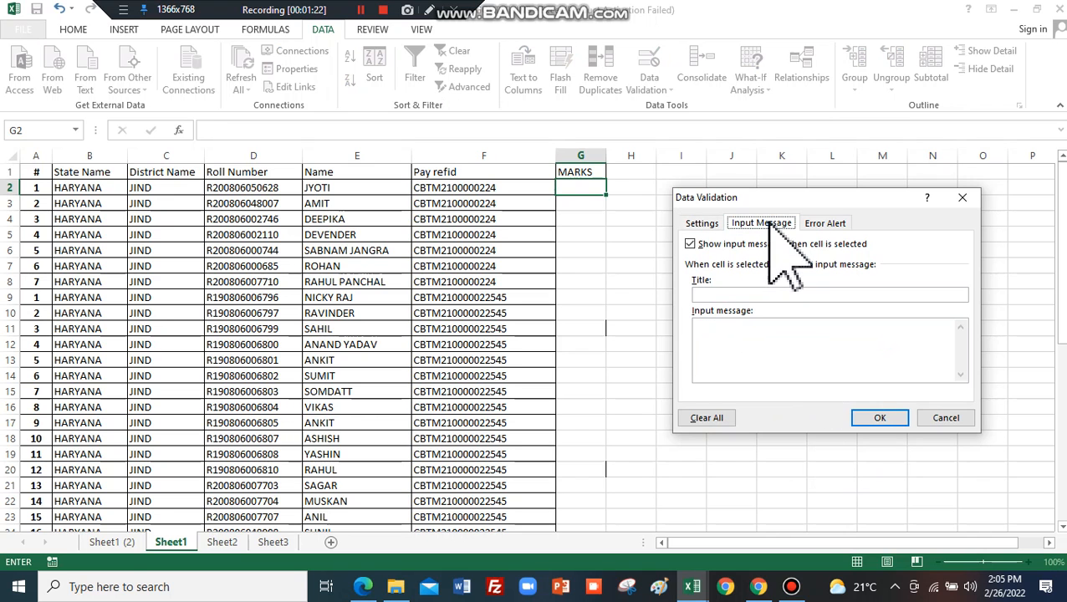
Give G2 an input message titled HLO reading VALUE.
{"action": "left_click", "coordinate": [717, 295]}
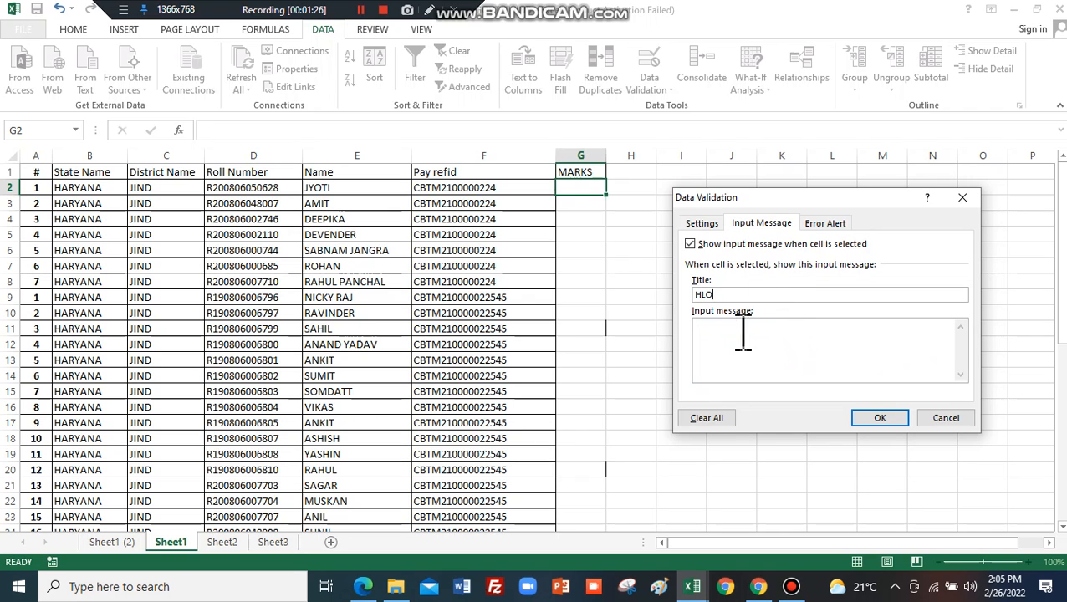
{"action": "left_click", "coordinate": [732, 332]}
{"action": "type", "text": "ENT"}
{"action": "left_click", "coordinate": [823, 224]}
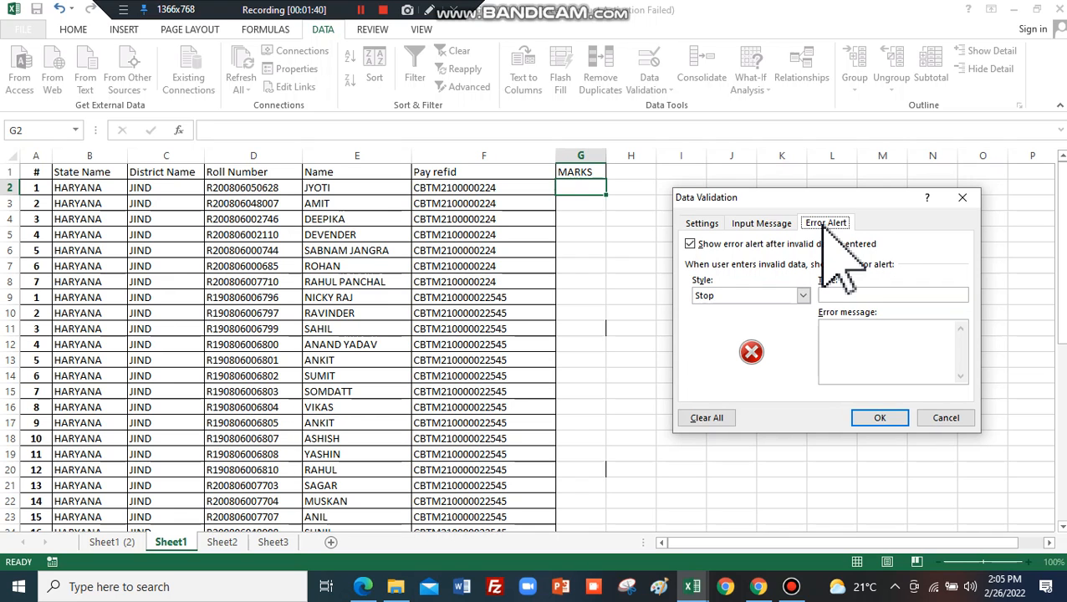
{"action": "left_click", "coordinate": [836, 289]}
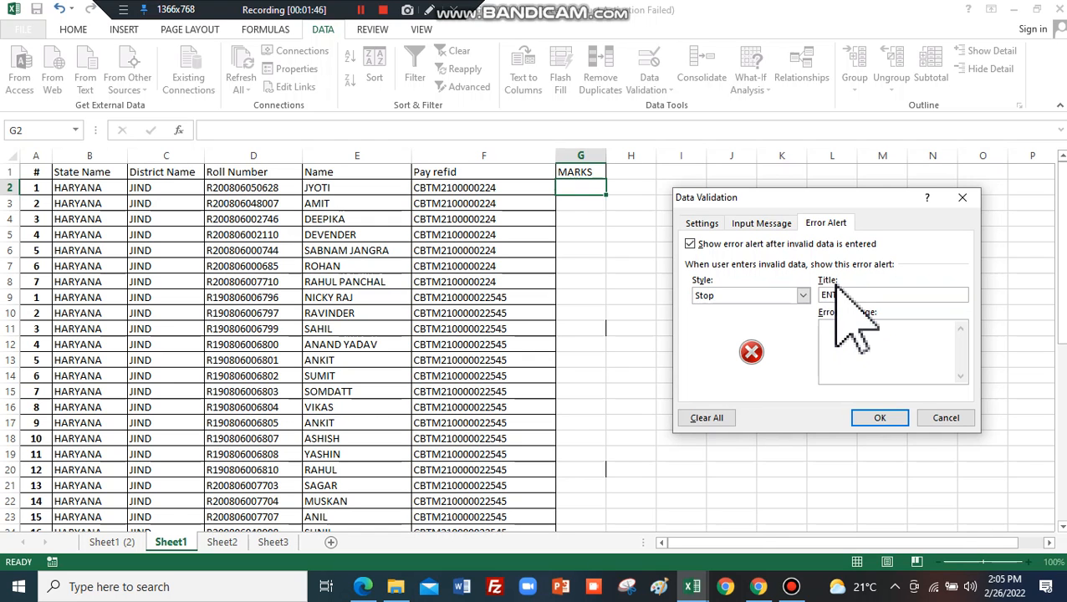
Enter error alert title ENTER RIGHT VALUE and message WRONG VALUE, then save the rule.
{"action": "type", "text": "ENTER RIGHT VALUE"}
{"action": "left_click", "coordinate": [844, 339]}
{"action": "type", "text": "WRO"}
{"action": "left_click", "coordinate": [880, 417]}
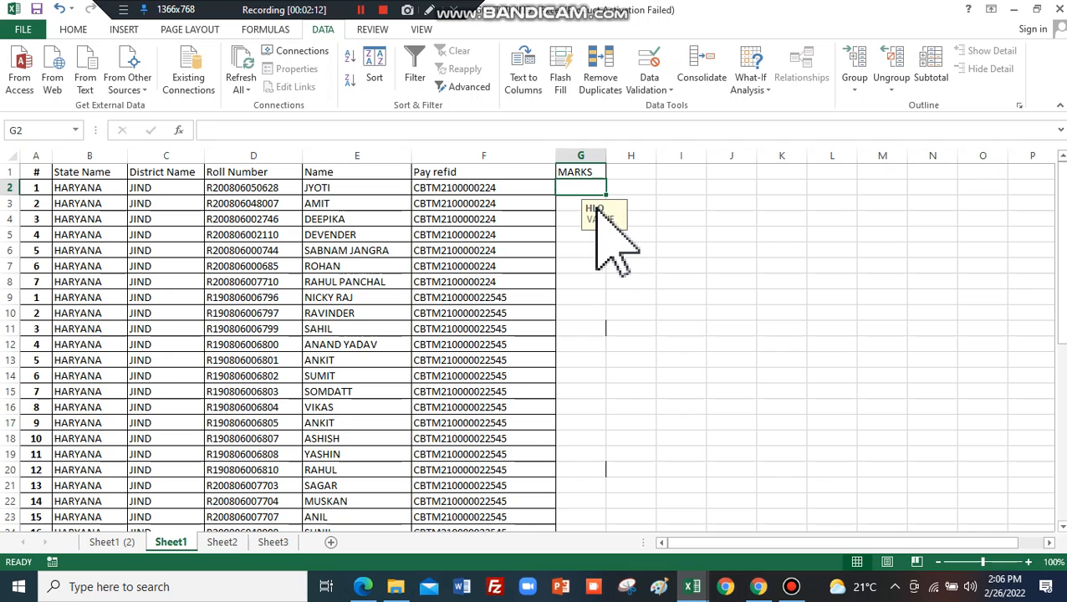
Type trial text into column K starting at K1, then delete those entries.
{"action": "left_click", "coordinate": [782, 173]}
{"action": "type", "text": "DSFSD FSD FSD DF SD FAA DS"}
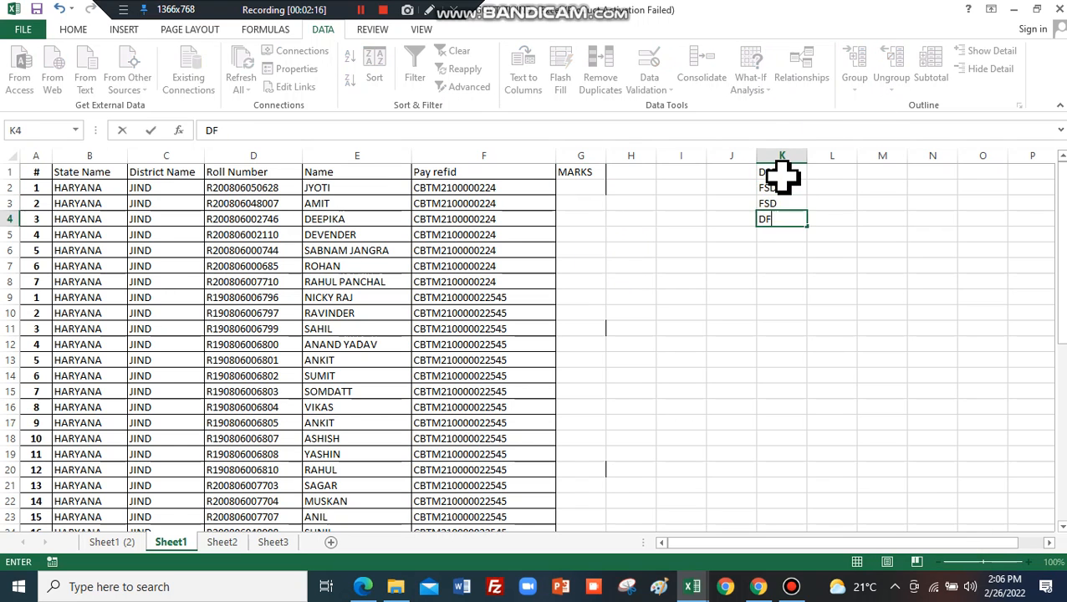
{"action": "left_click_drag", "start_coordinate": [782, 313], "coordinate": [767, 174]}
{"action": "key", "text": "Delete"}
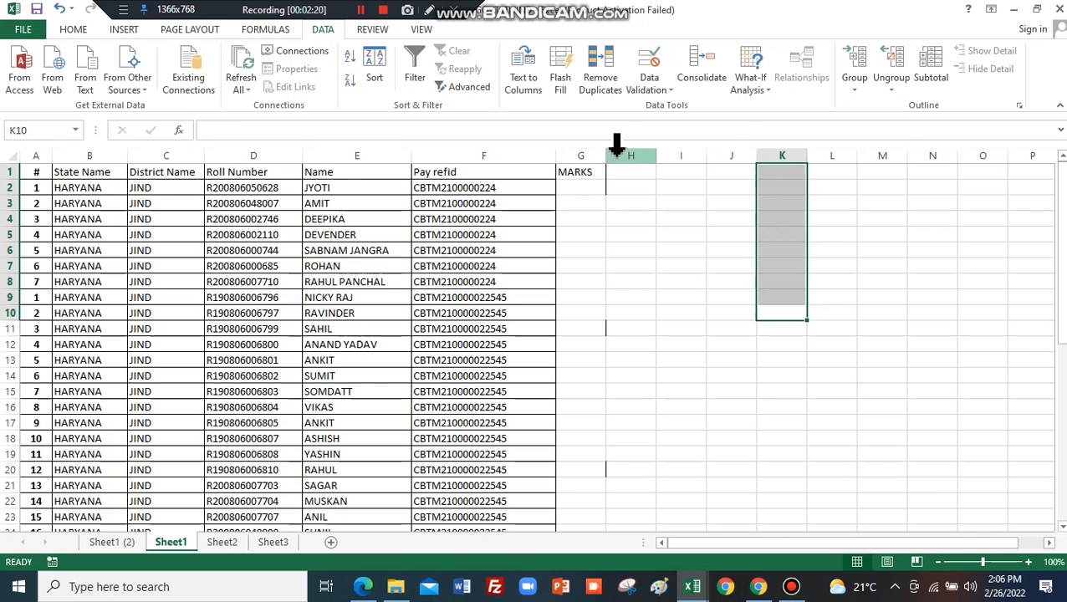
Step through cells in the validated MARKS column G to view the input message.
{"action": "left_click", "coordinate": [565, 191]}
{"action": "left_click", "coordinate": [577, 216]}
{"action": "left_click", "coordinate": [580, 313]}
{"action": "left_click", "coordinate": [583, 189]}
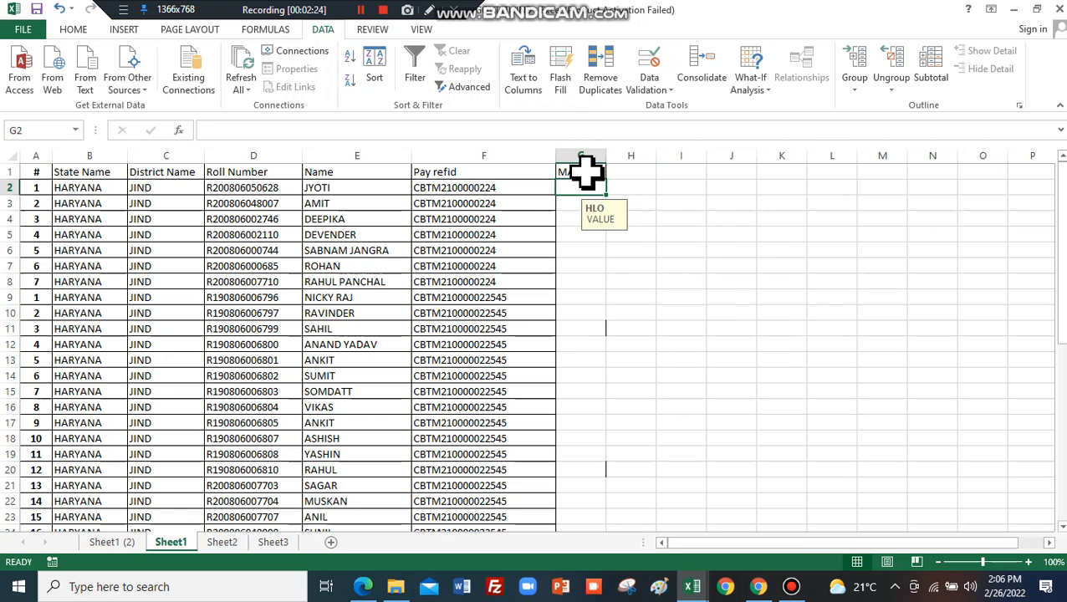
{"action": "left_click", "coordinate": [568, 219]}
{"action": "left_click", "coordinate": [585, 248]}
Enter the header MARKS in H1, widen column H, and select the column.
{"action": "left_click", "coordinate": [630, 171]}
{"action": "type", "text": "MAT"}
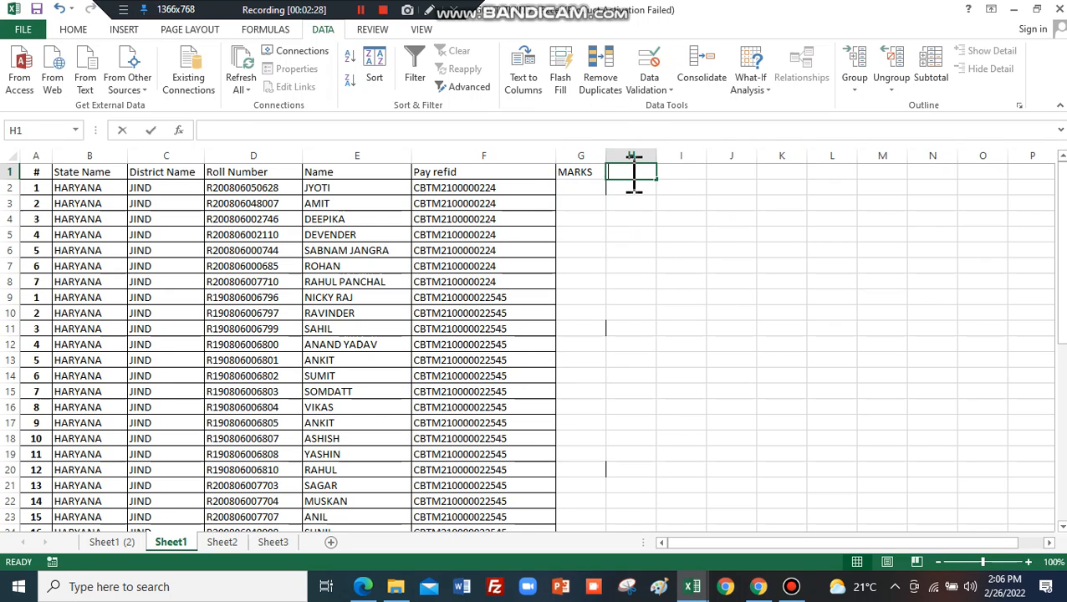
{"action": "type", "text": "R"}
{"action": "key", "text": "BackSpace"}
{"action": "key", "text": "BackSpace"}
{"action": "type", "text": "RKS"}
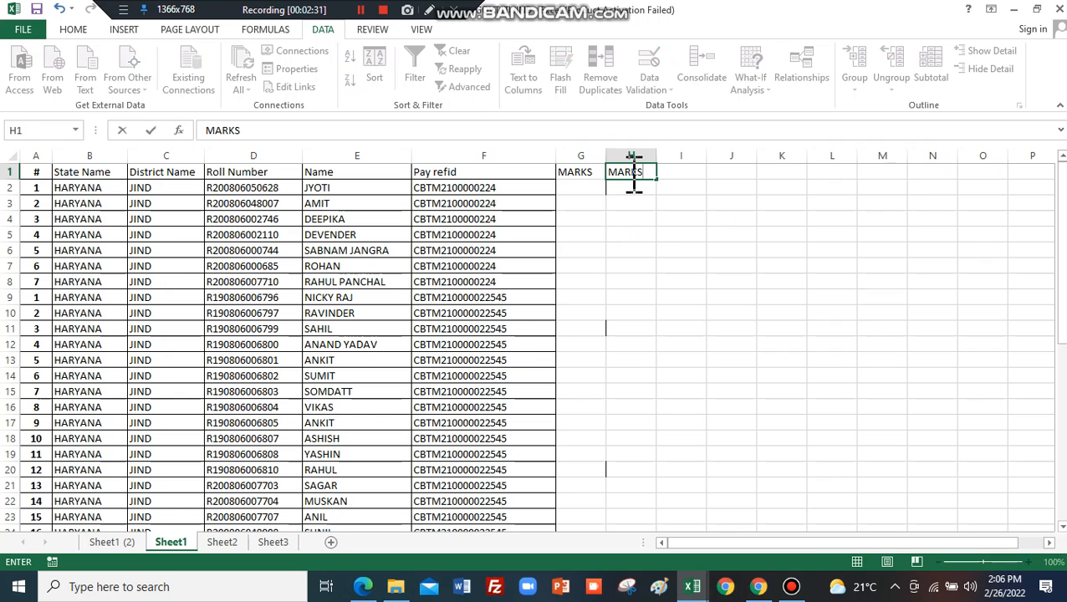
{"action": "left_click", "coordinate": [710, 205]}
{"action": "left_click_drag", "start_coordinate": [656, 156], "coordinate": [699, 156]}
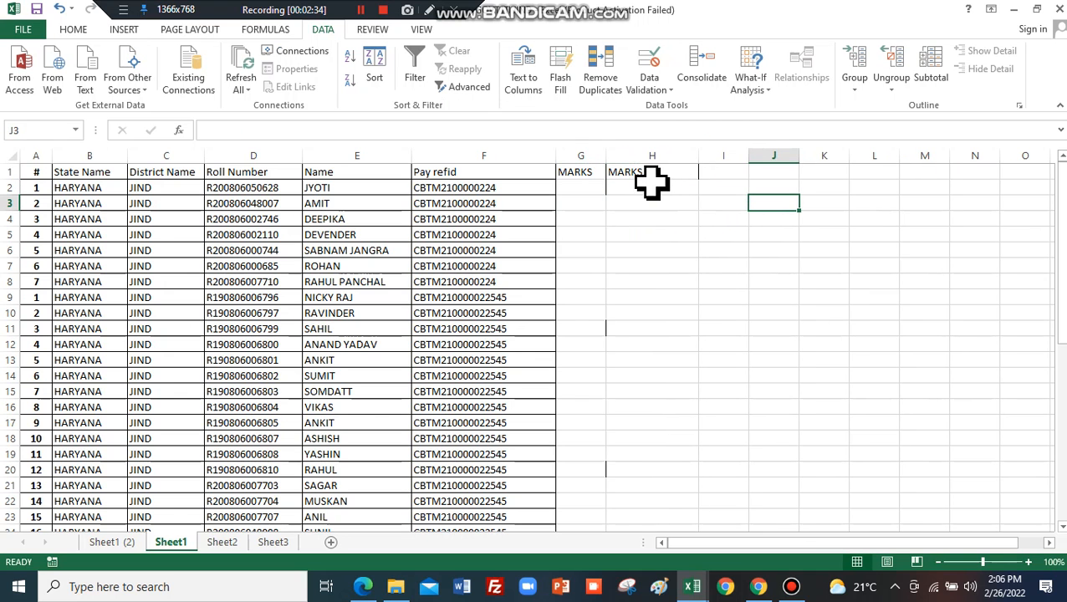
{"action": "left_click", "coordinate": [666, 156]}
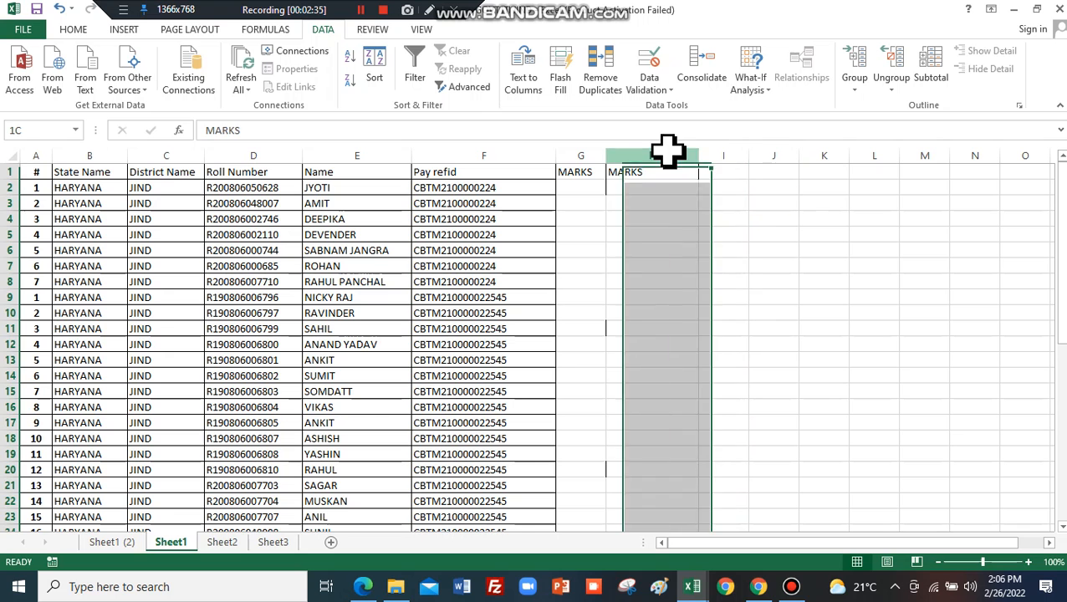
Set column H's validation to allow text length between 10 and 25 characters.
{"action": "left_click", "coordinate": [665, 90]}
{"action": "left_click", "coordinate": [694, 107]}
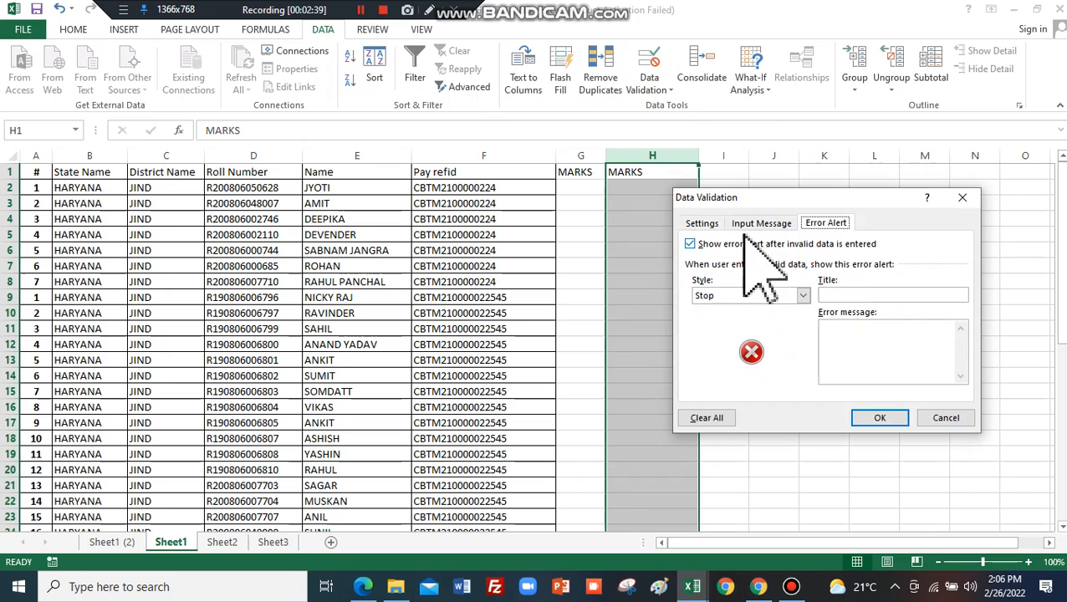
{"action": "left_click", "coordinate": [701, 223]}
{"action": "left_click", "coordinate": [807, 273]}
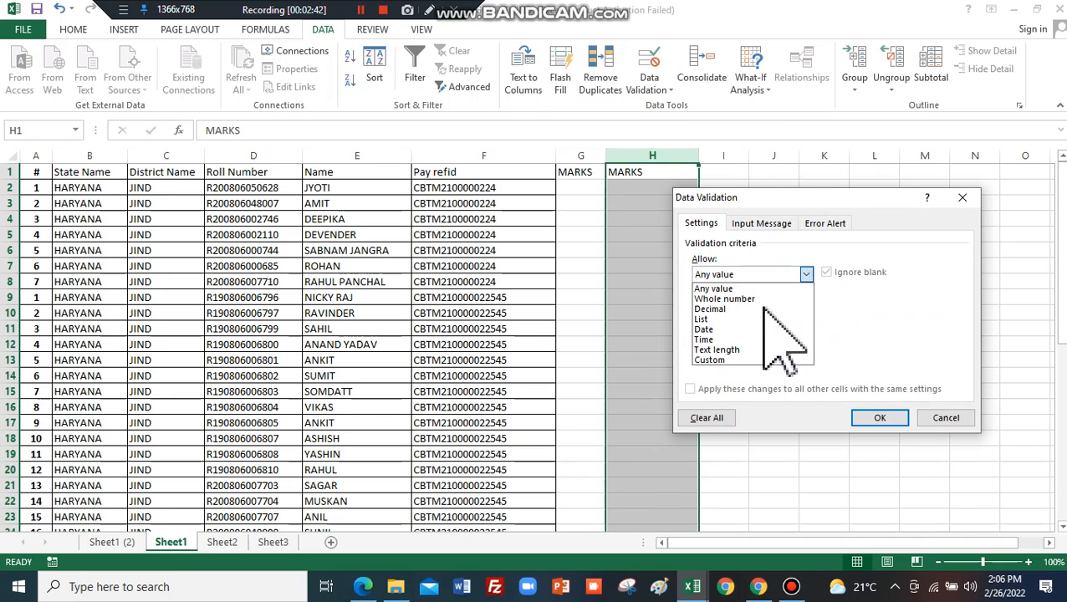
{"action": "left_click", "coordinate": [755, 351]}
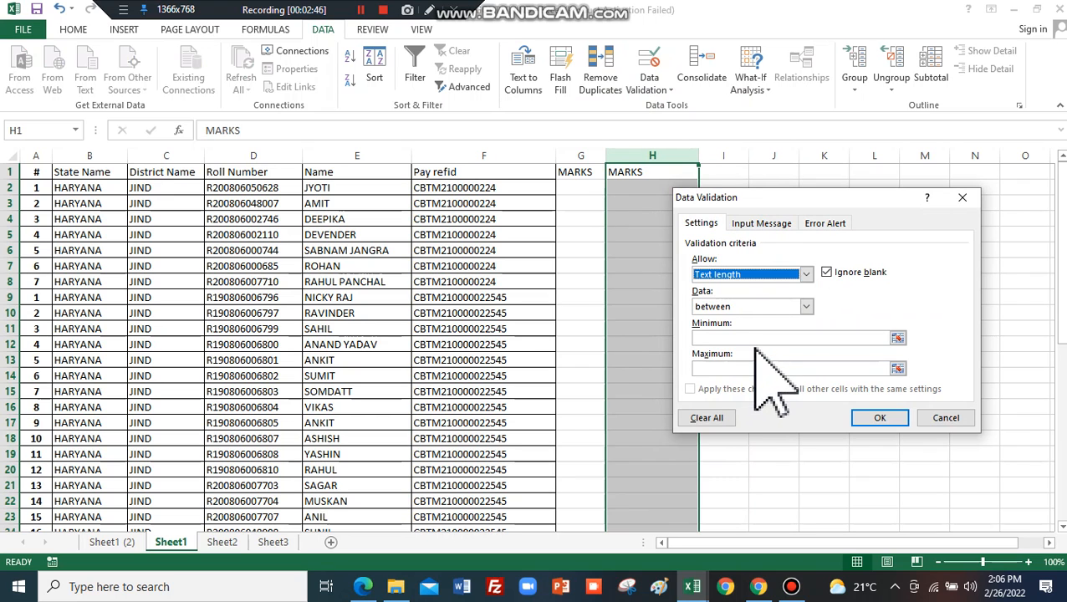
{"action": "left_click", "coordinate": [721, 338]}
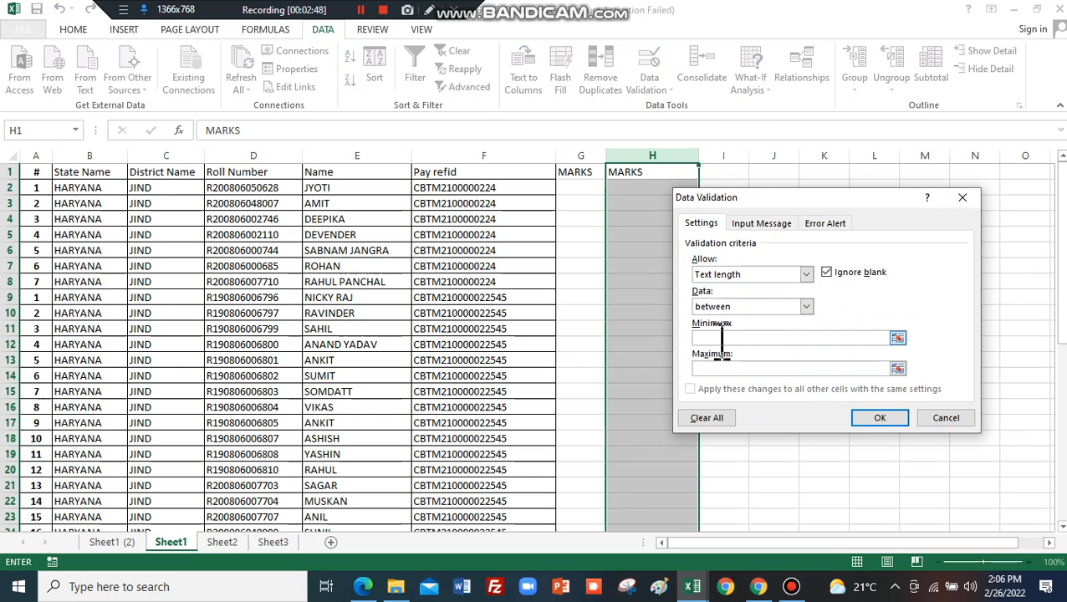
{"action": "type", "text": "10"}
{"action": "type", "text": "25"}
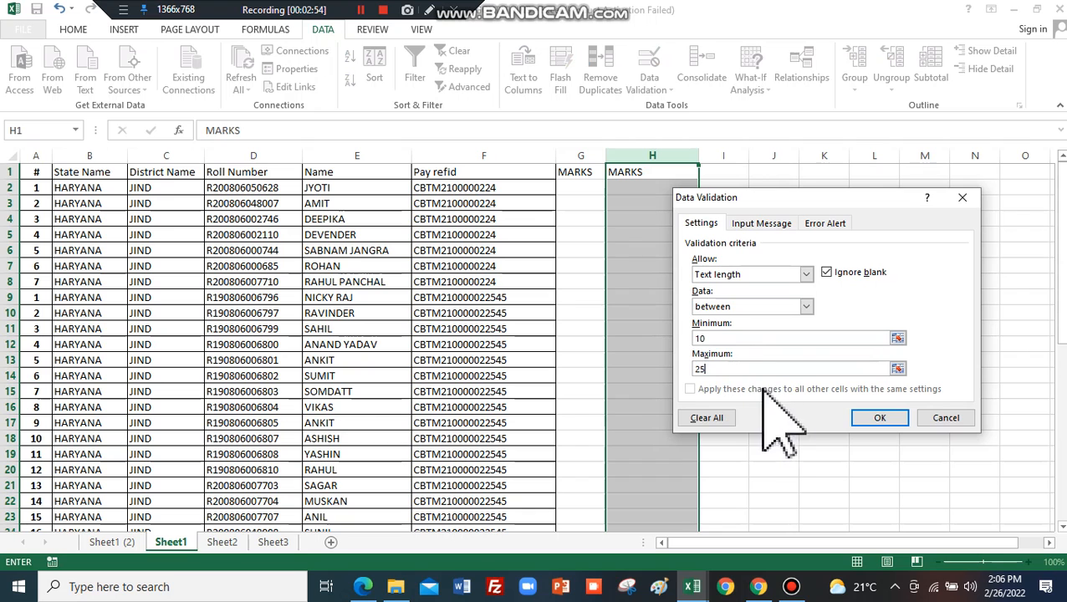
Add a Stop alert titled ENTER RIGHT LENTH with message WRONG LENTH and apply the rule.
{"action": "left_click", "coordinate": [831, 223]}
{"action": "left_click", "coordinate": [835, 295]}
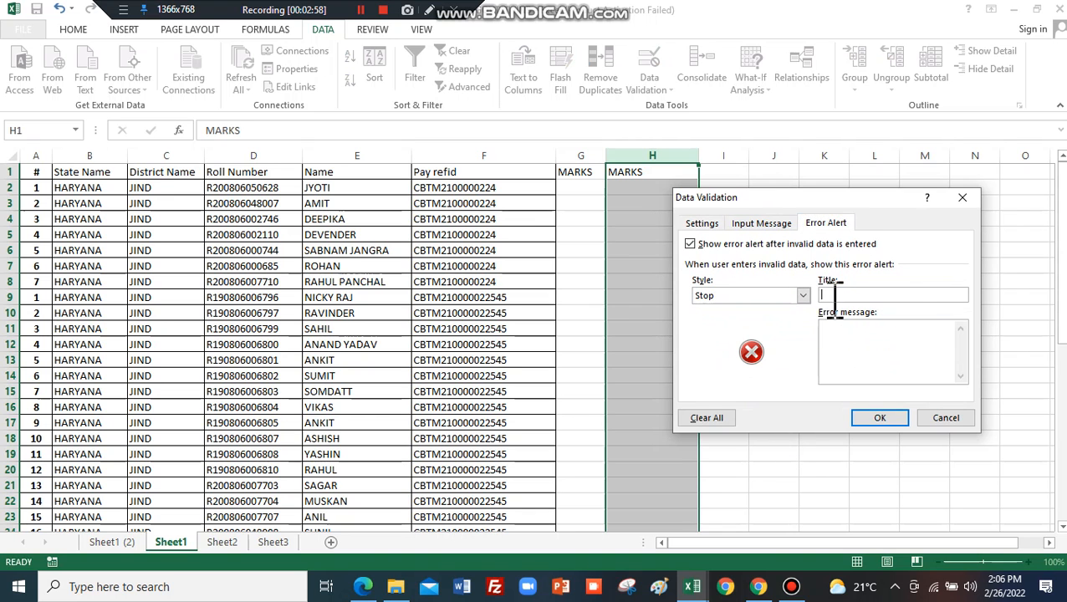
{"action": "type", "text": "ENTER RIGHT LENTH"}
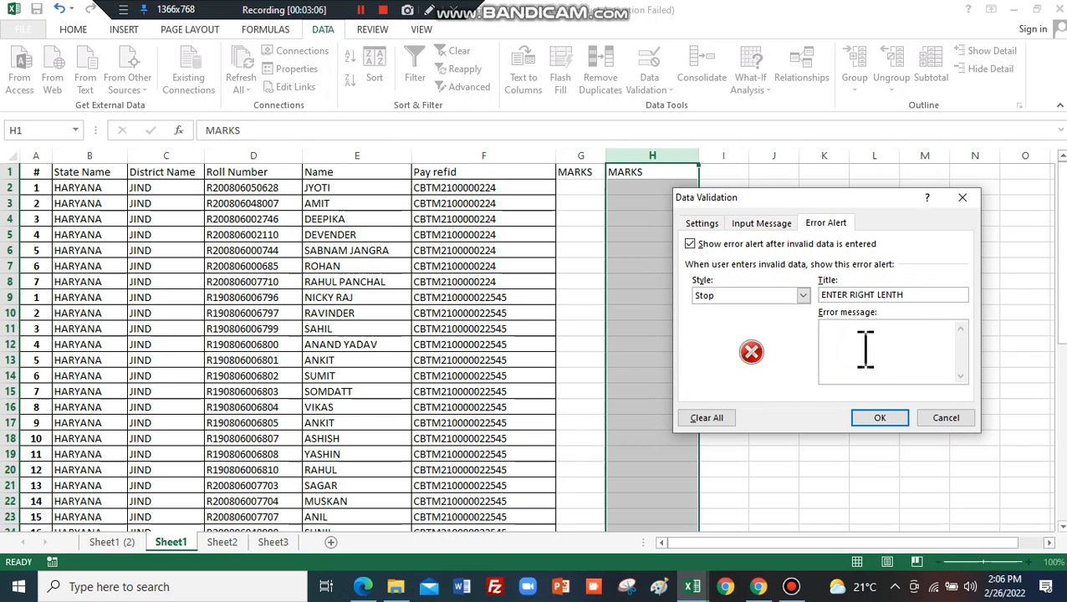
{"action": "left_click", "coordinate": [843, 336]}
{"action": "type", "text": "WRONG LENTH"}
{"action": "left_click", "coordinate": [870, 417]}
{"action": "left_click", "coordinate": [648, 189]}
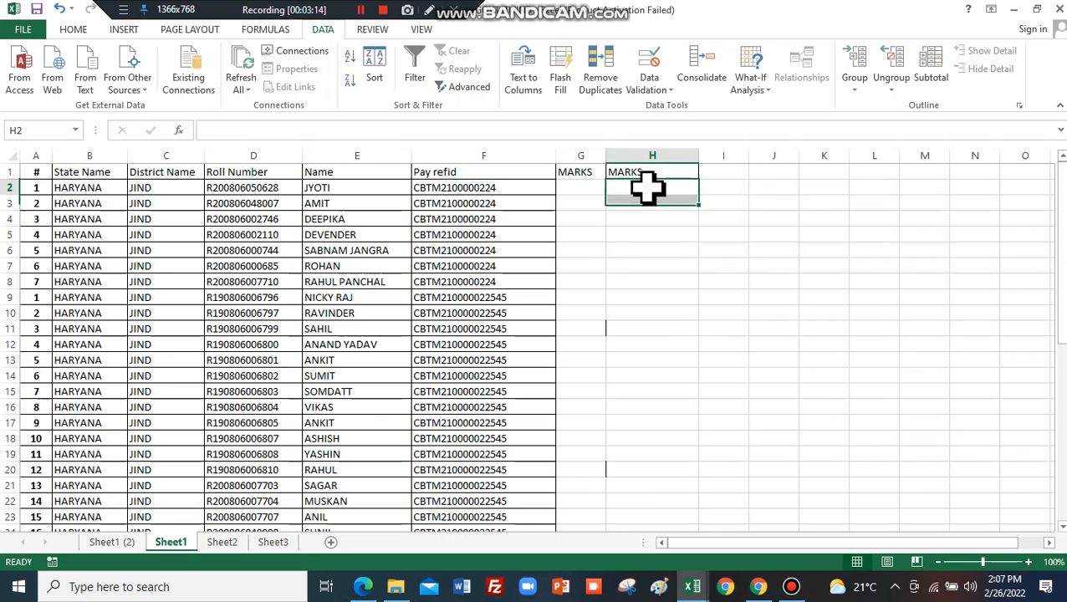
Test the rule with DATA in H1, then retry with the longer entry UWFWEFEFS.
{"action": "left_click", "coordinate": [657, 172]}
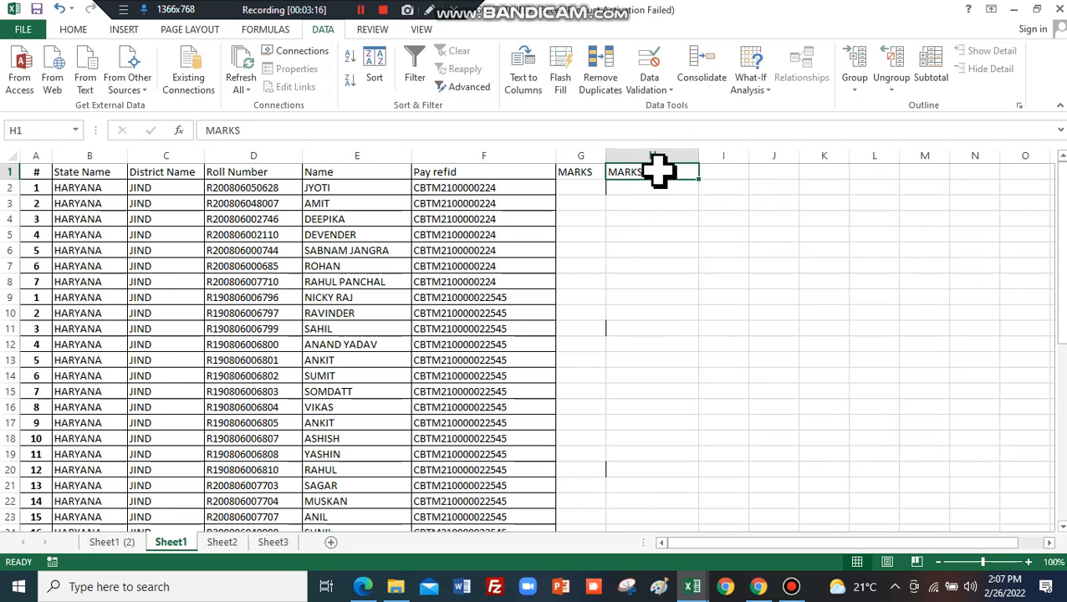
{"action": "type", "text": "DATA"}
{"action": "left_click", "coordinate": [650, 187]}
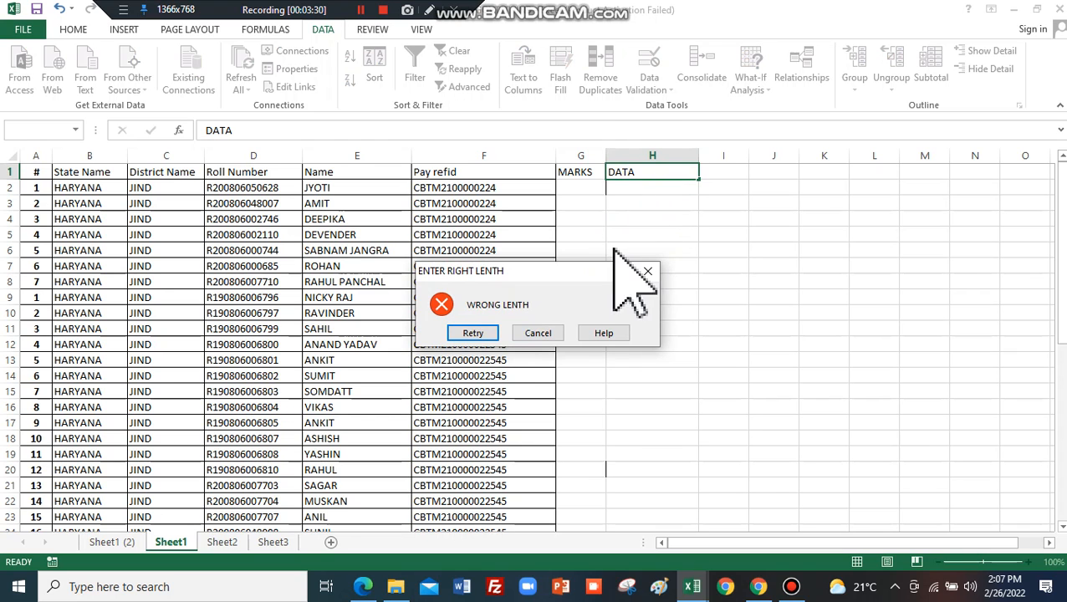
{"action": "left_click", "coordinate": [475, 339]}
{"action": "type", "text": "UWFWEFEFS"}
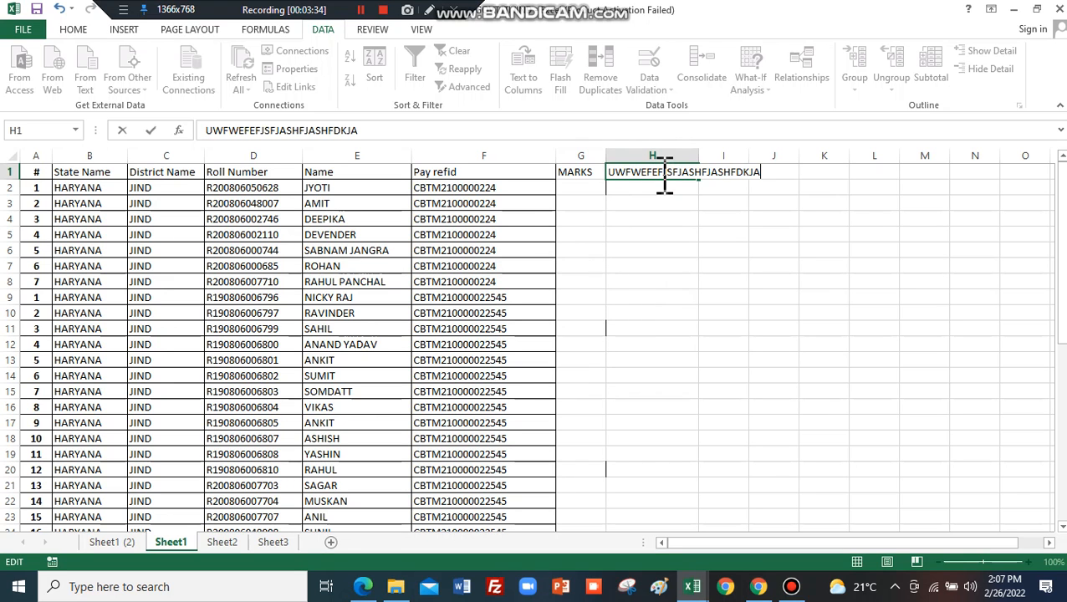
{"action": "key", "text": "Return"}
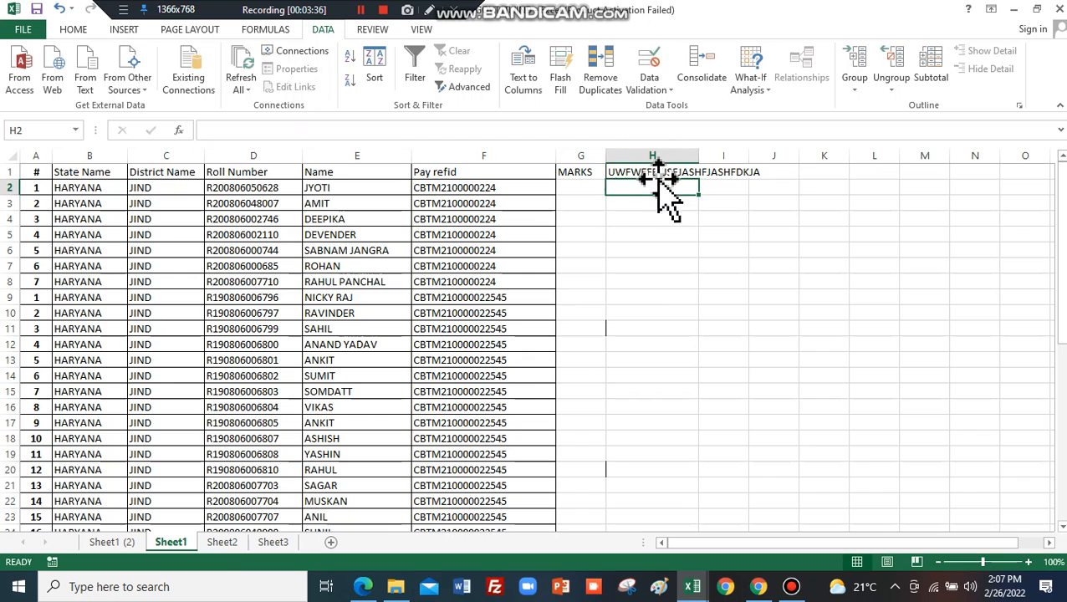
Cancel an overlong H1 entry, enter JASJFHSAHFJASHFJCDS instead, and type MARKS in J1.
{"action": "left_click", "coordinate": [658, 171]}
{"action": "type", "text": "EW"}
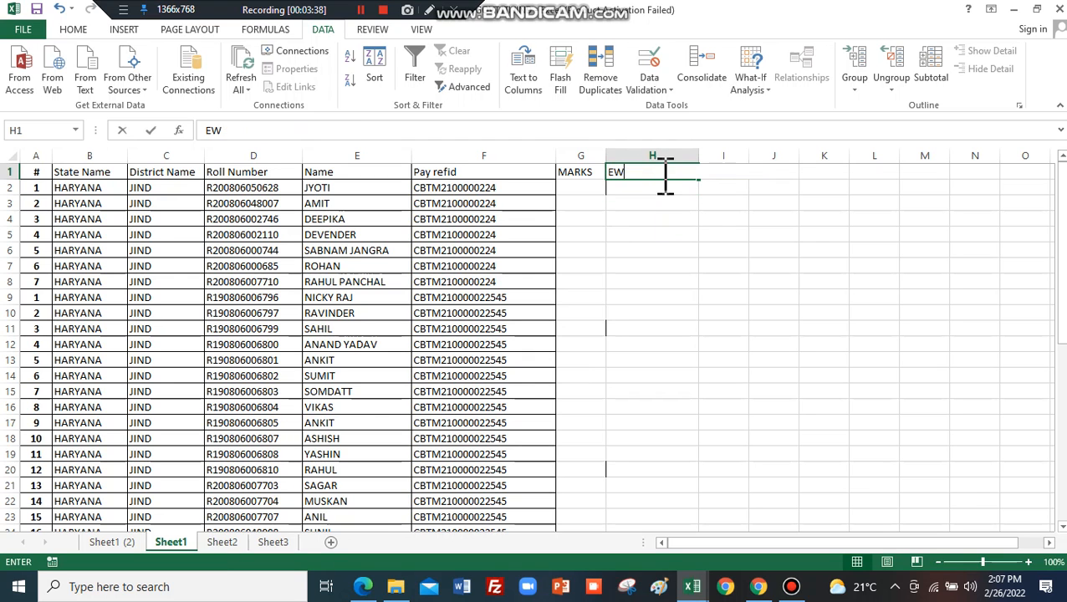
{"action": "type", "text": "FJGFJEJFGSDJFHASDKJHFKJADSHKFJHSDAKFJ"}
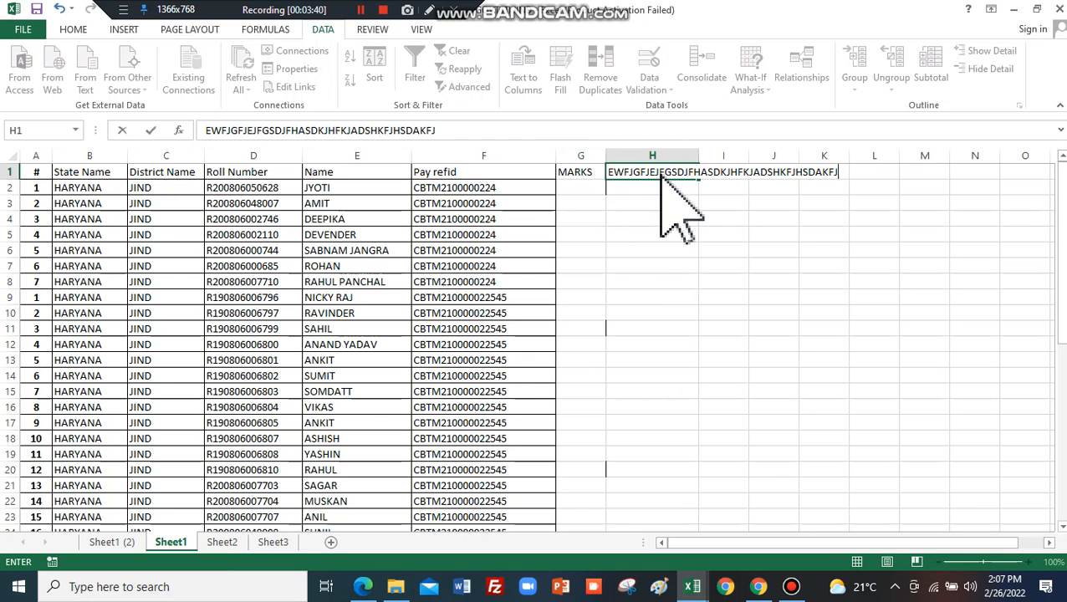
{"action": "key", "text": "Return"}
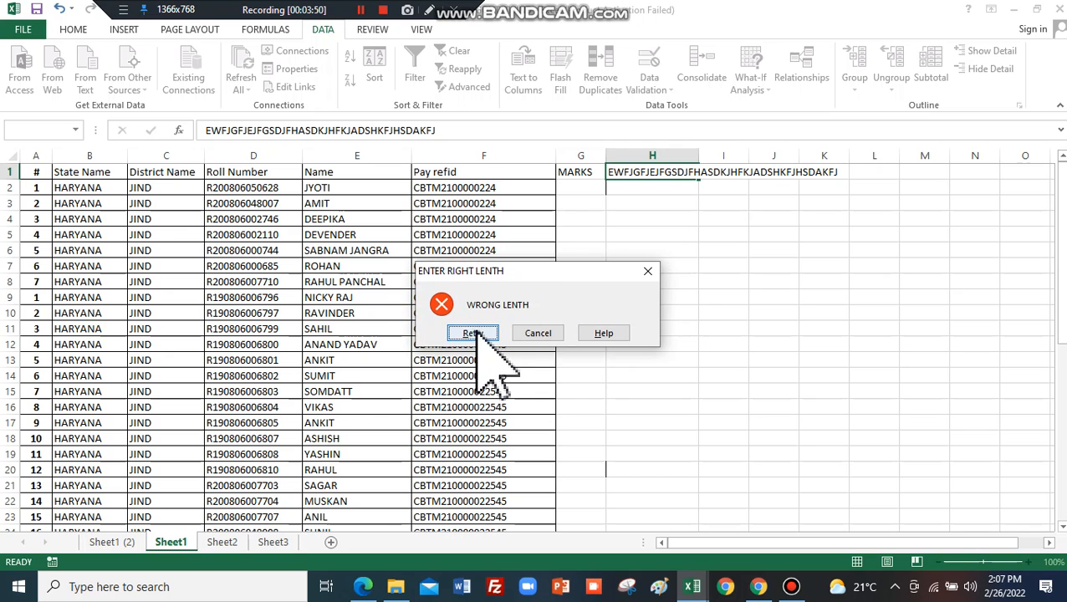
{"action": "left_click", "coordinate": [539, 333]}
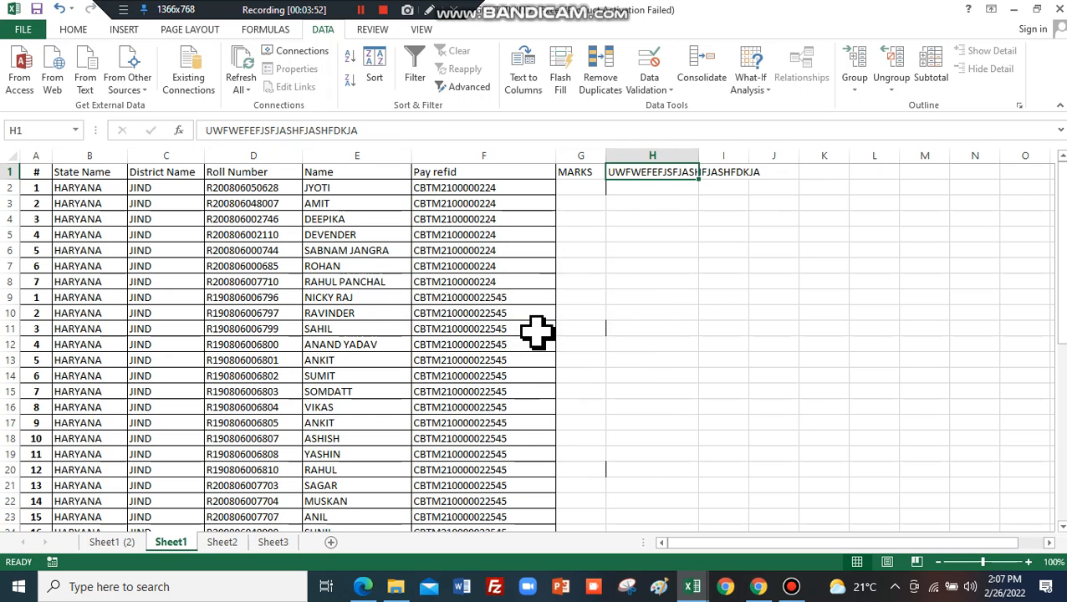
{"action": "type", "text": "JASJFHSAHFJASHFJCDS"}
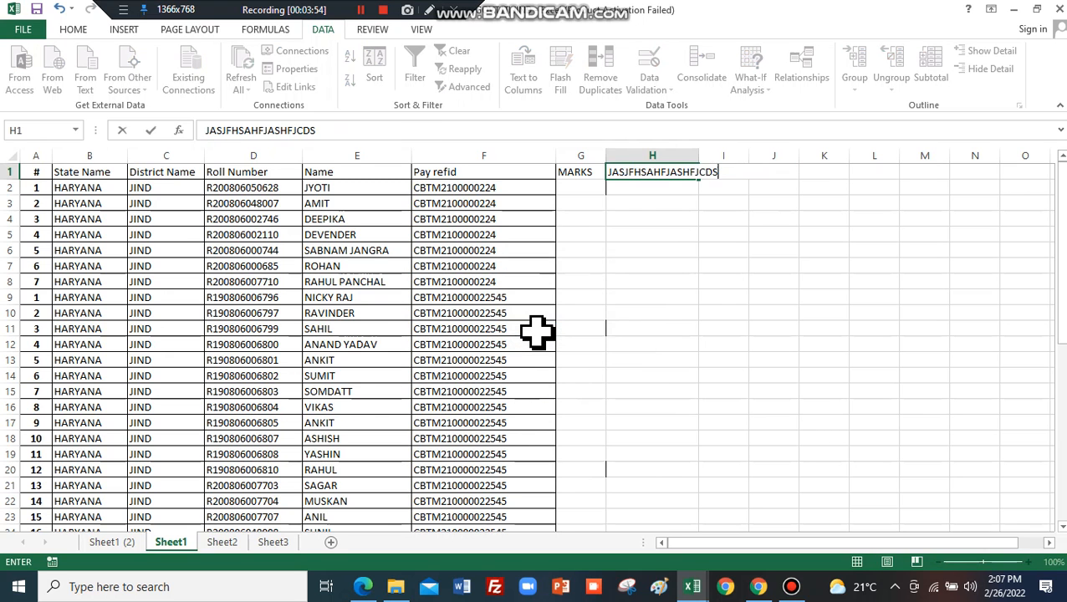
{"action": "key", "text": "Return"}
{"action": "left_click", "coordinate": [659, 328]}
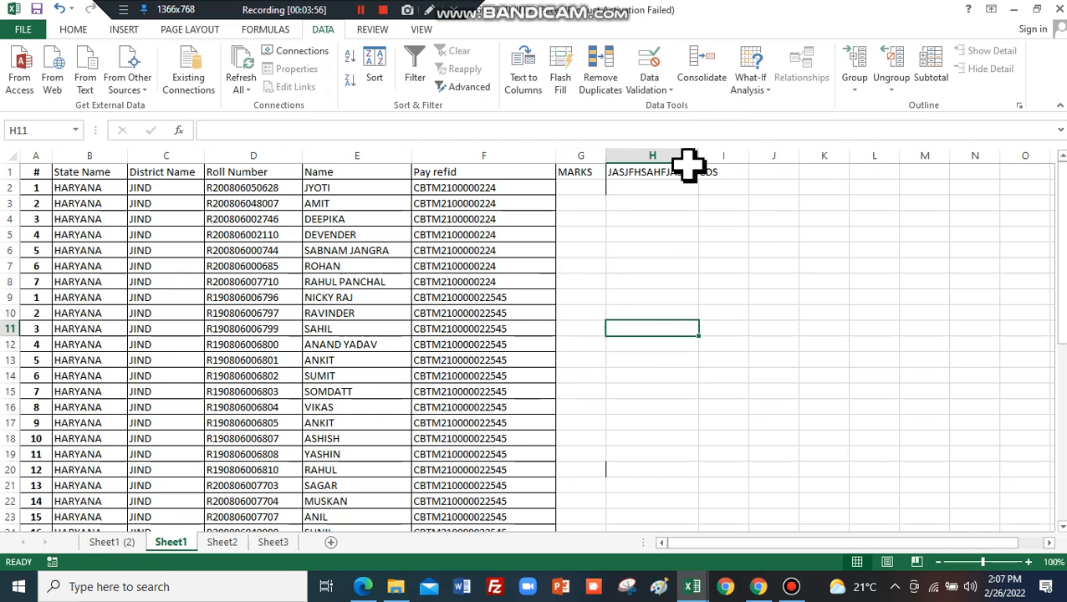
{"action": "left_click", "coordinate": [774, 172]}
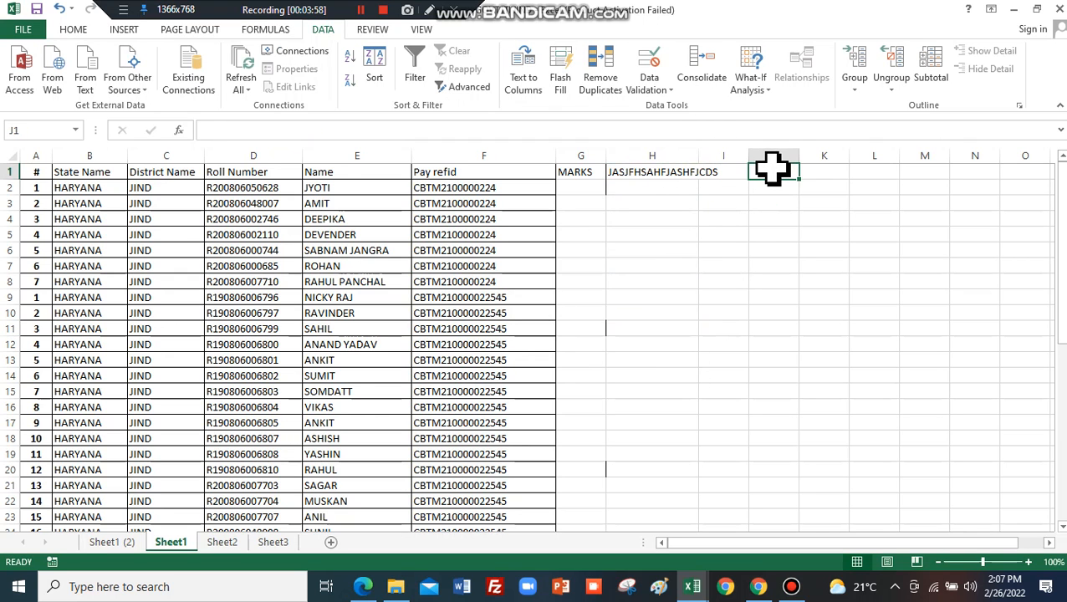
{"action": "type", "text": "MARKS"}
Set column J's validation to allow whole numbers between 10 and 100.
{"action": "left_click", "coordinate": [776, 155]}
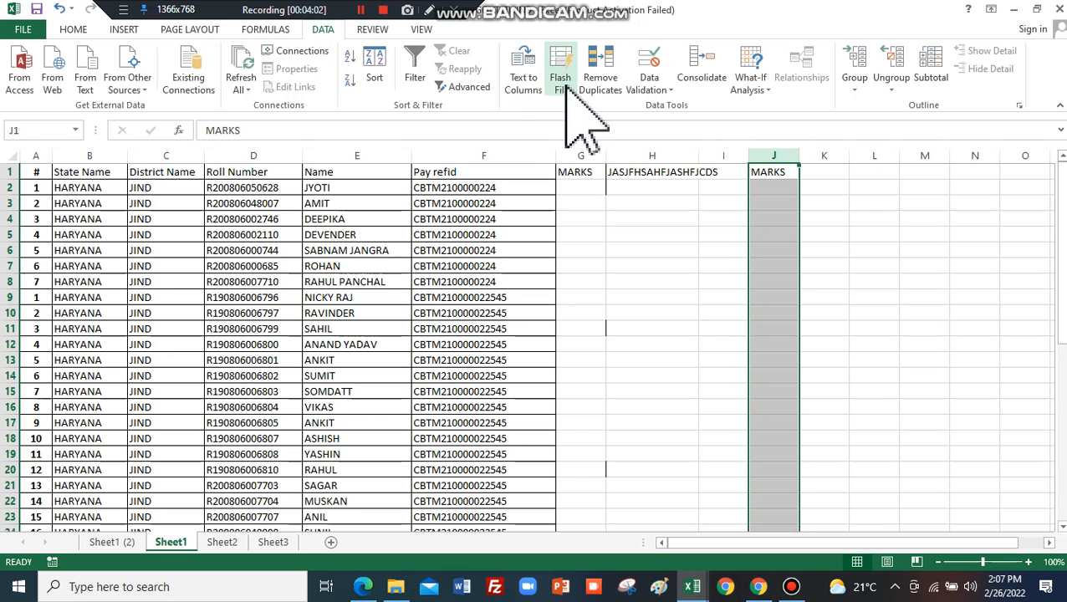
{"action": "left_click", "coordinate": [670, 91]}
{"action": "left_click", "coordinate": [690, 107]}
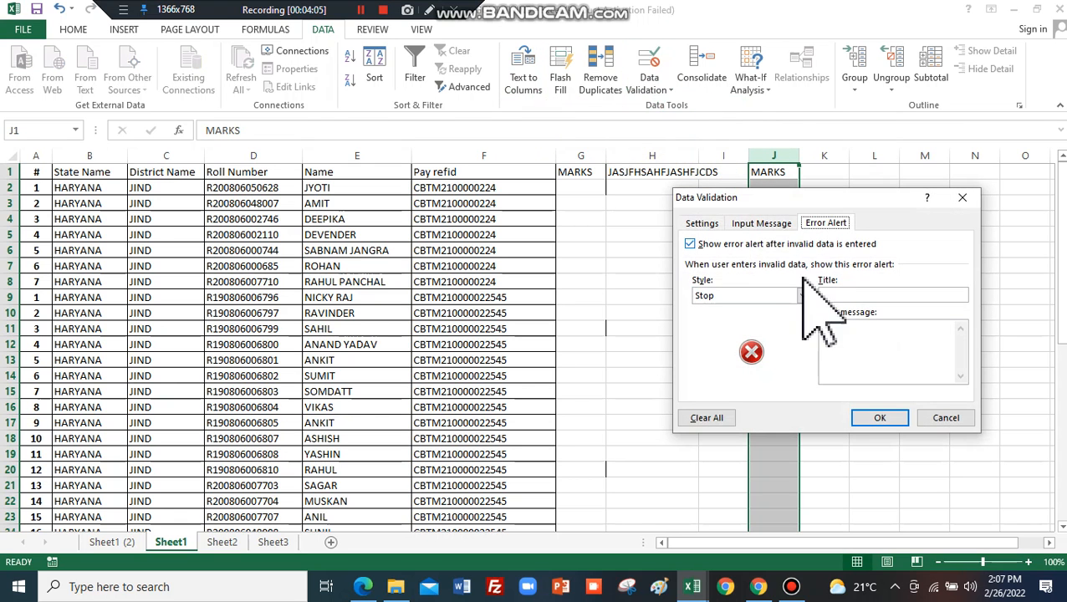
{"action": "left_click", "coordinate": [707, 223]}
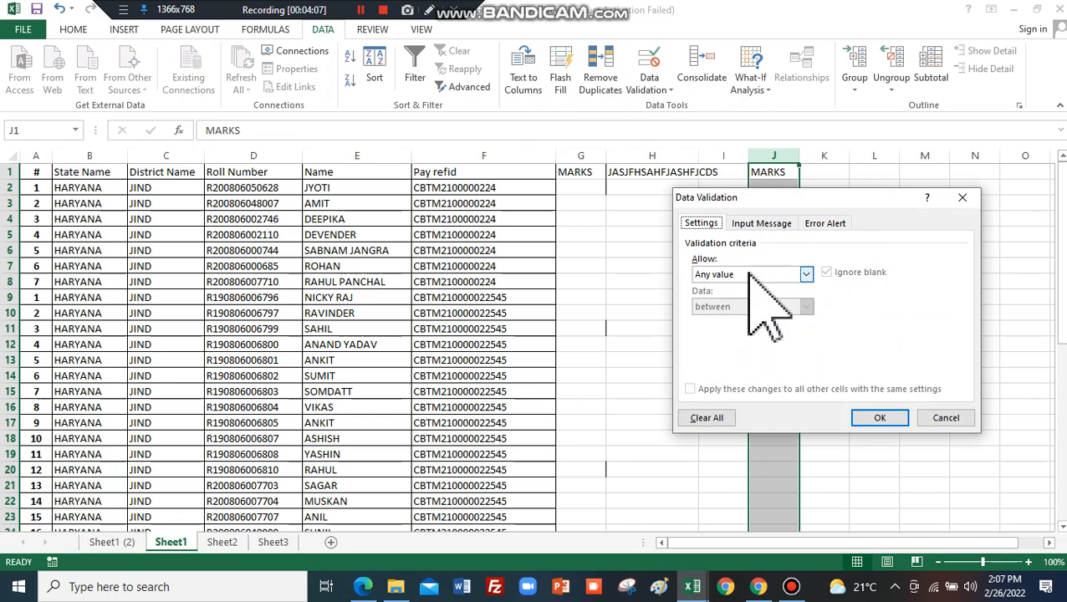
{"action": "left_click", "coordinate": [750, 275]}
{"action": "left_click", "coordinate": [736, 299]}
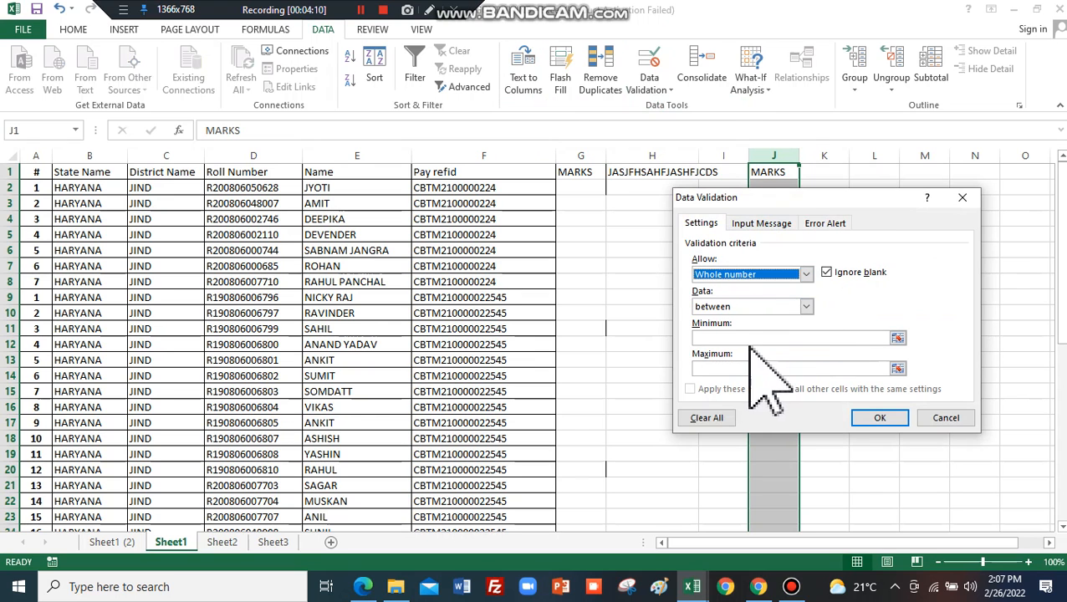
{"action": "left_click", "coordinate": [756, 338]}
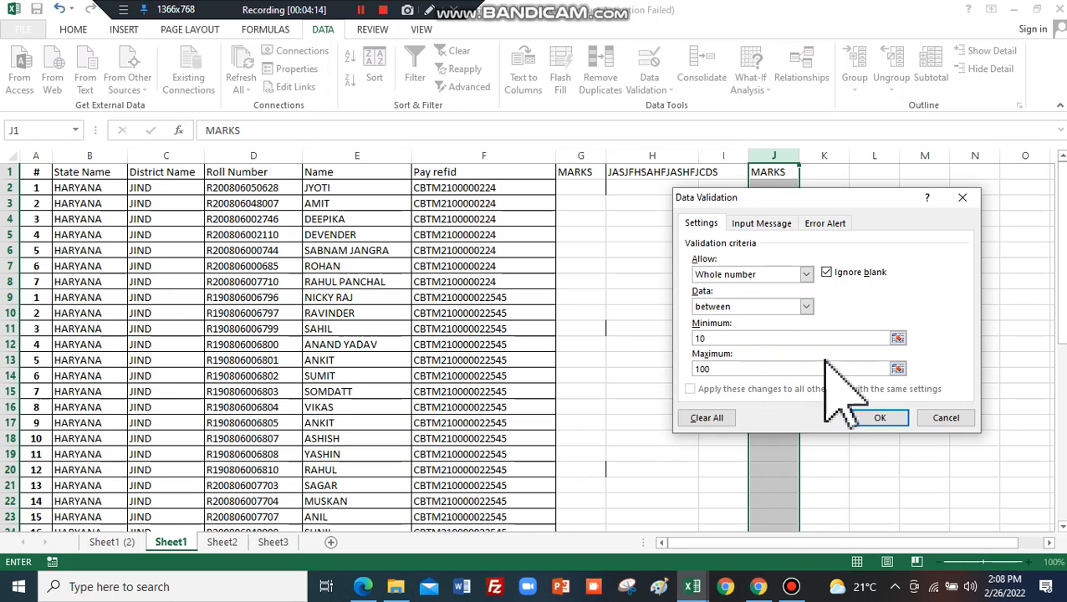
Add a Stop alert titled ENTER RIGHT VALUE with message WRONG VALUE and apply it.
{"action": "left_click", "coordinate": [828, 223]}
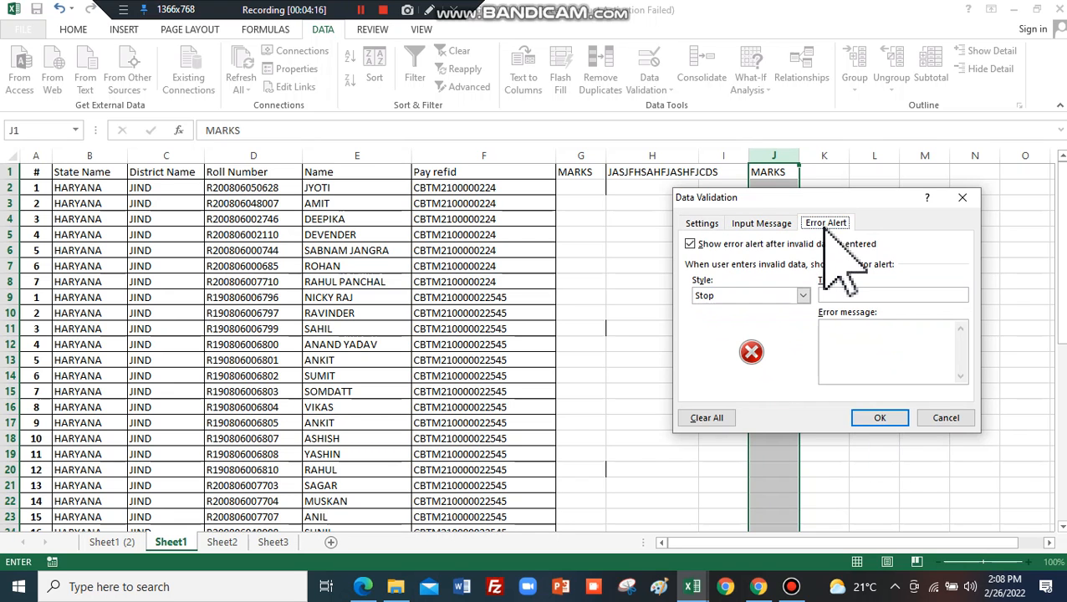
{"action": "left_click", "coordinate": [846, 295]}
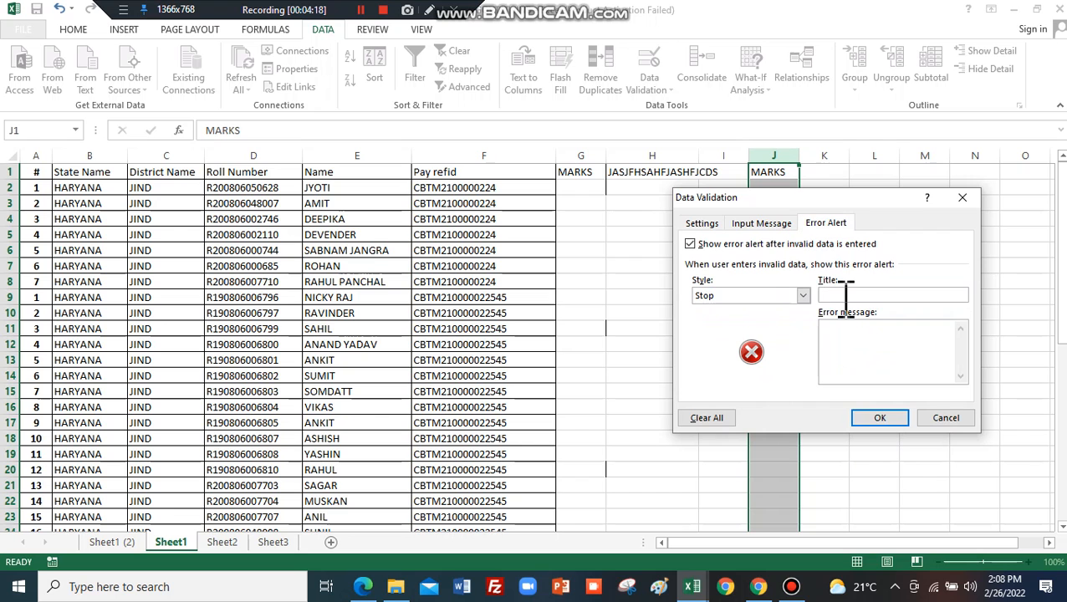
{"action": "type", "text": "ENTER RIGHT VALUE"}
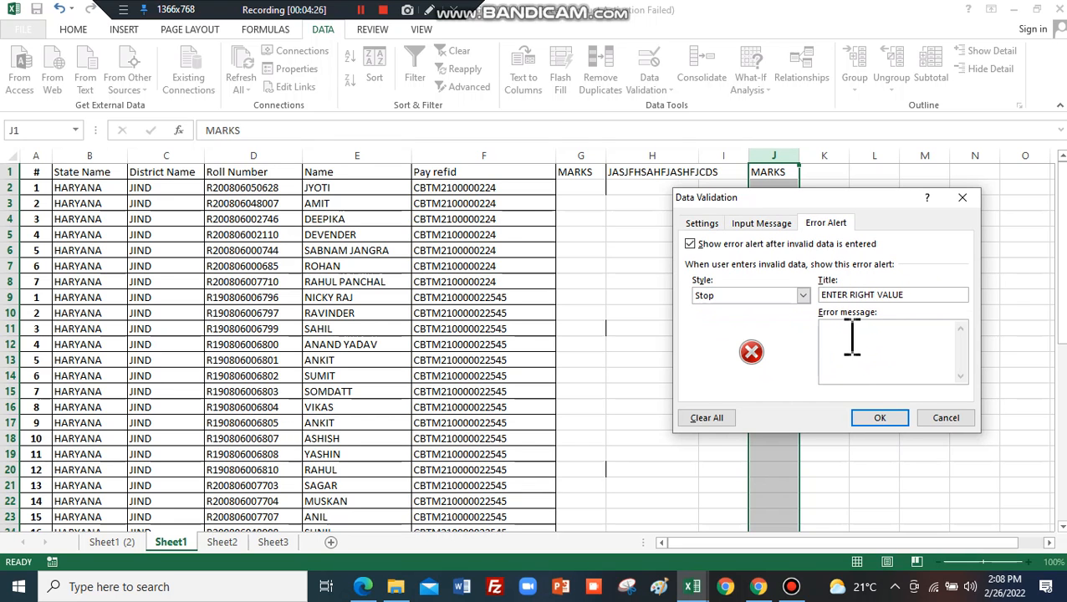
{"action": "left_click", "coordinate": [843, 334]}
{"action": "left_click", "coordinate": [878, 417]}
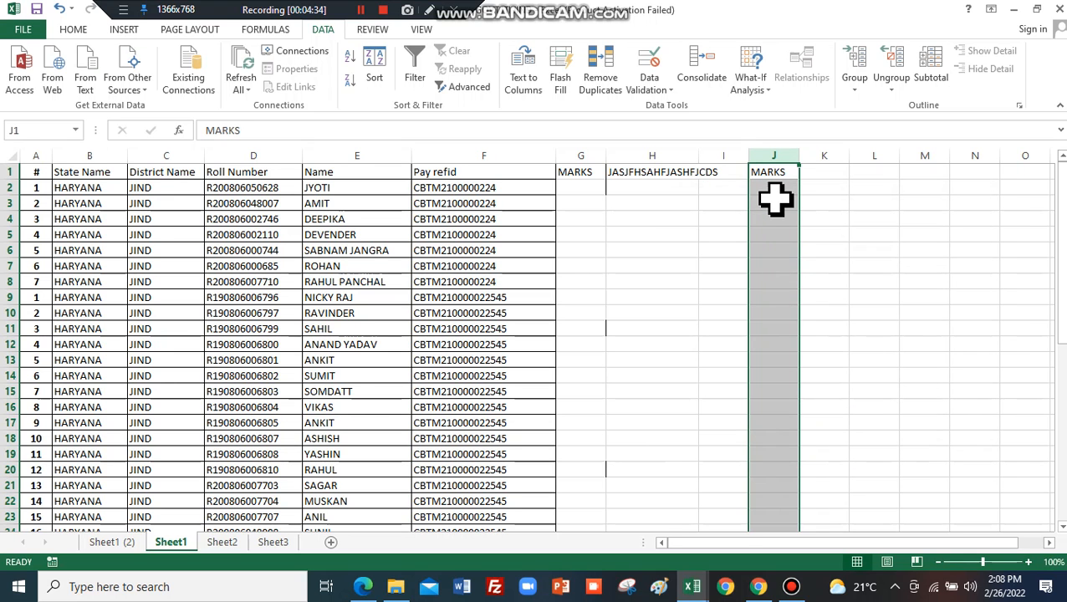
Enter 44 and 55 in J2 and J3, then replace the rejected 664534 in J4 with 55.
{"action": "left_click", "coordinate": [774, 192]}
{"action": "type", "text": "44"}
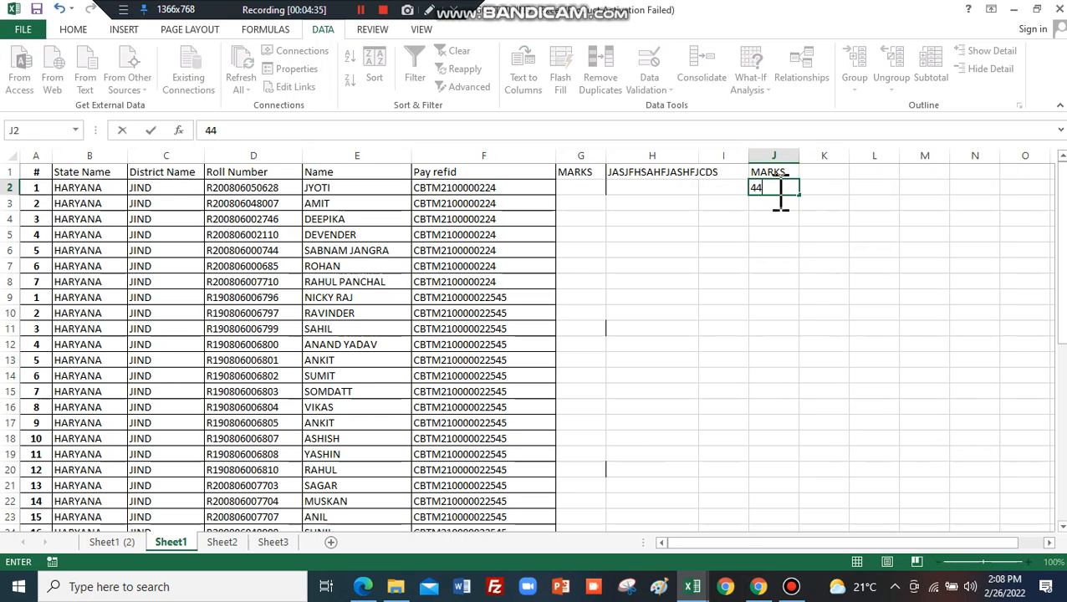
{"action": "key", "text": "Return"}
{"action": "type", "text": "55"}
{"action": "key", "text": "Return"}
{"action": "type", "text": "664534"}
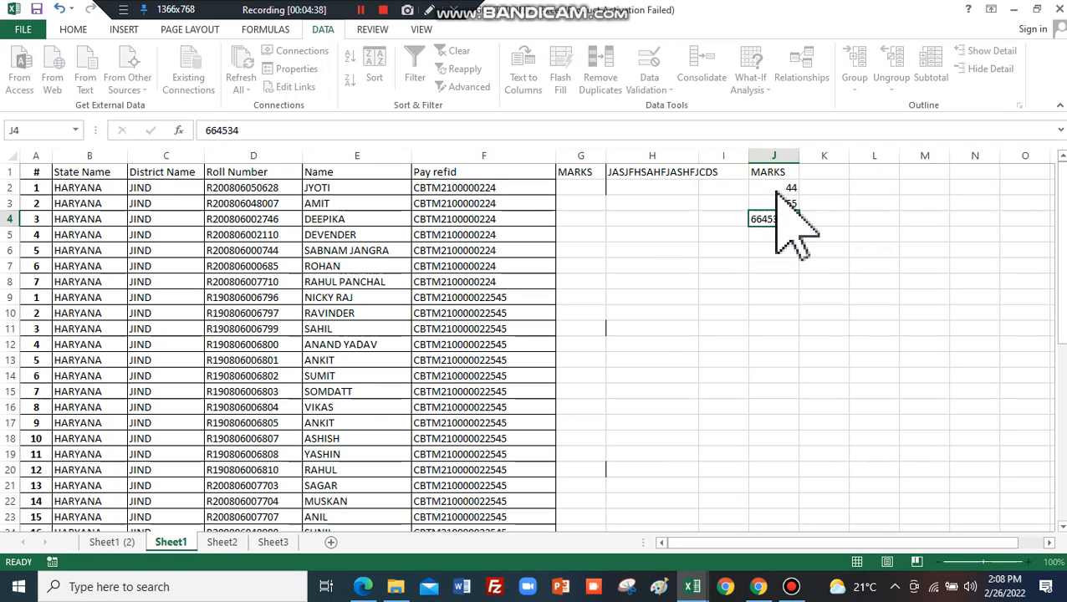
{"action": "key", "text": "Return"}
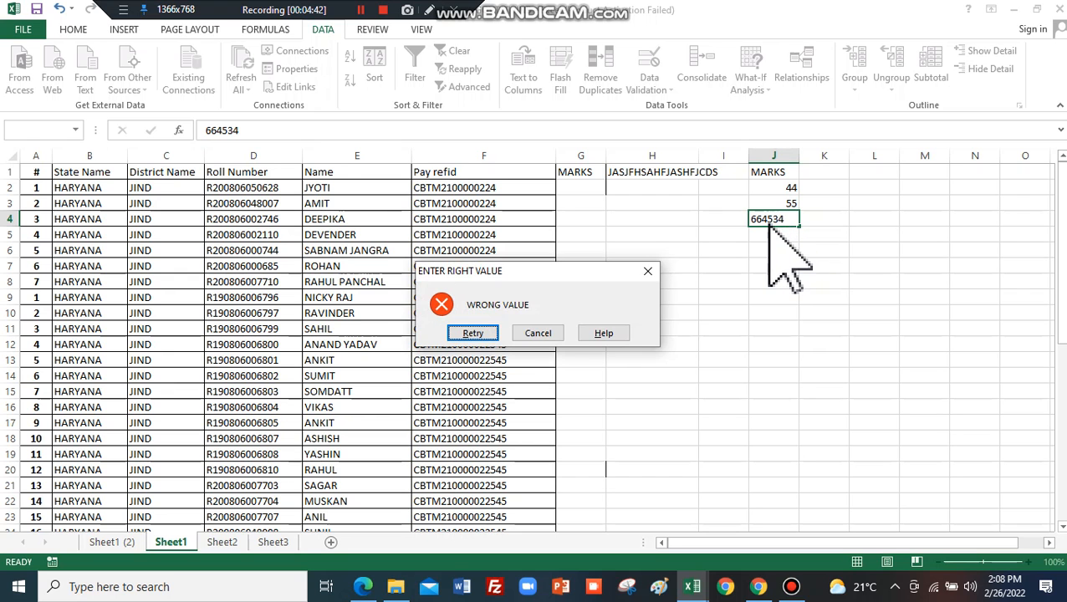
{"action": "left_click", "coordinate": [474, 334]}
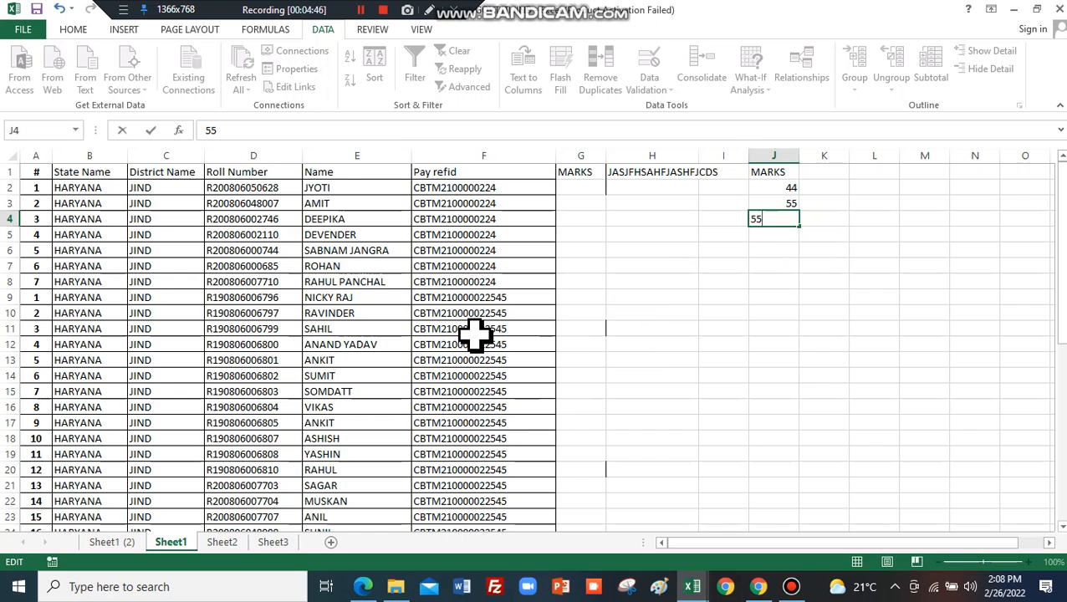
{"action": "key", "text": "Return"}
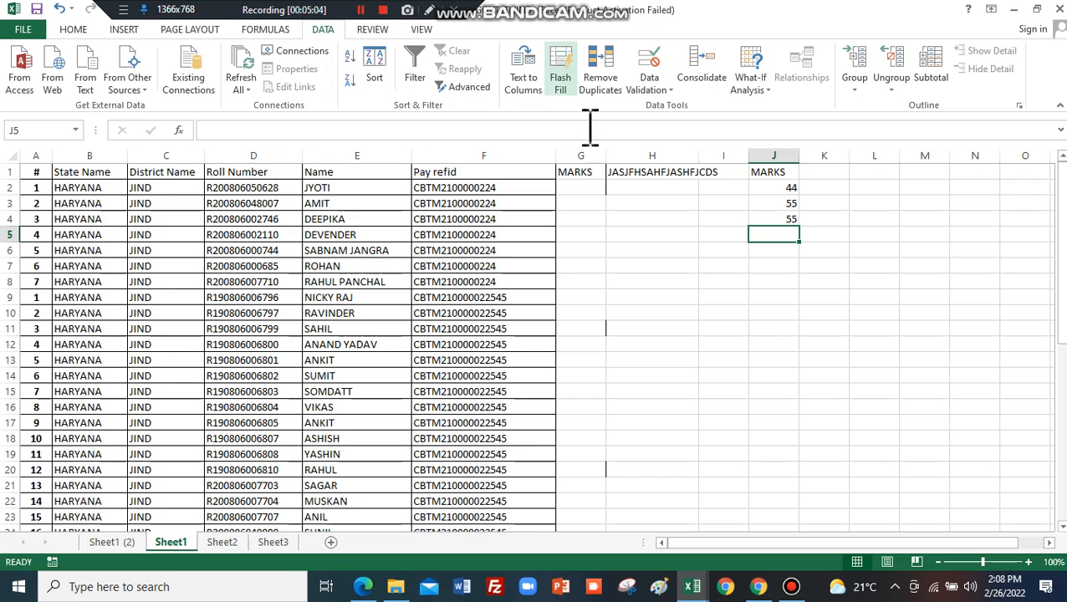
Run Circle Invalid Data from the Data Validation menu so the MARKS heading in J1 gets circled.
{"action": "left_click", "coordinate": [670, 91]}
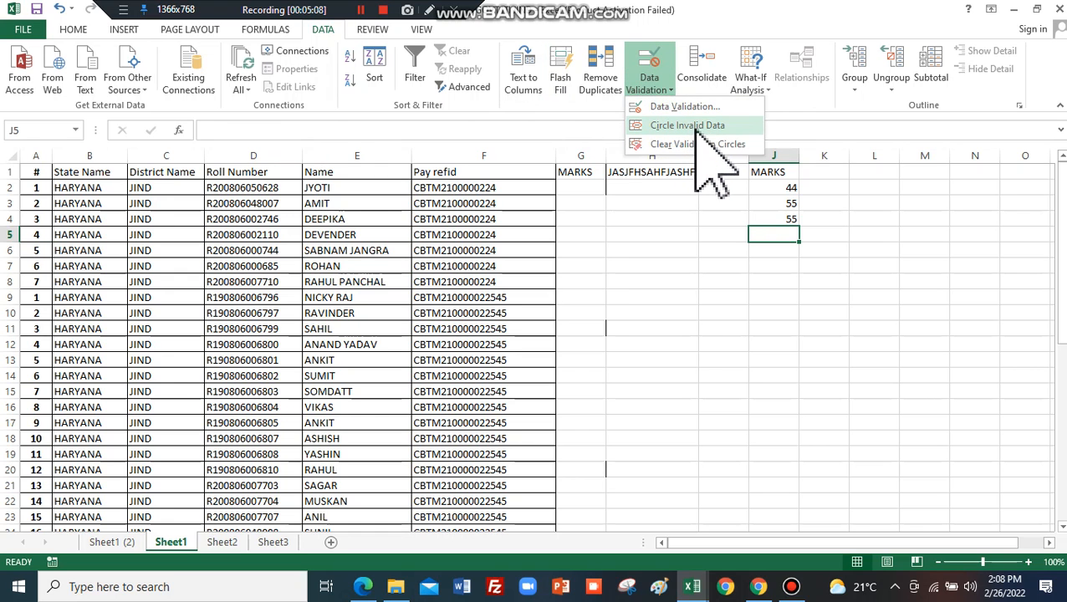
{"action": "left_click", "coordinate": [718, 128]}
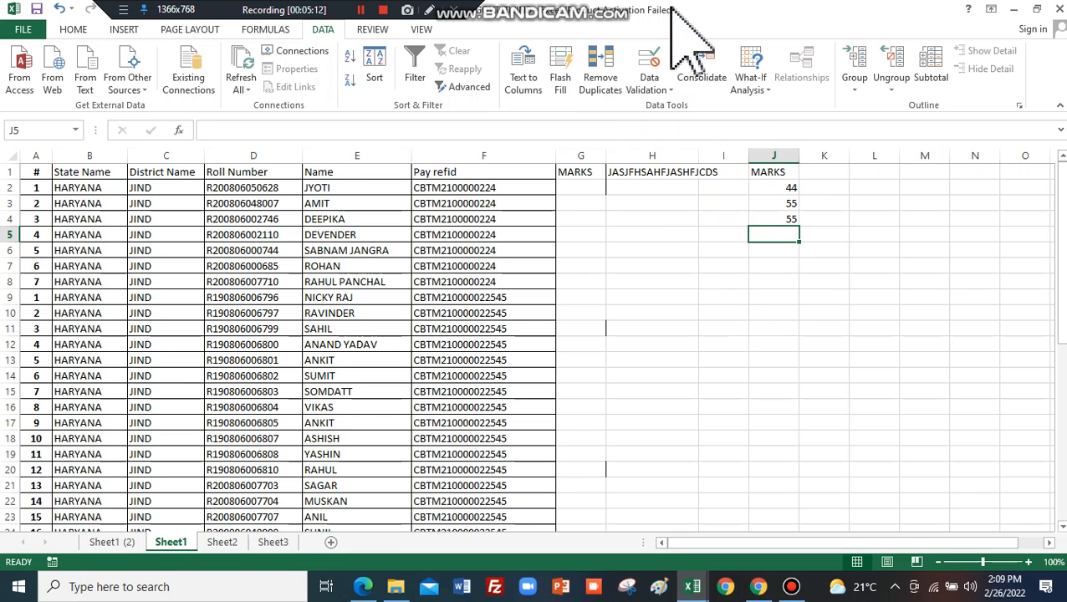
{"action": "left_click", "coordinate": [662, 84]}
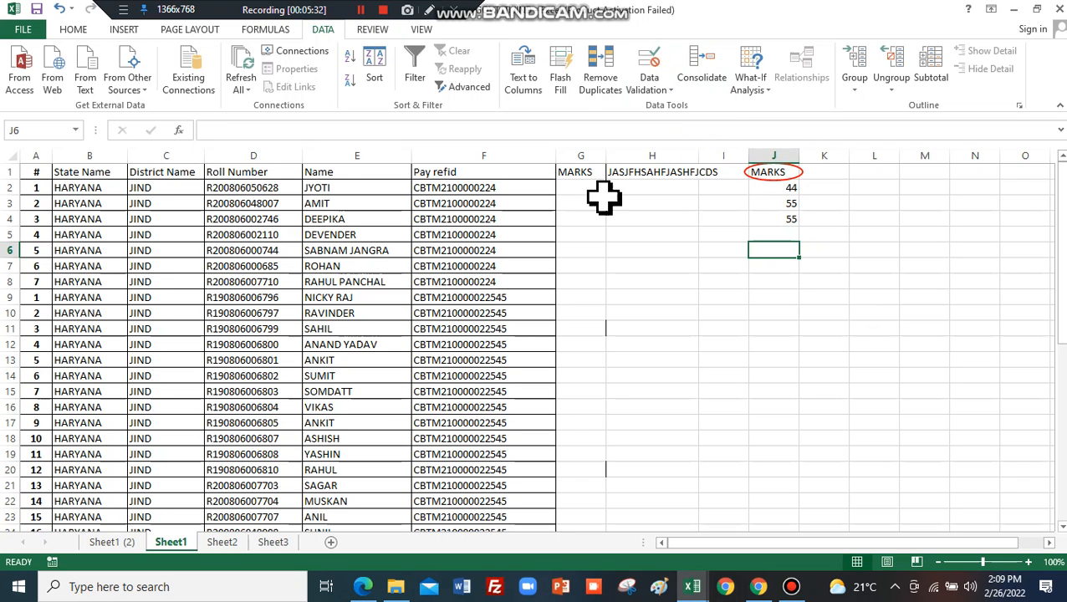
Check the G1 and H1 headings, then try 3435FDSFSDFSD in J5 and cancel the rejection.
{"action": "left_click", "coordinate": [586, 174]}
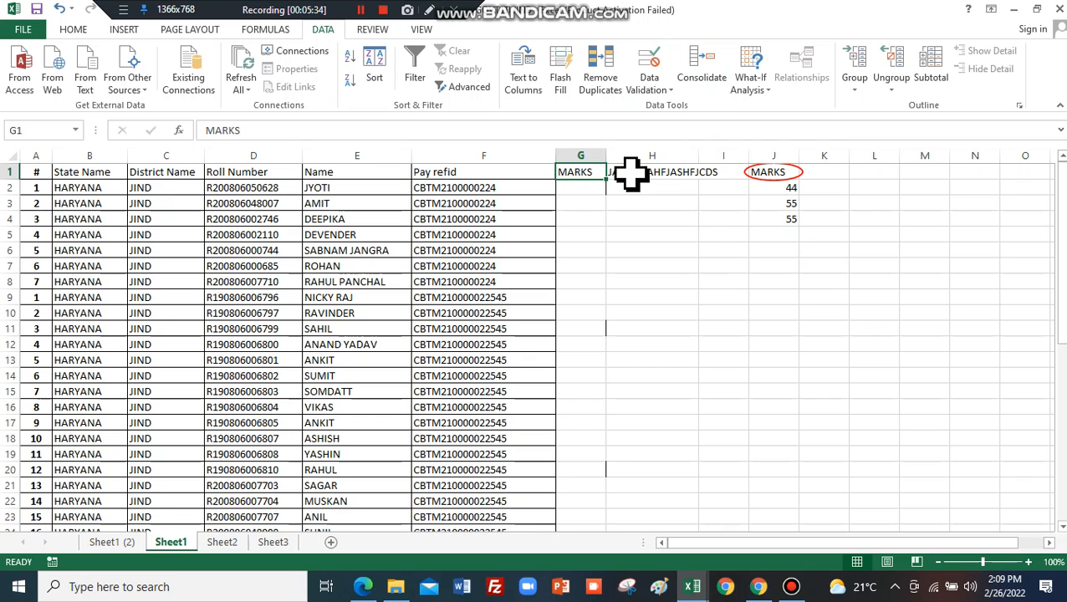
{"action": "left_click", "coordinate": [631, 173]}
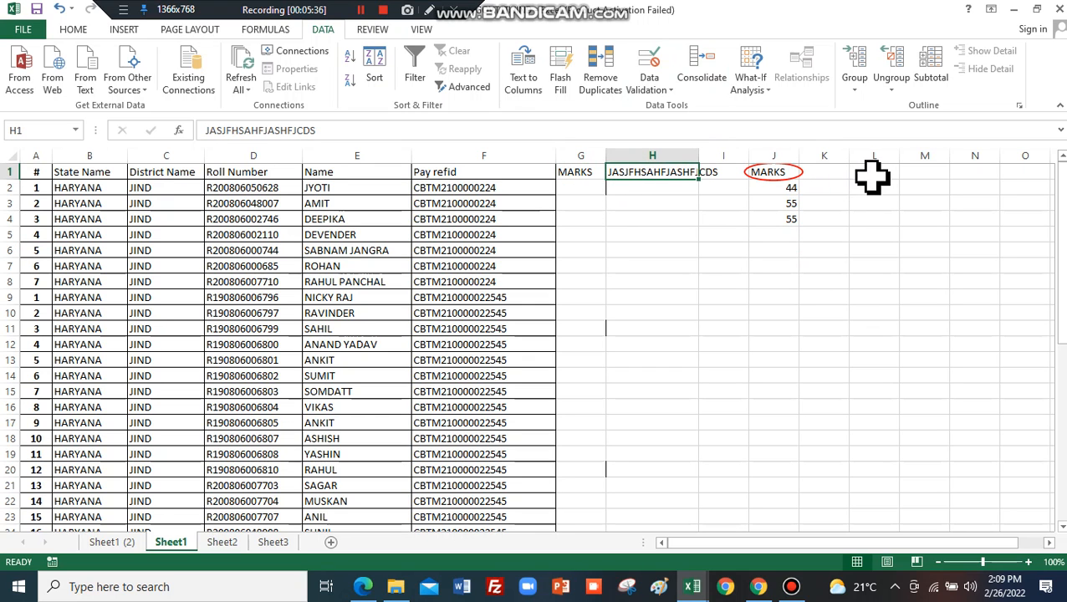
{"action": "left_click", "coordinate": [776, 235]}
{"action": "type", "text": "3435"}
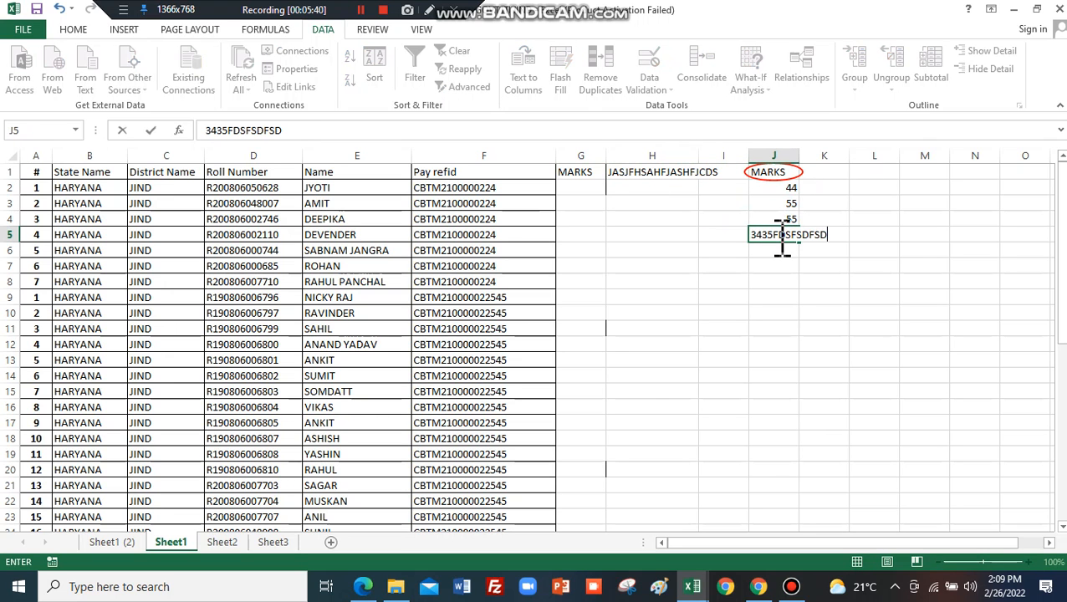
{"action": "type", "text": "FDSFSDFSD"}
{"action": "key", "text": "Return"}
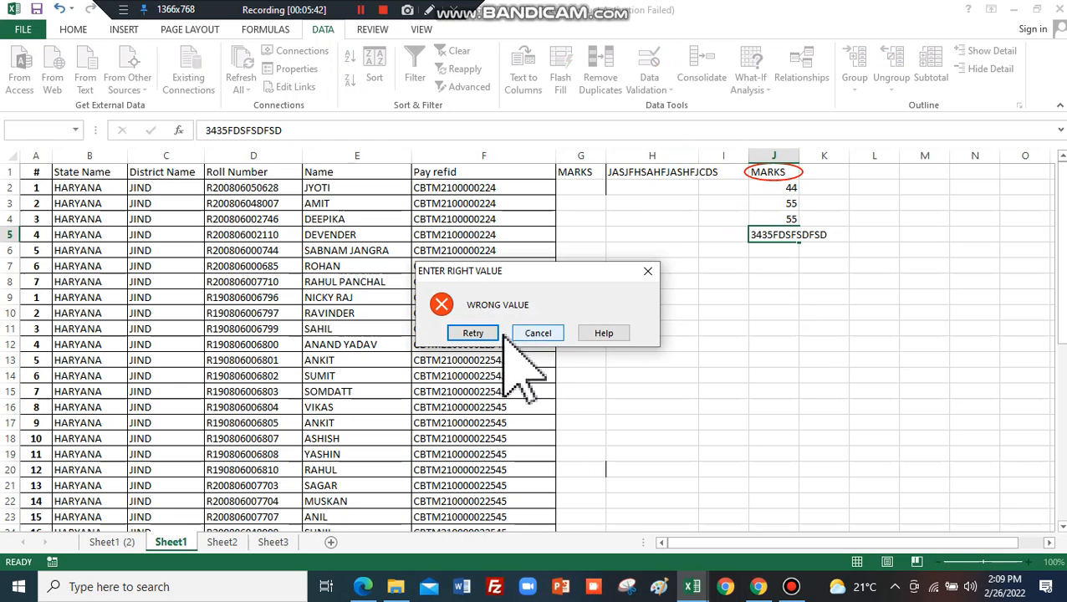
{"action": "left_click", "coordinate": [538, 334]}
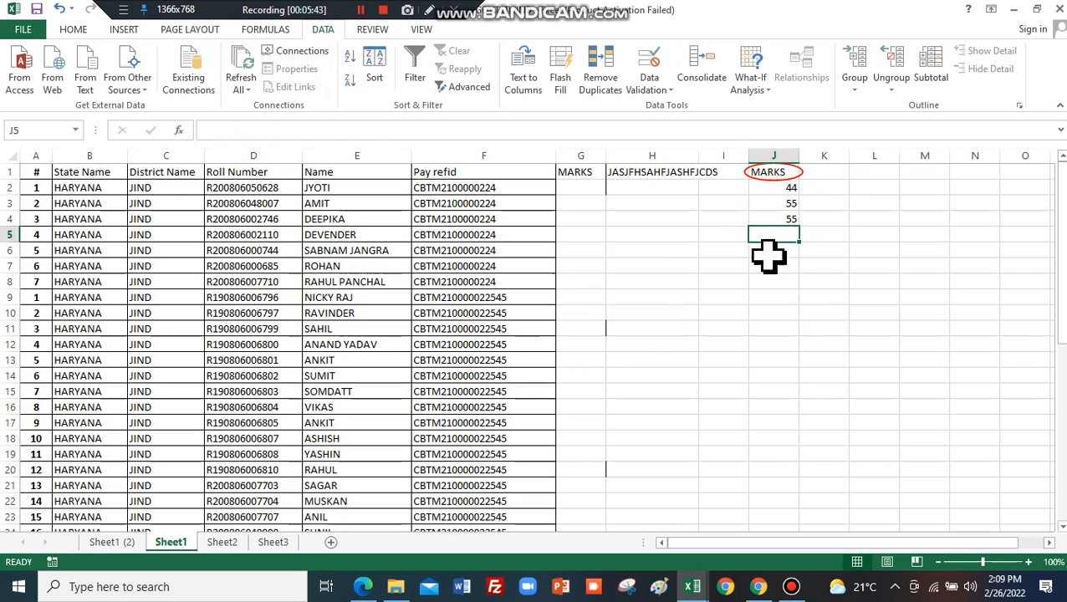
Cancel the rejected GDGDR entry in J5, enter 66 there, and select J1.
{"action": "type", "text": "GDGD"}
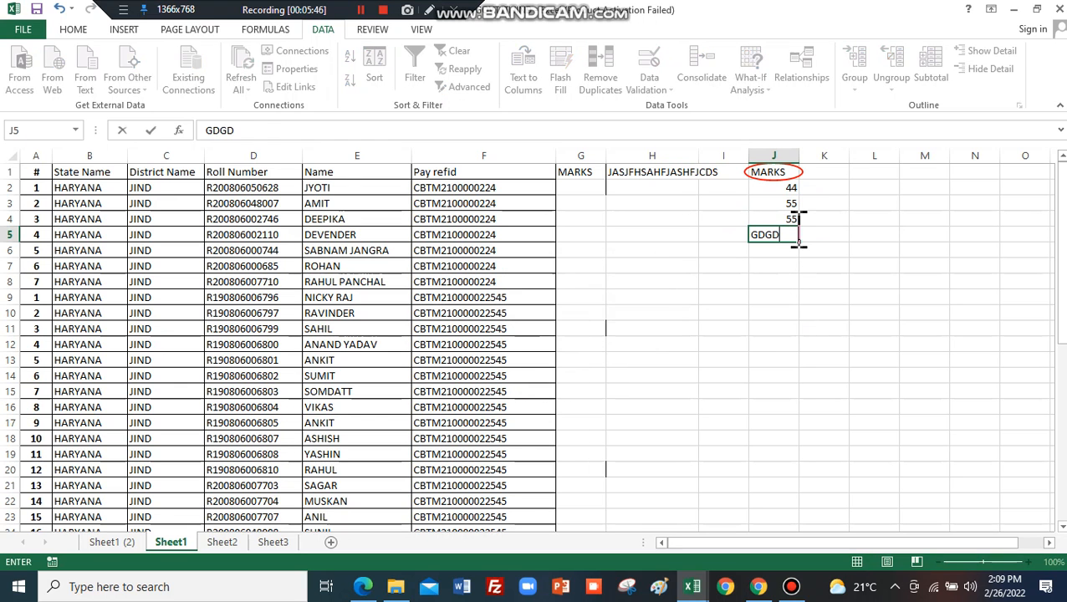
{"action": "type", "text": "R"}
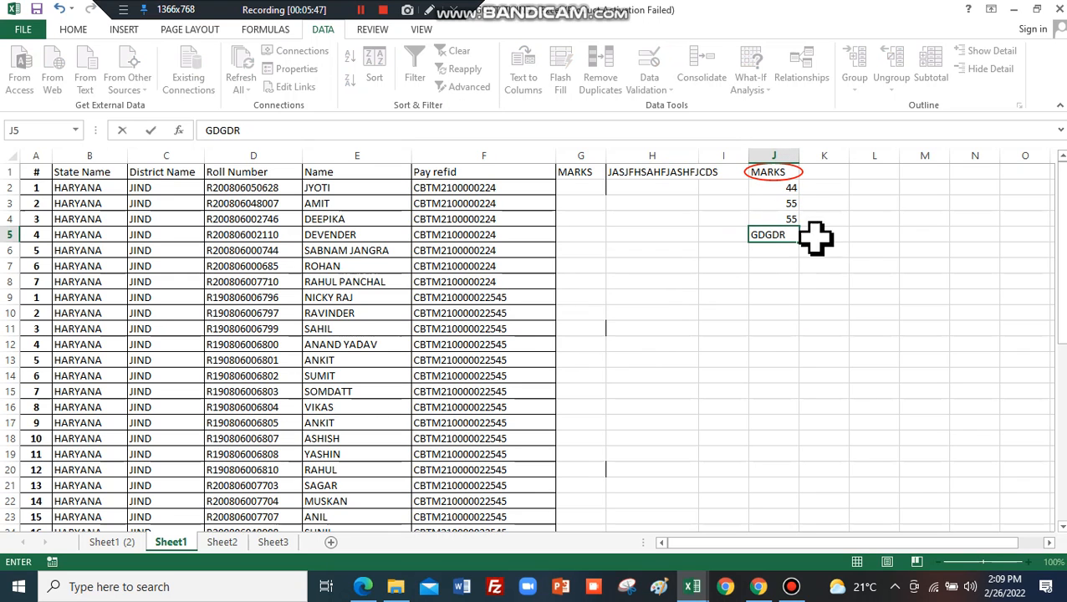
{"action": "key", "text": "Return"}
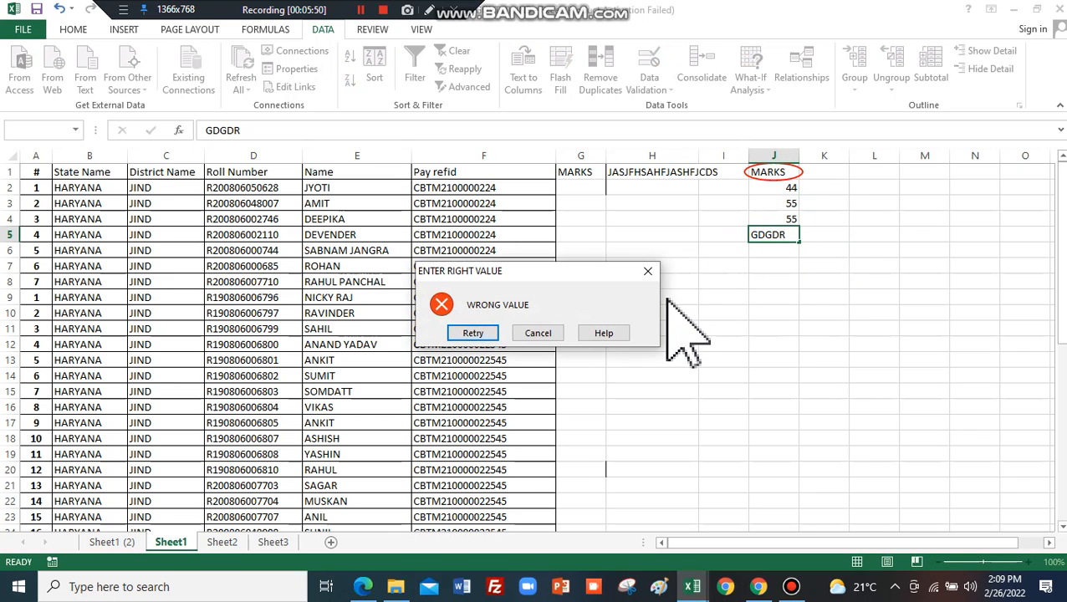
{"action": "left_click", "coordinate": [538, 333]}
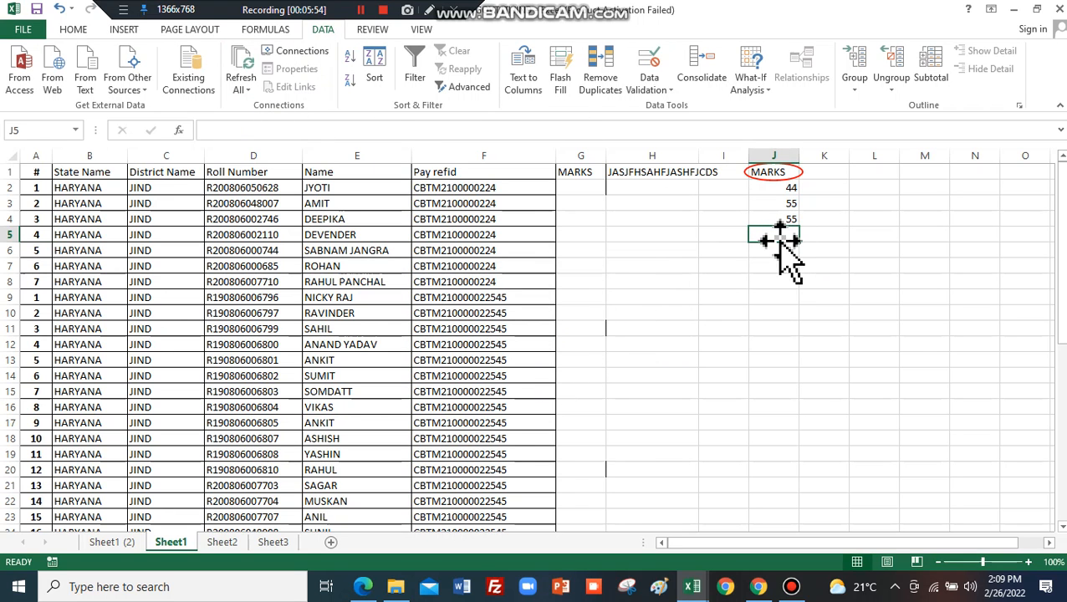
{"action": "type", "text": "66"}
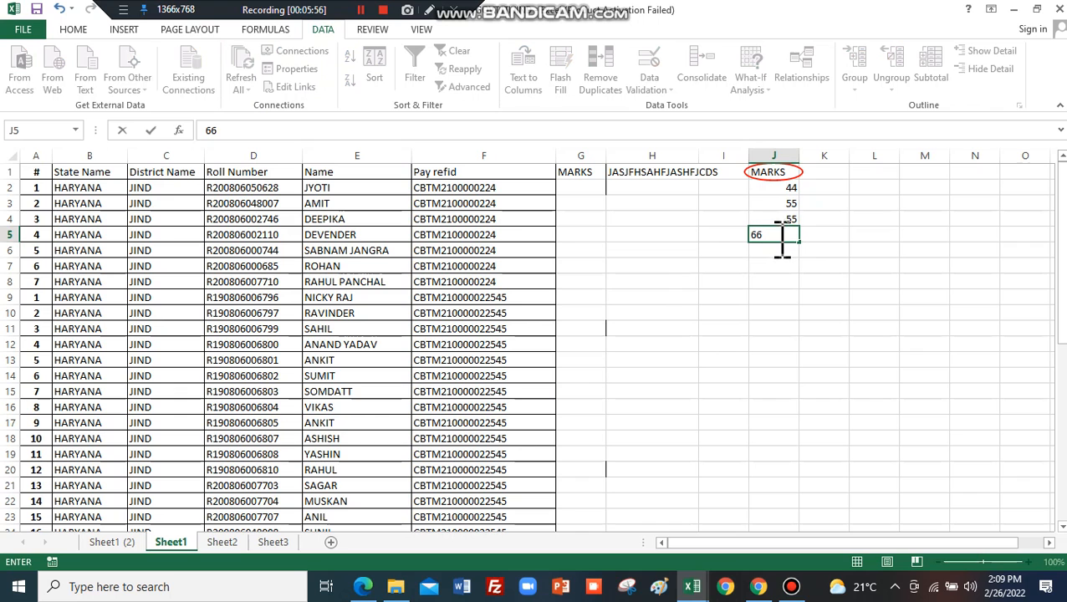
{"action": "key", "text": "Return"}
{"action": "left_click", "coordinate": [771, 171]}
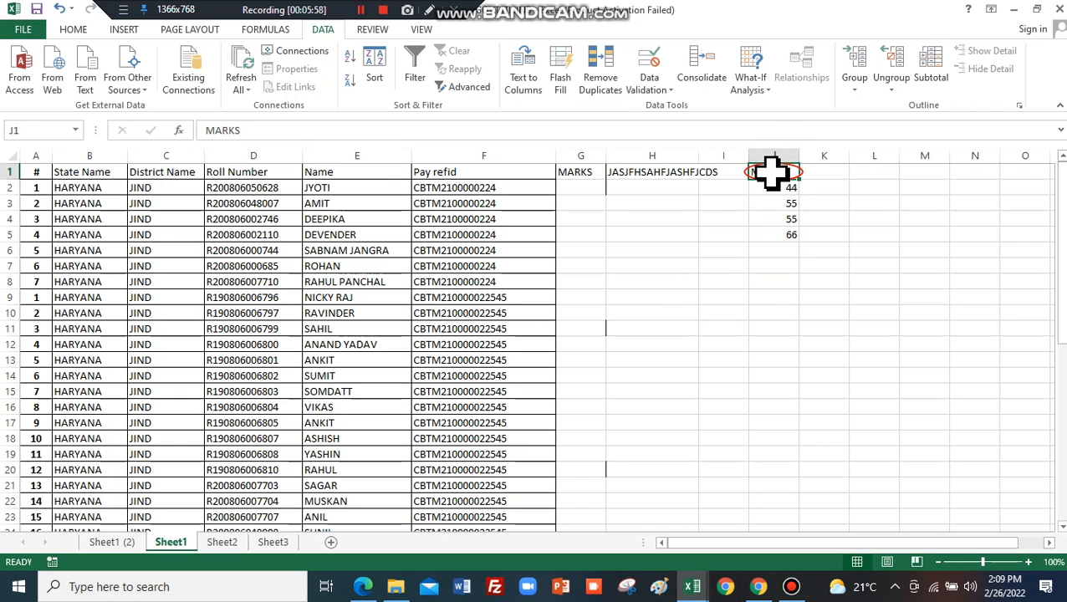
Put 66 in J1, confirm JDFHG is rejected there, then rerun Circle Invalid Data.
{"action": "type", "text": "66"}
{"action": "left_click", "coordinate": [755, 203]}
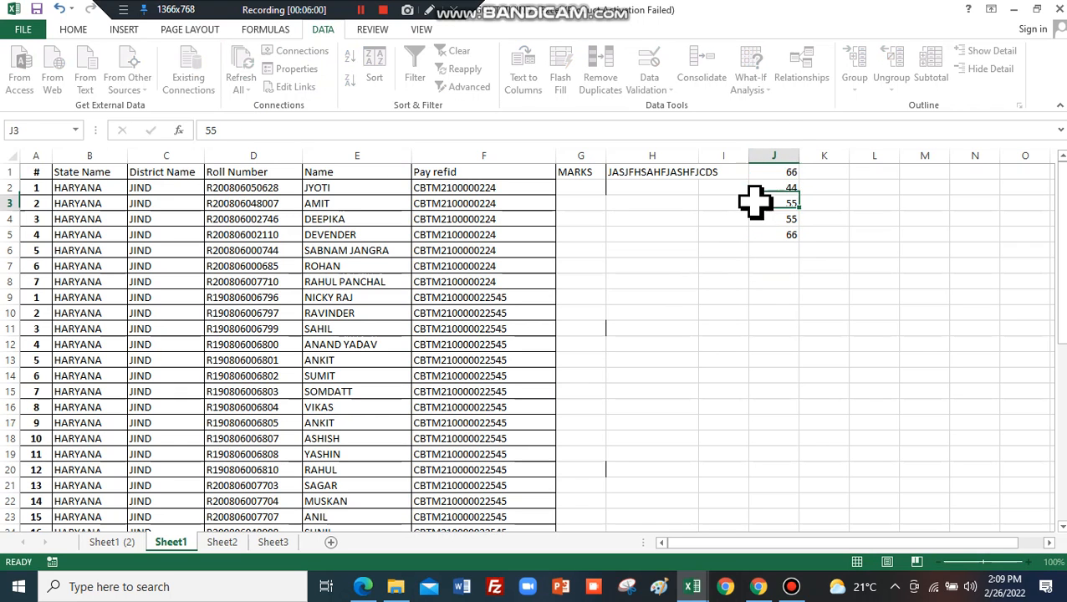
{"action": "left_click", "coordinate": [780, 171]}
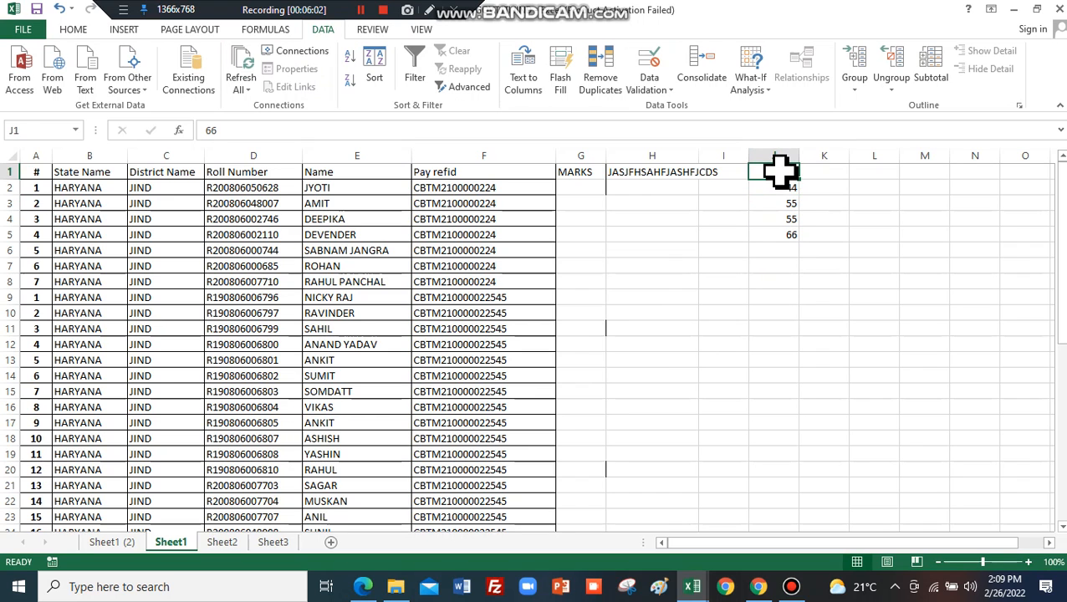
{"action": "type", "text": "JDFHGSJDG"}
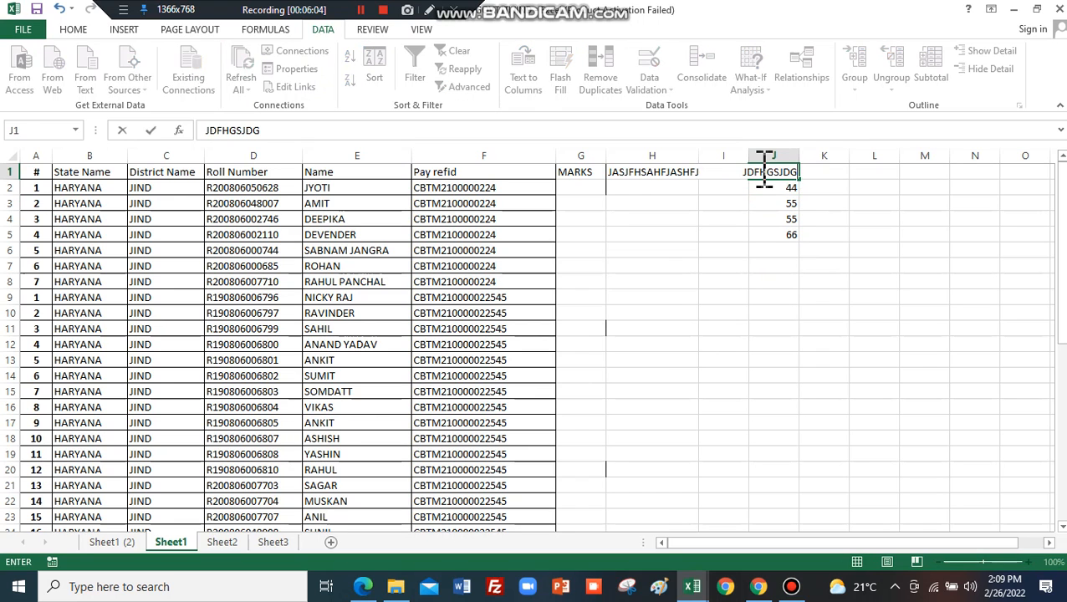
{"action": "left_click", "coordinate": [752, 224]}
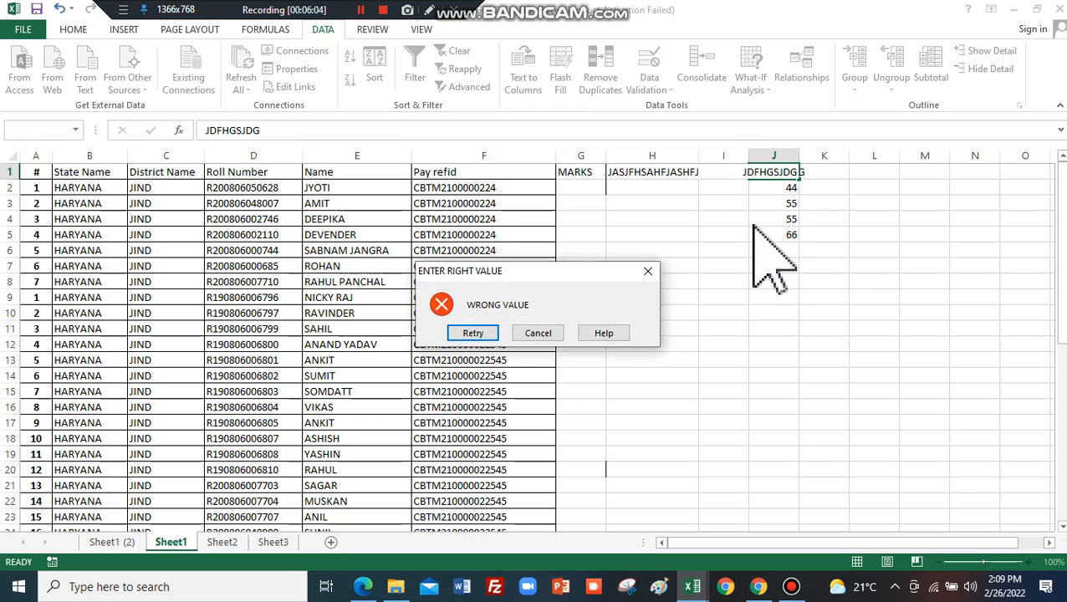
{"action": "left_click", "coordinate": [540, 333]}
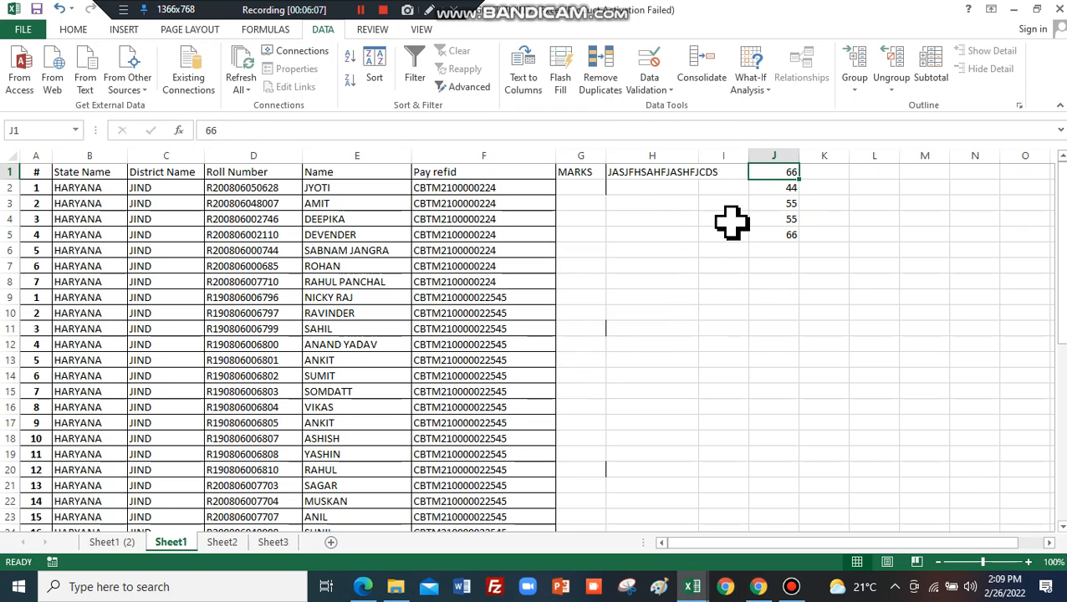
{"action": "left_click", "coordinate": [650, 88]}
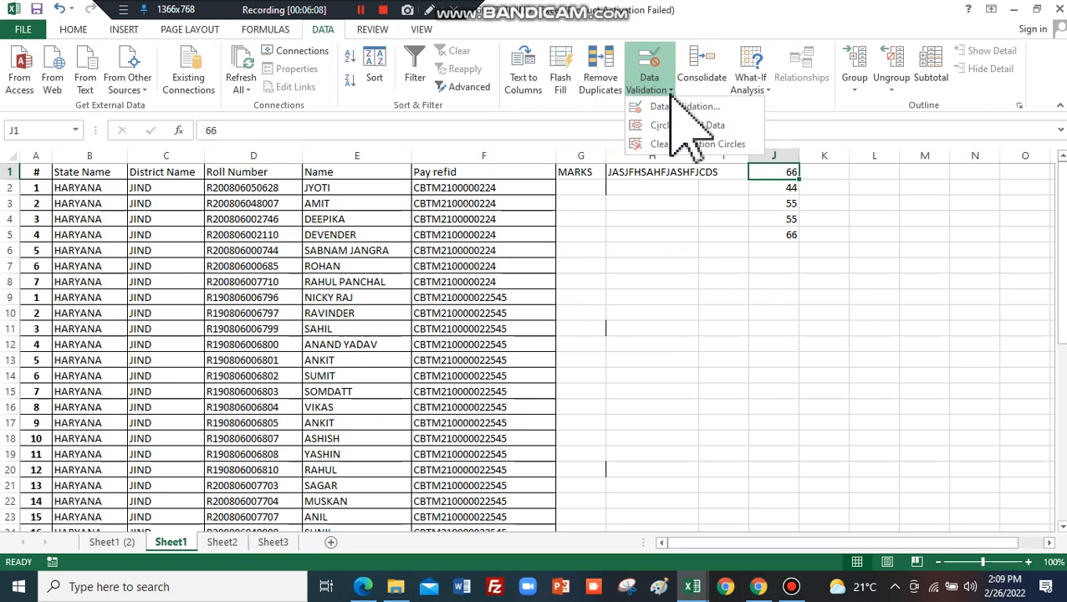
{"action": "left_click", "coordinate": [705, 126]}
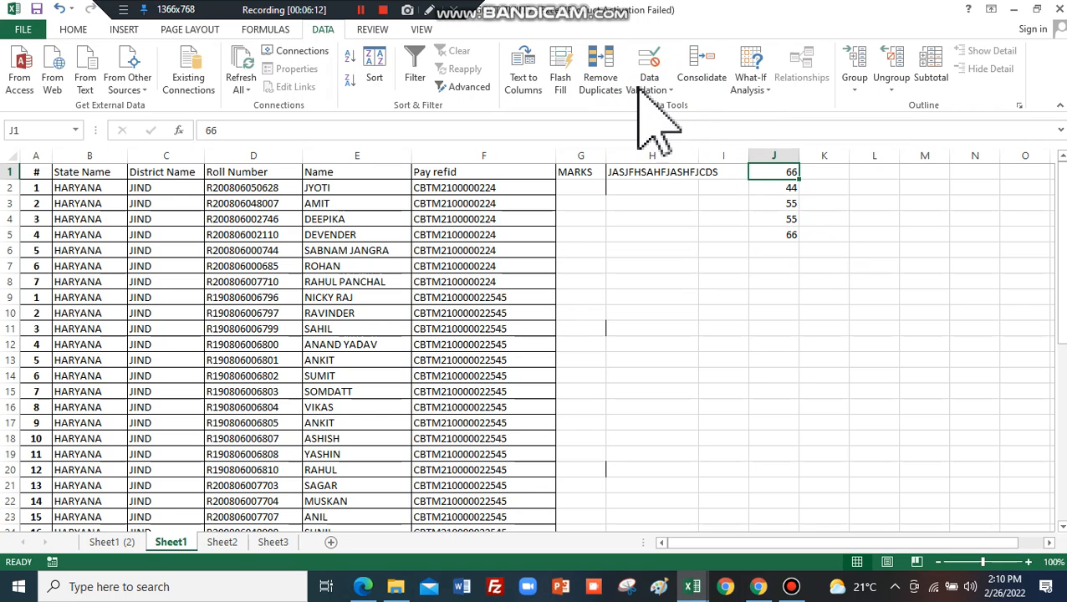